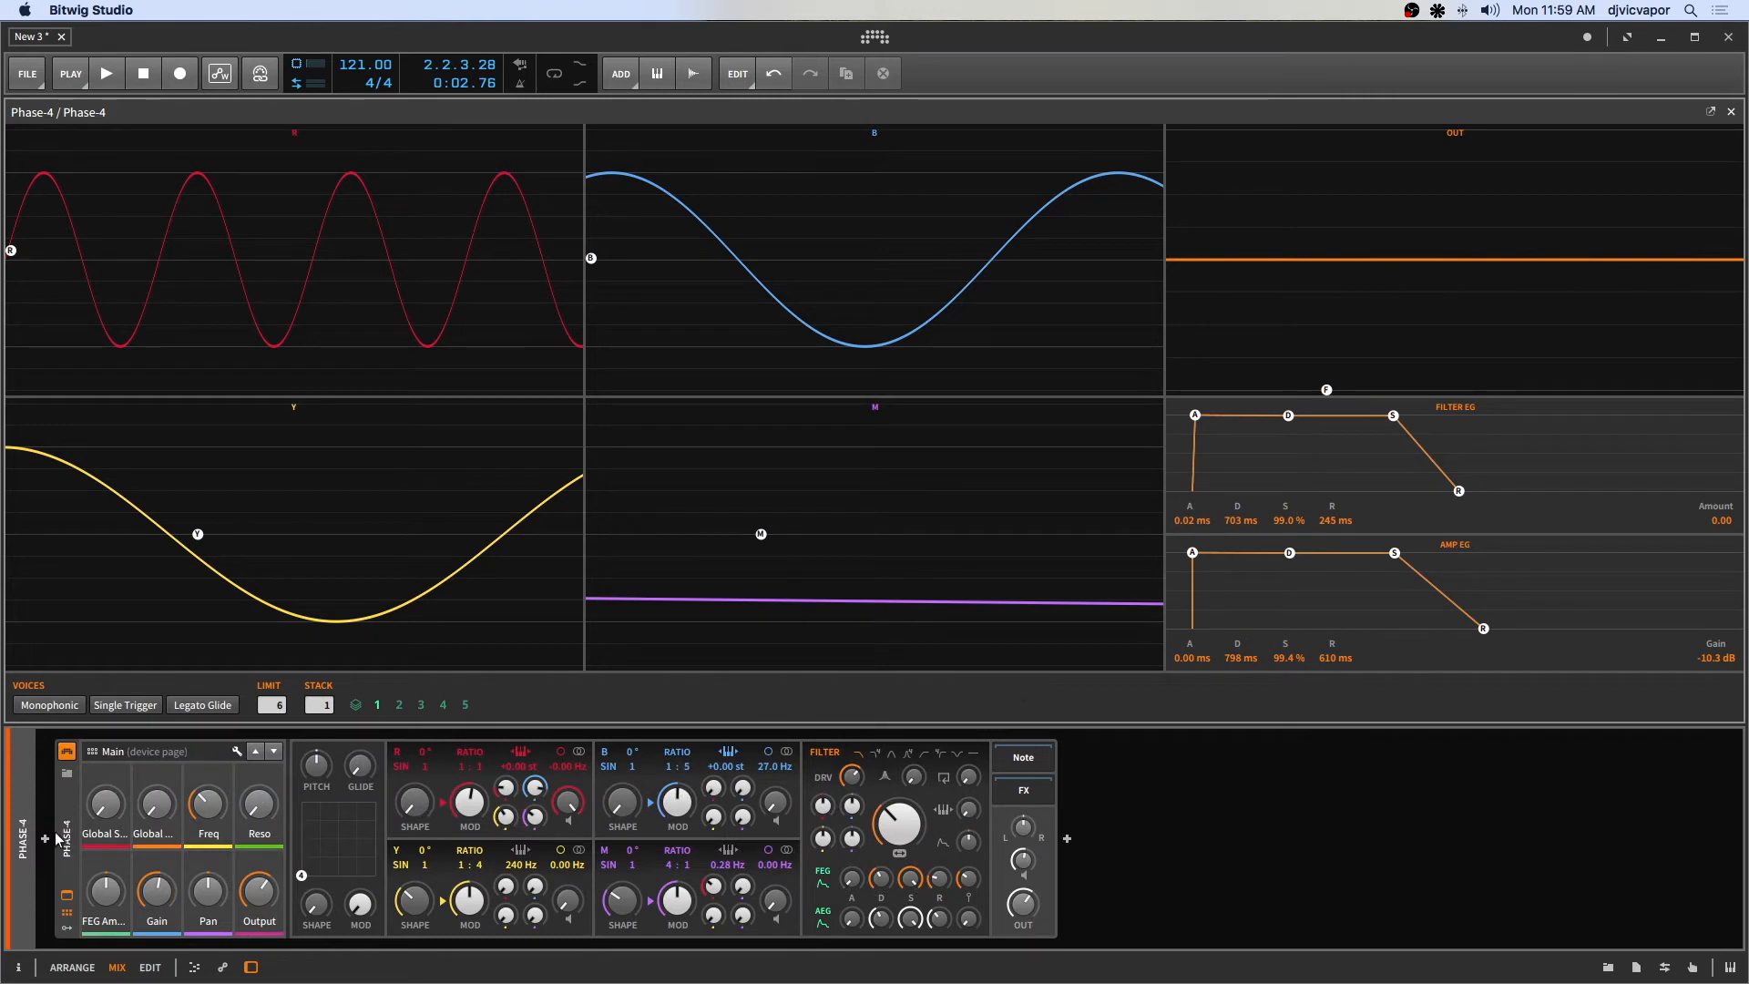
Inspect the Phase-4 clip's notes in the note editor, then return to the expanded Phase-4 device view.
{"action": "left_click", "coordinate": [68, 892]}
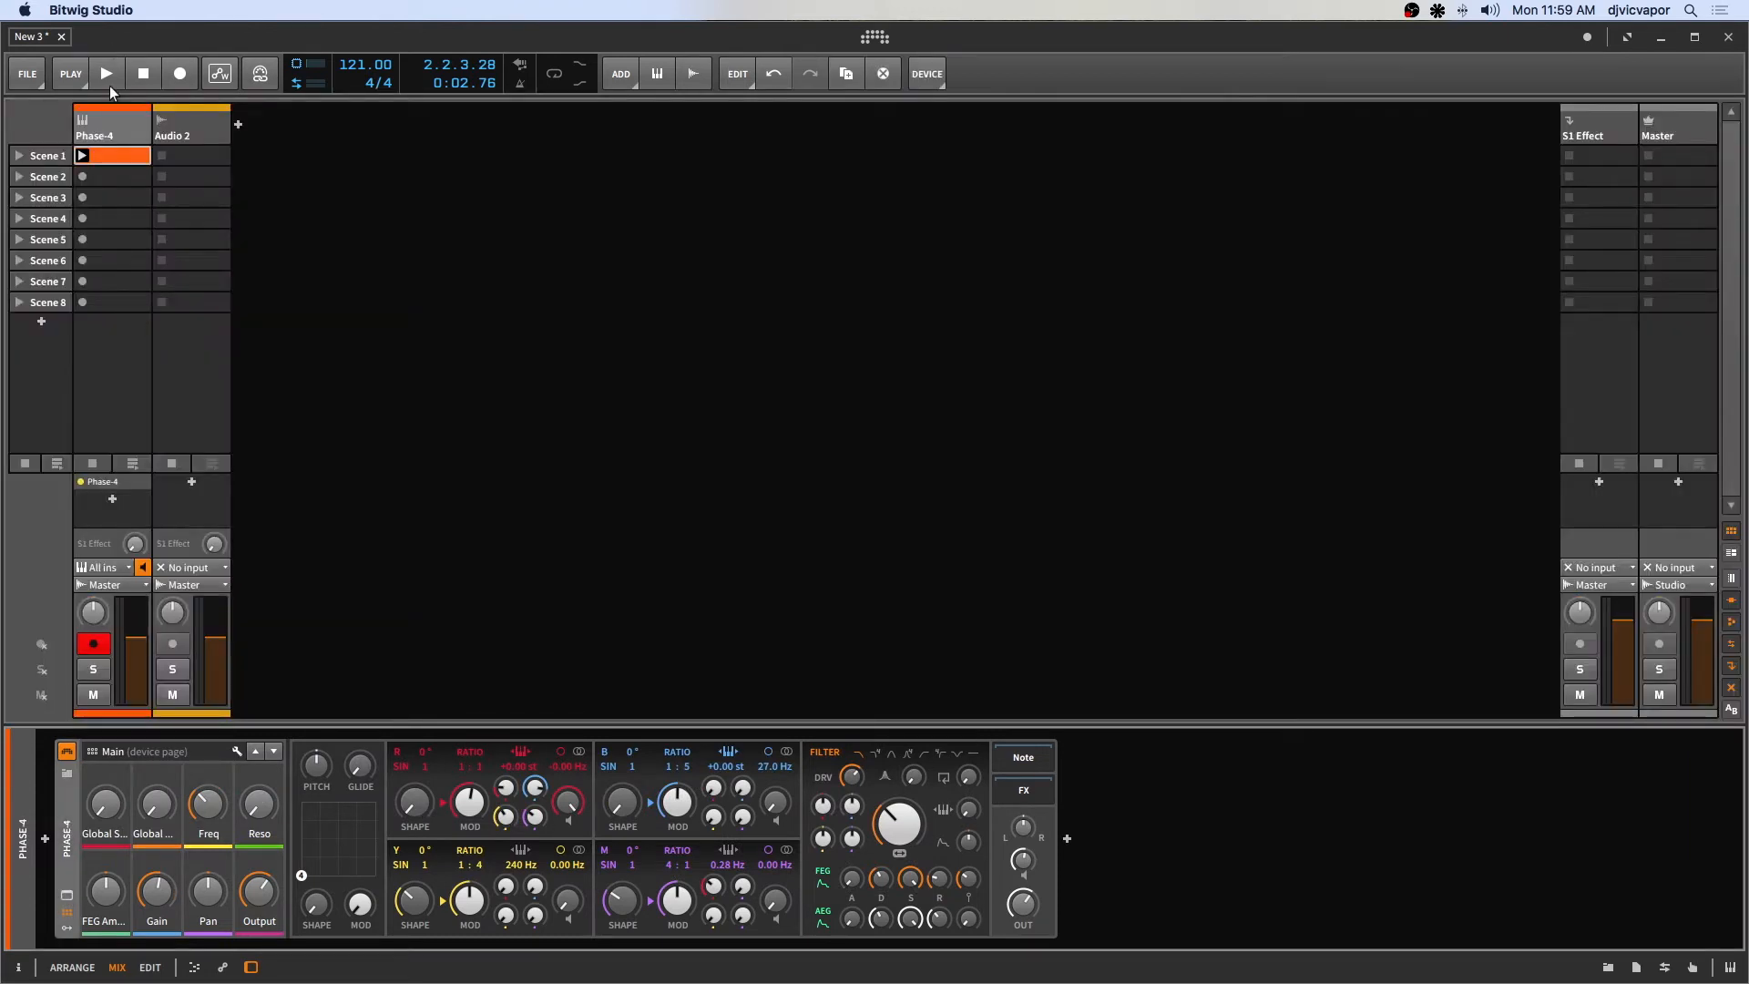
{"action": "double_click", "coordinate": [111, 157]}
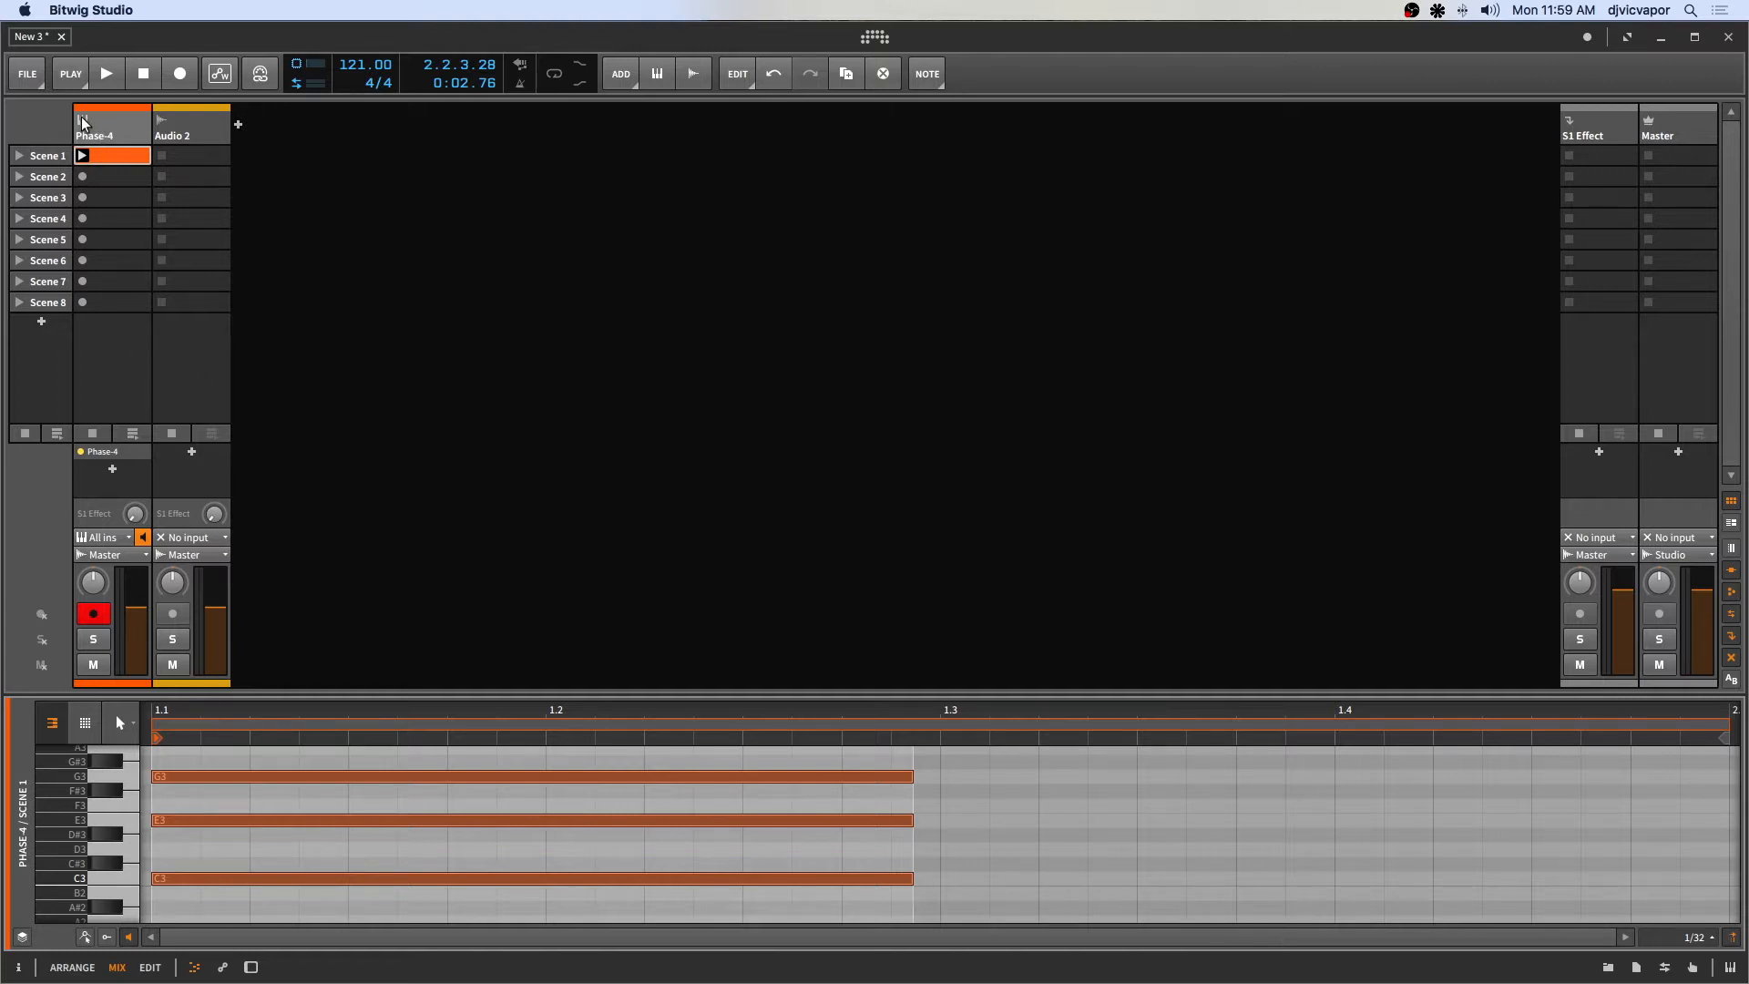
{"action": "double_click", "coordinate": [105, 125]}
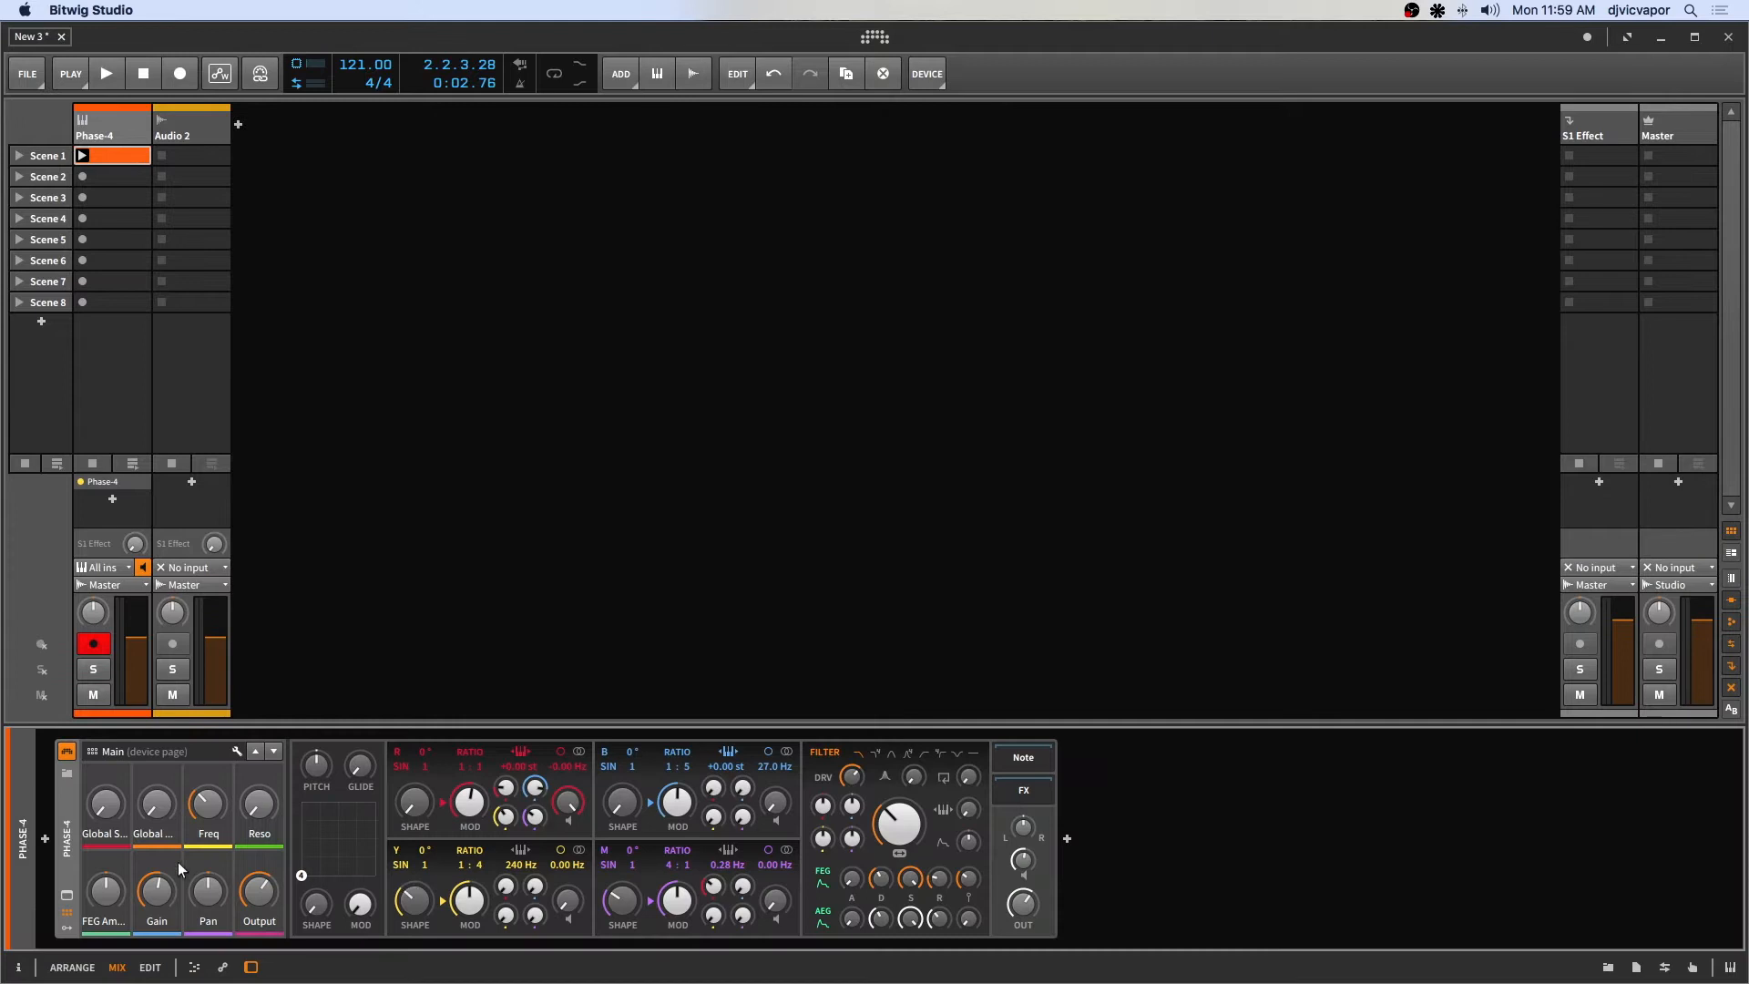
{"action": "left_click", "coordinate": [67, 895]}
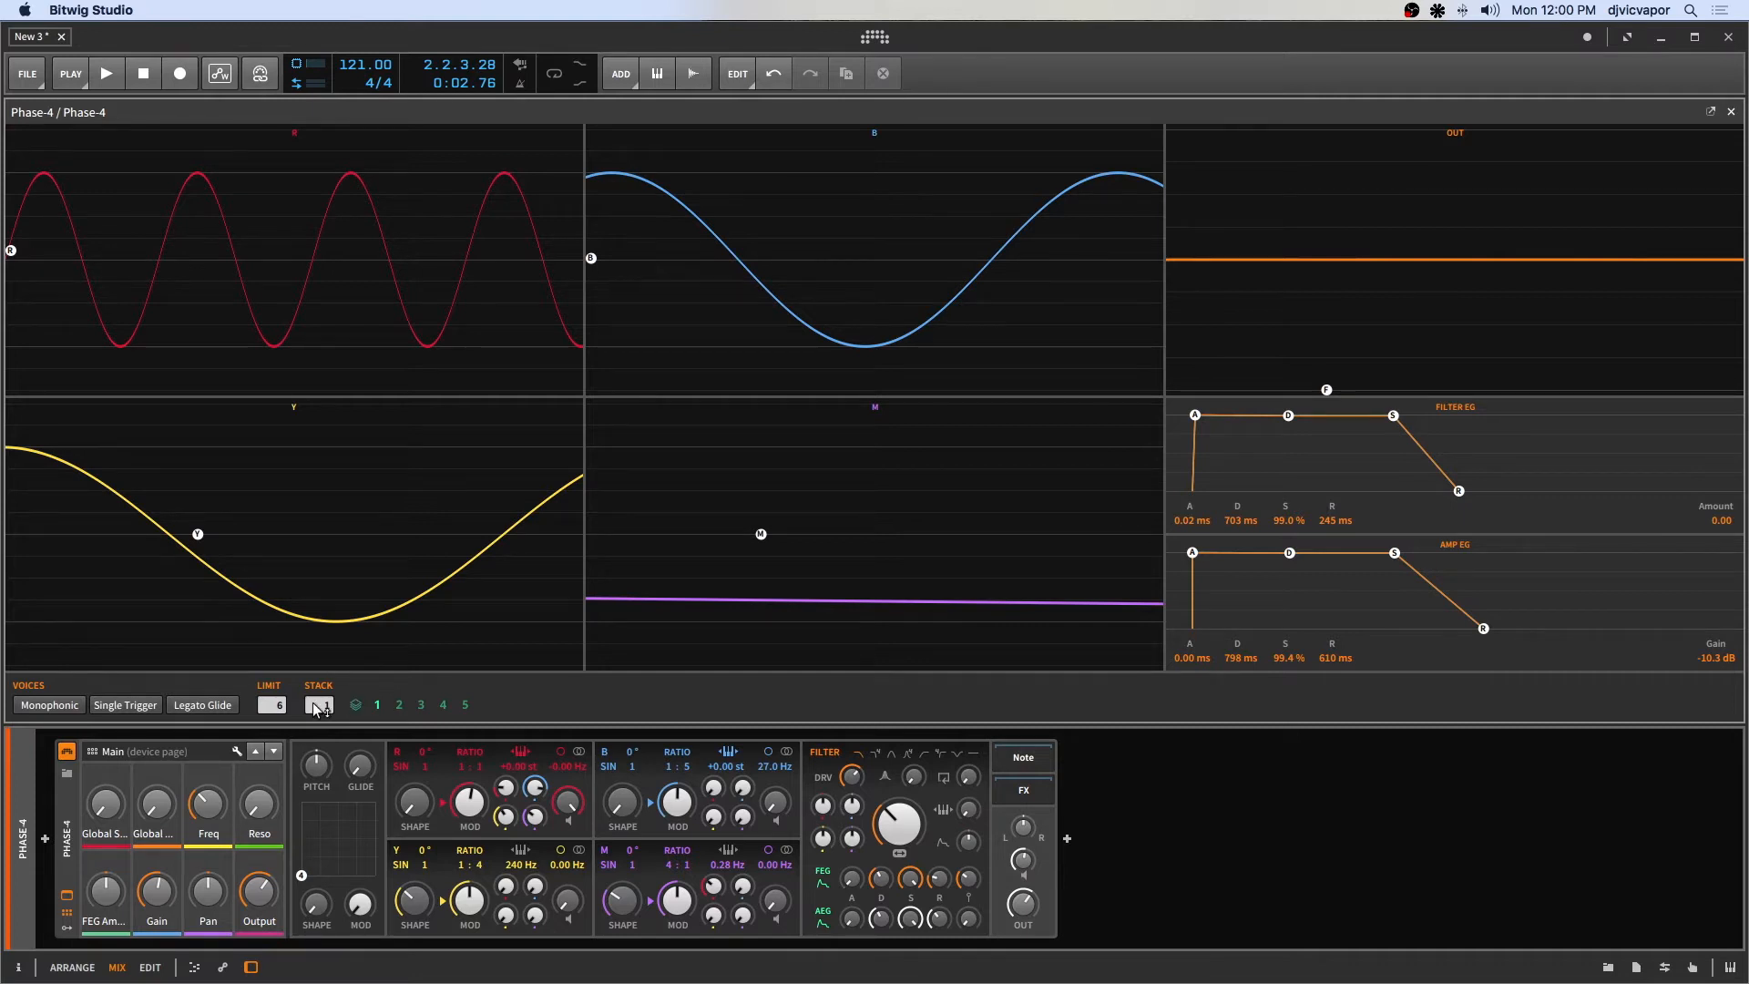
Play and stop the clip a few times to hear the current Phase-4 patch.
{"action": "key", "text": "space"}
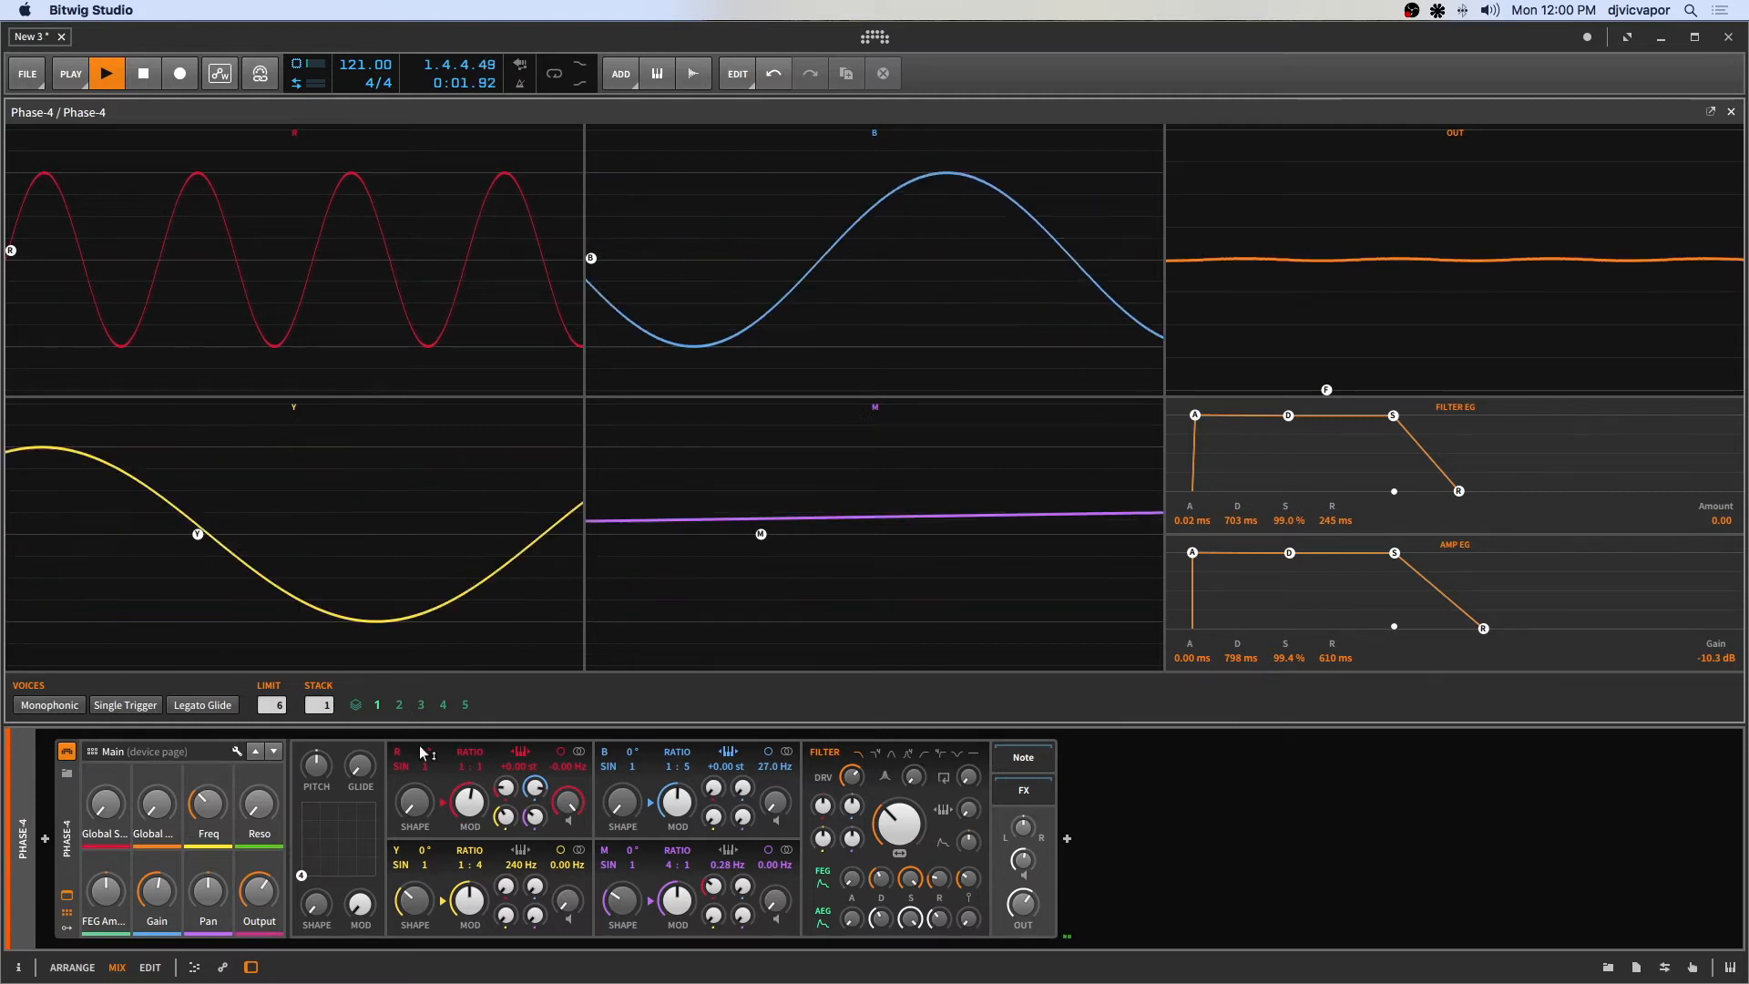
{"action": "key", "text": "space"}
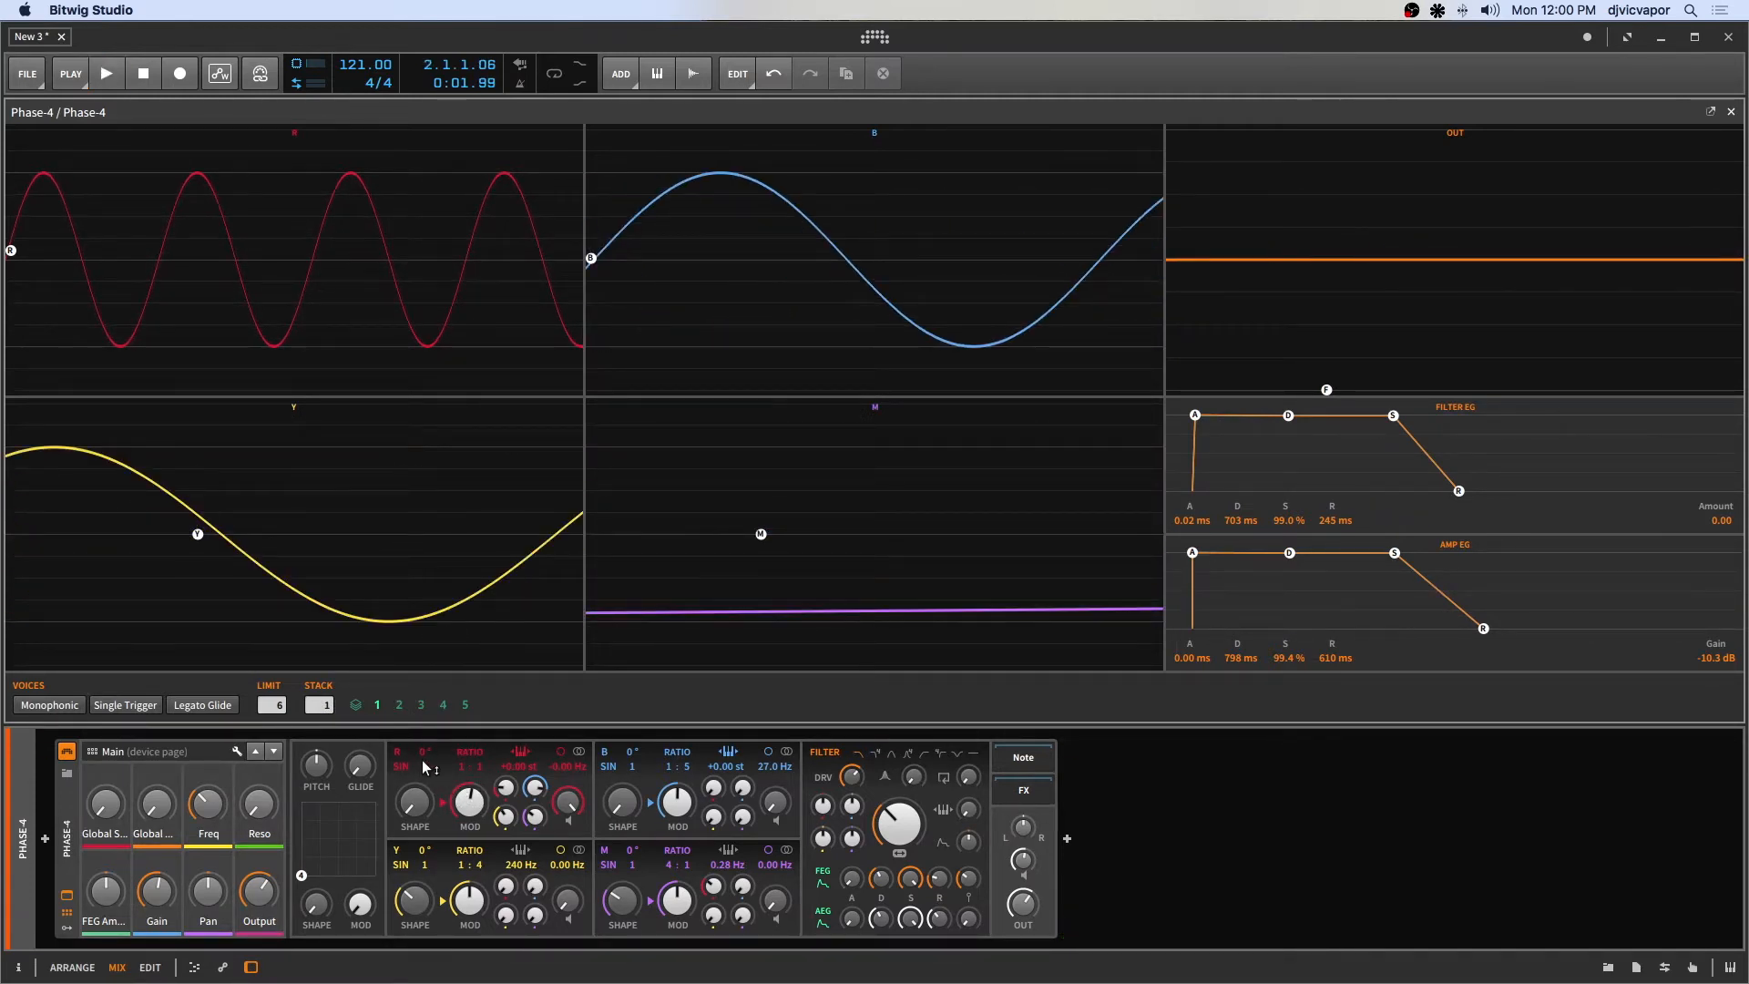
{"action": "key", "text": "space"}
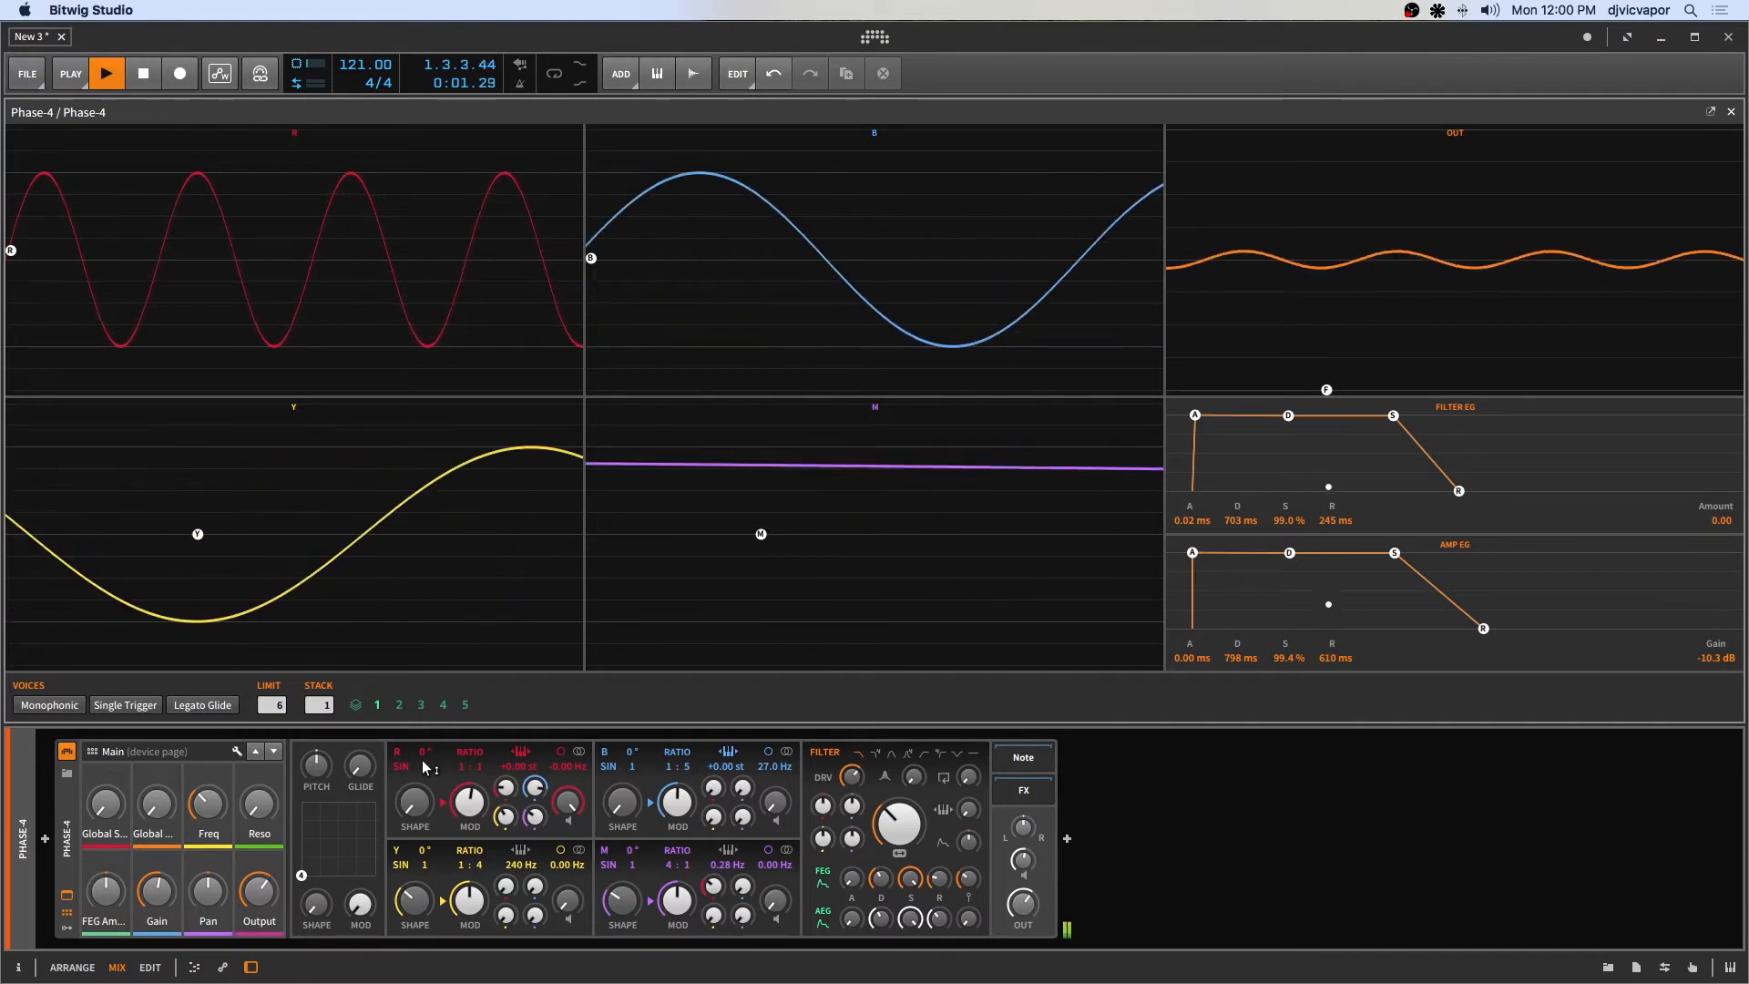
{"action": "key", "text": "space"}
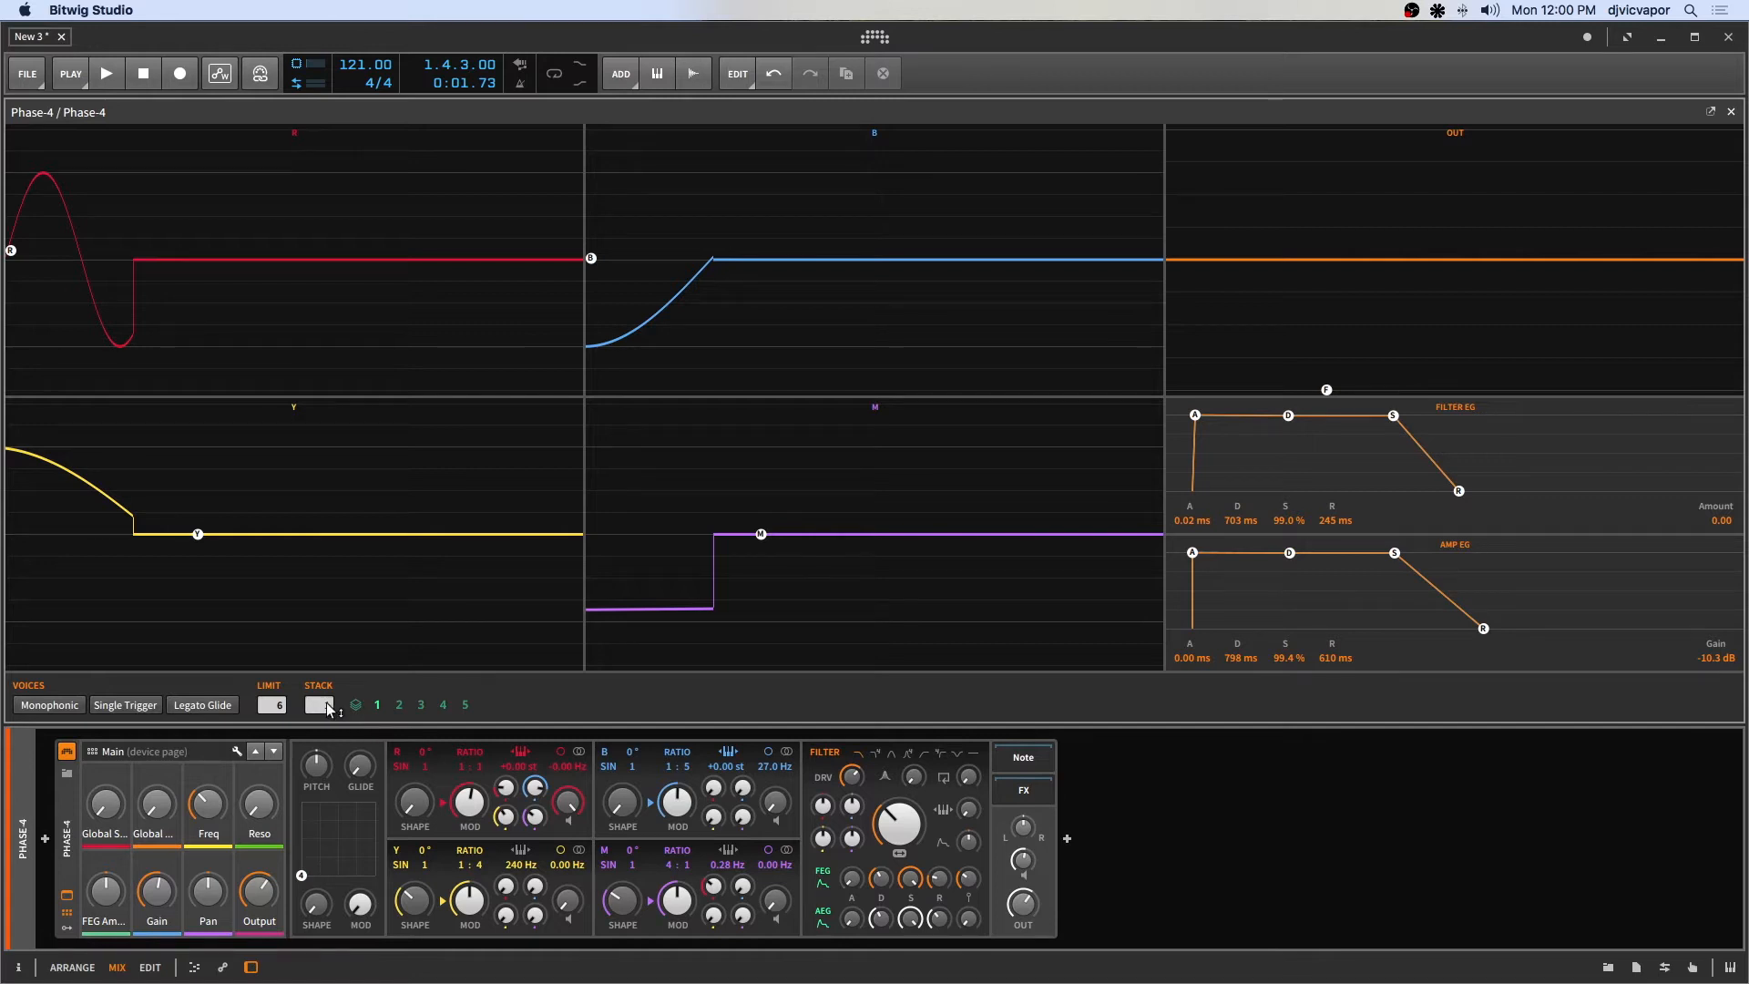
Set Voice Stacking to 2 and play the clip to hear it.
{"action": "left_click_drag", "start_coordinate": [322, 704], "coordinate": [322, 685]}
{"action": "key", "text": "space"}
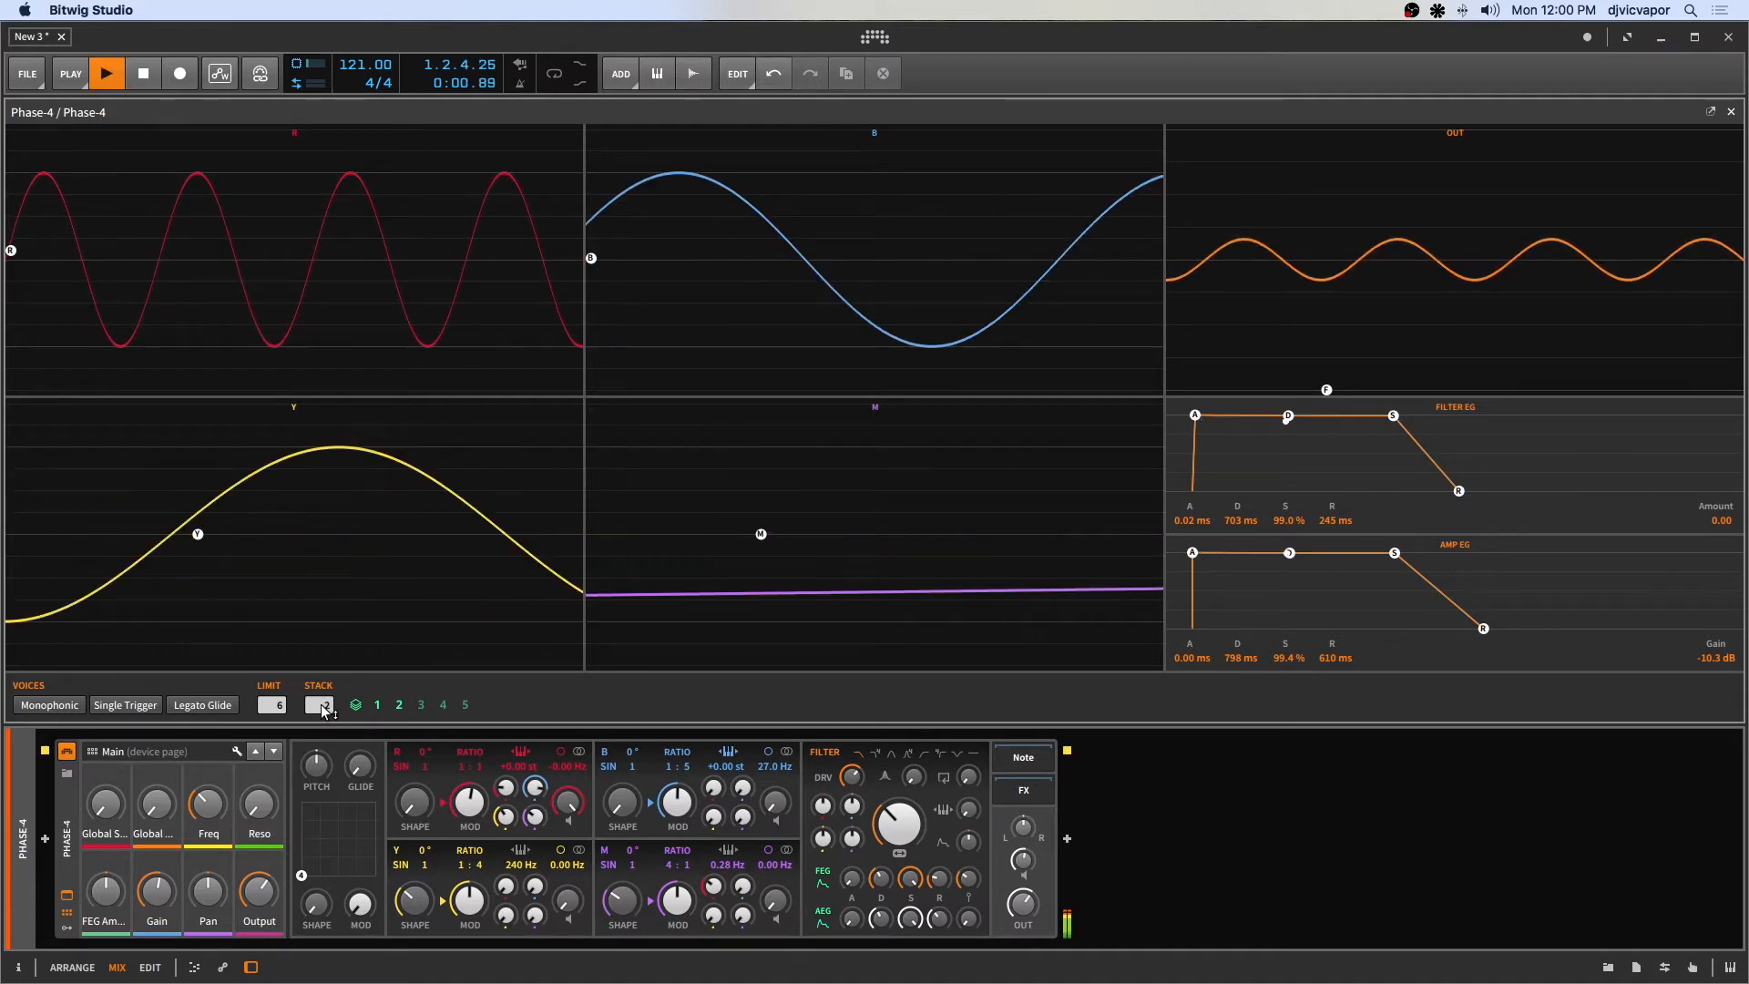
{"action": "key", "text": "space"}
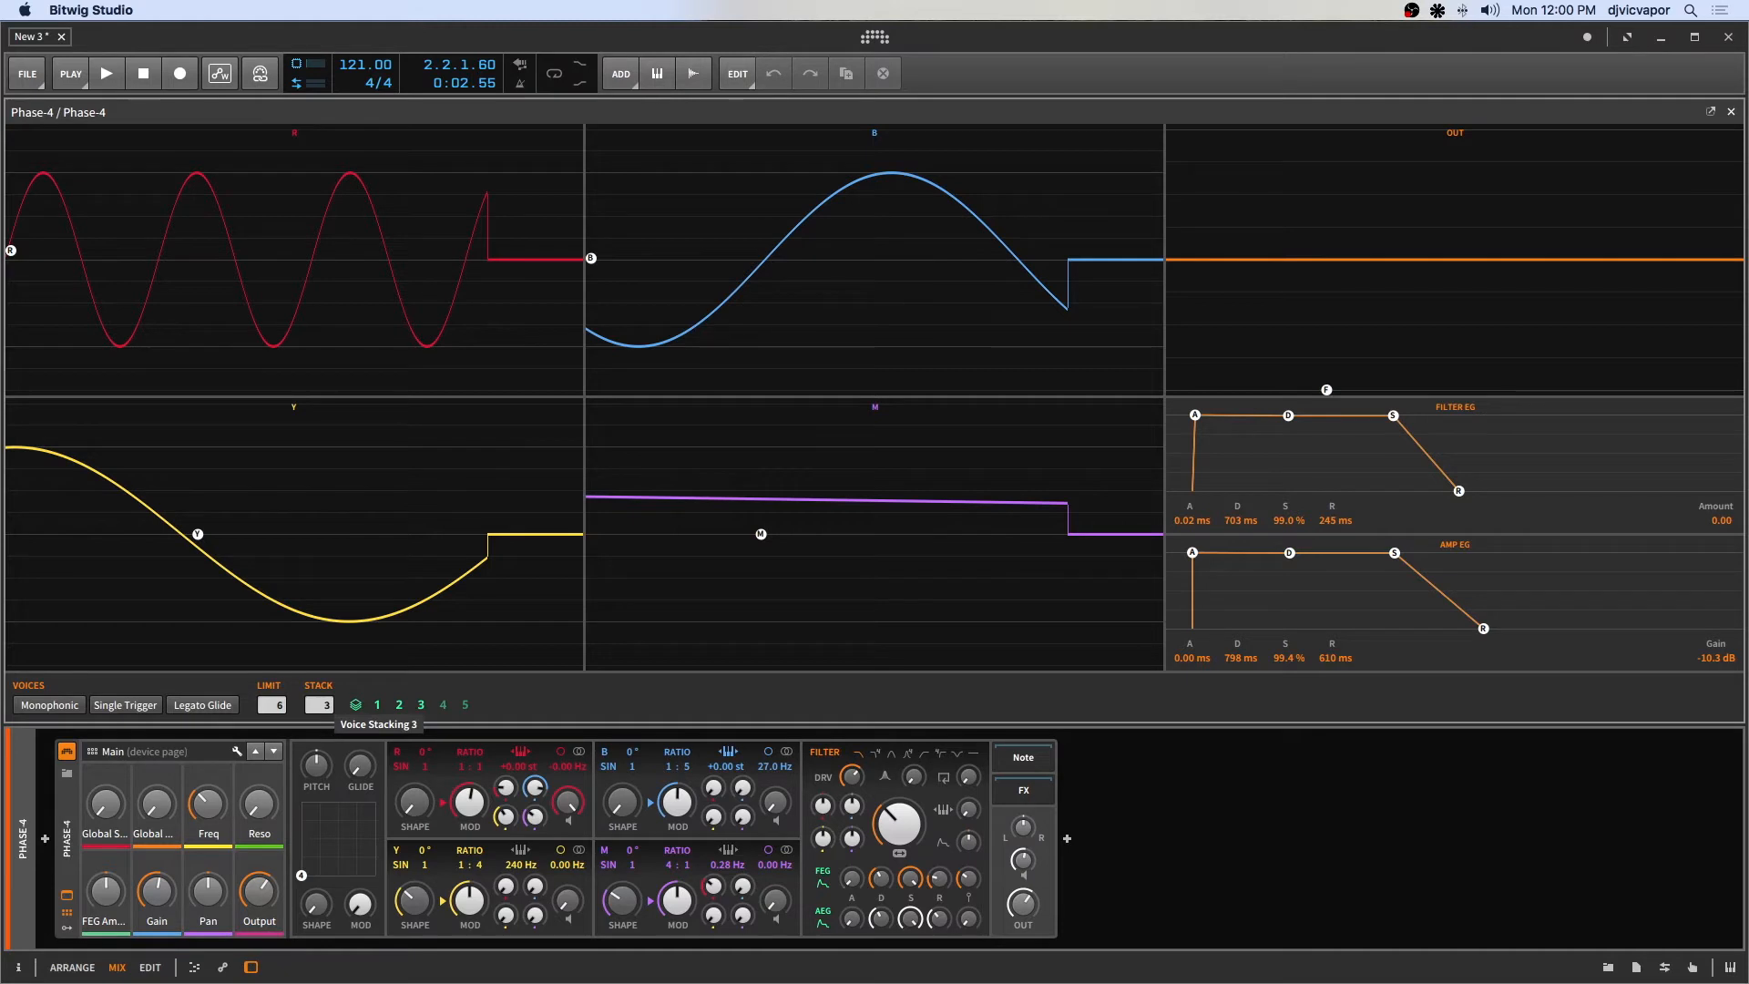
Set Voice Stacking to 3 and play the clip to compare.
{"action": "left_click_drag", "start_coordinate": [324, 702], "coordinate": [324, 697]}
{"action": "key", "text": "space"}
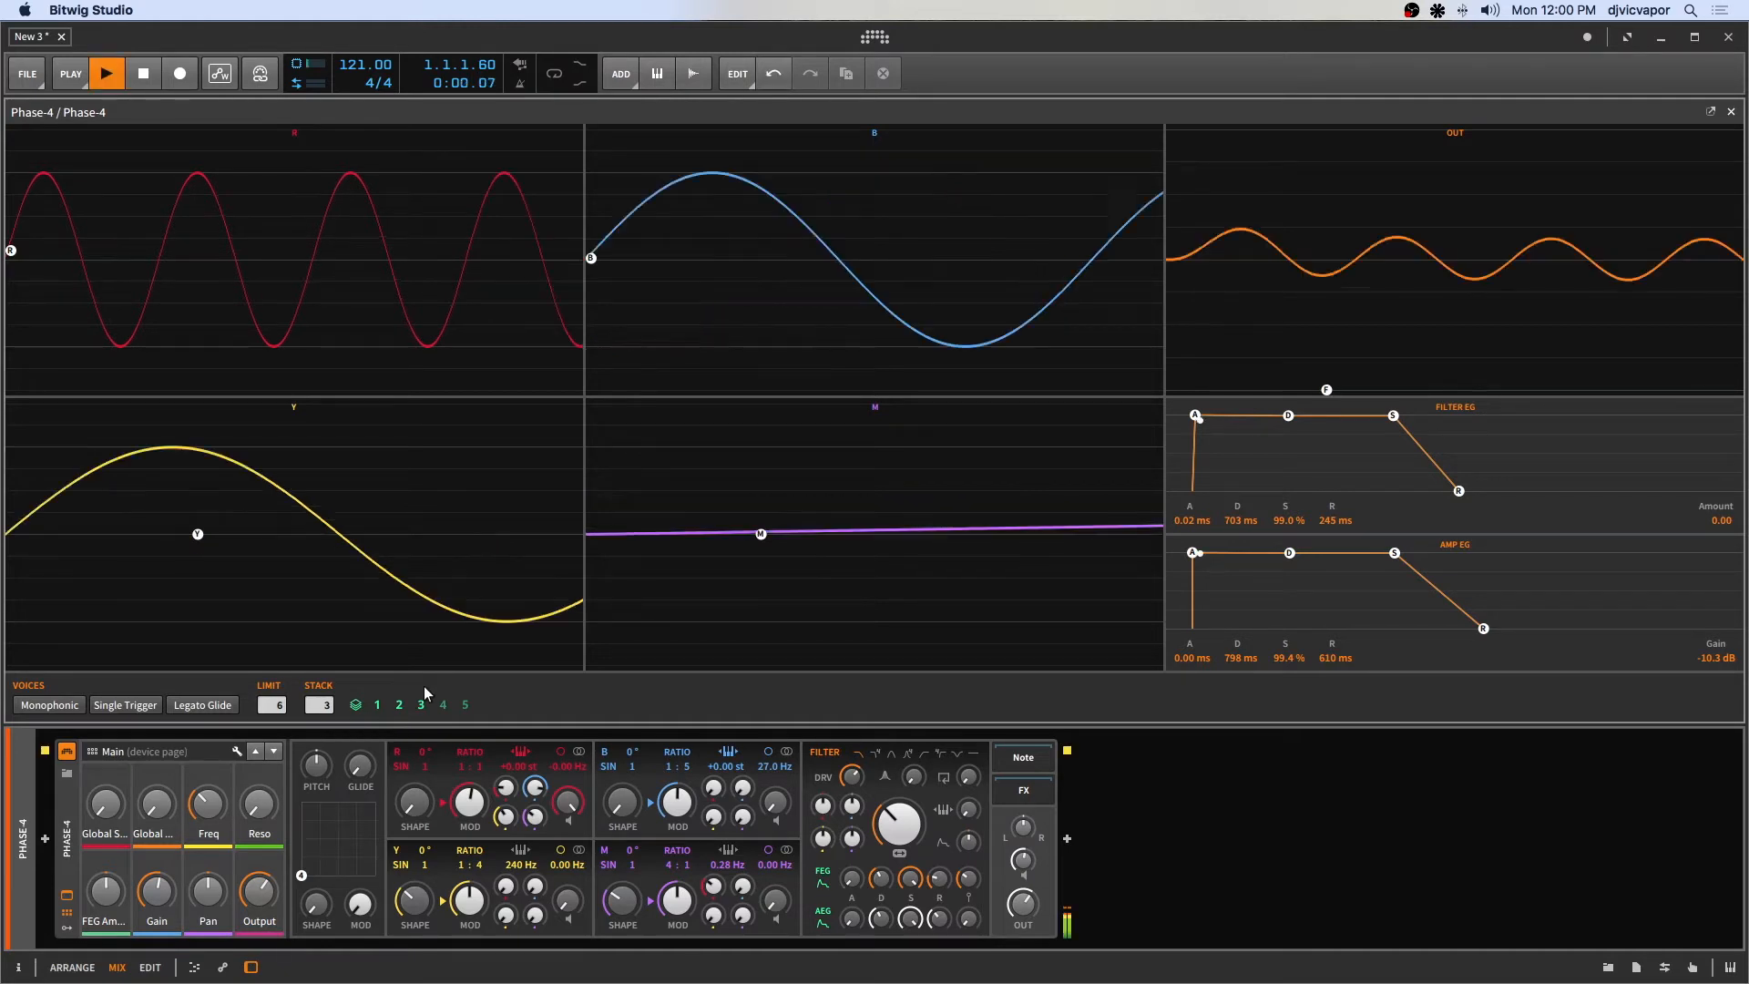
{"action": "key", "text": "space"}
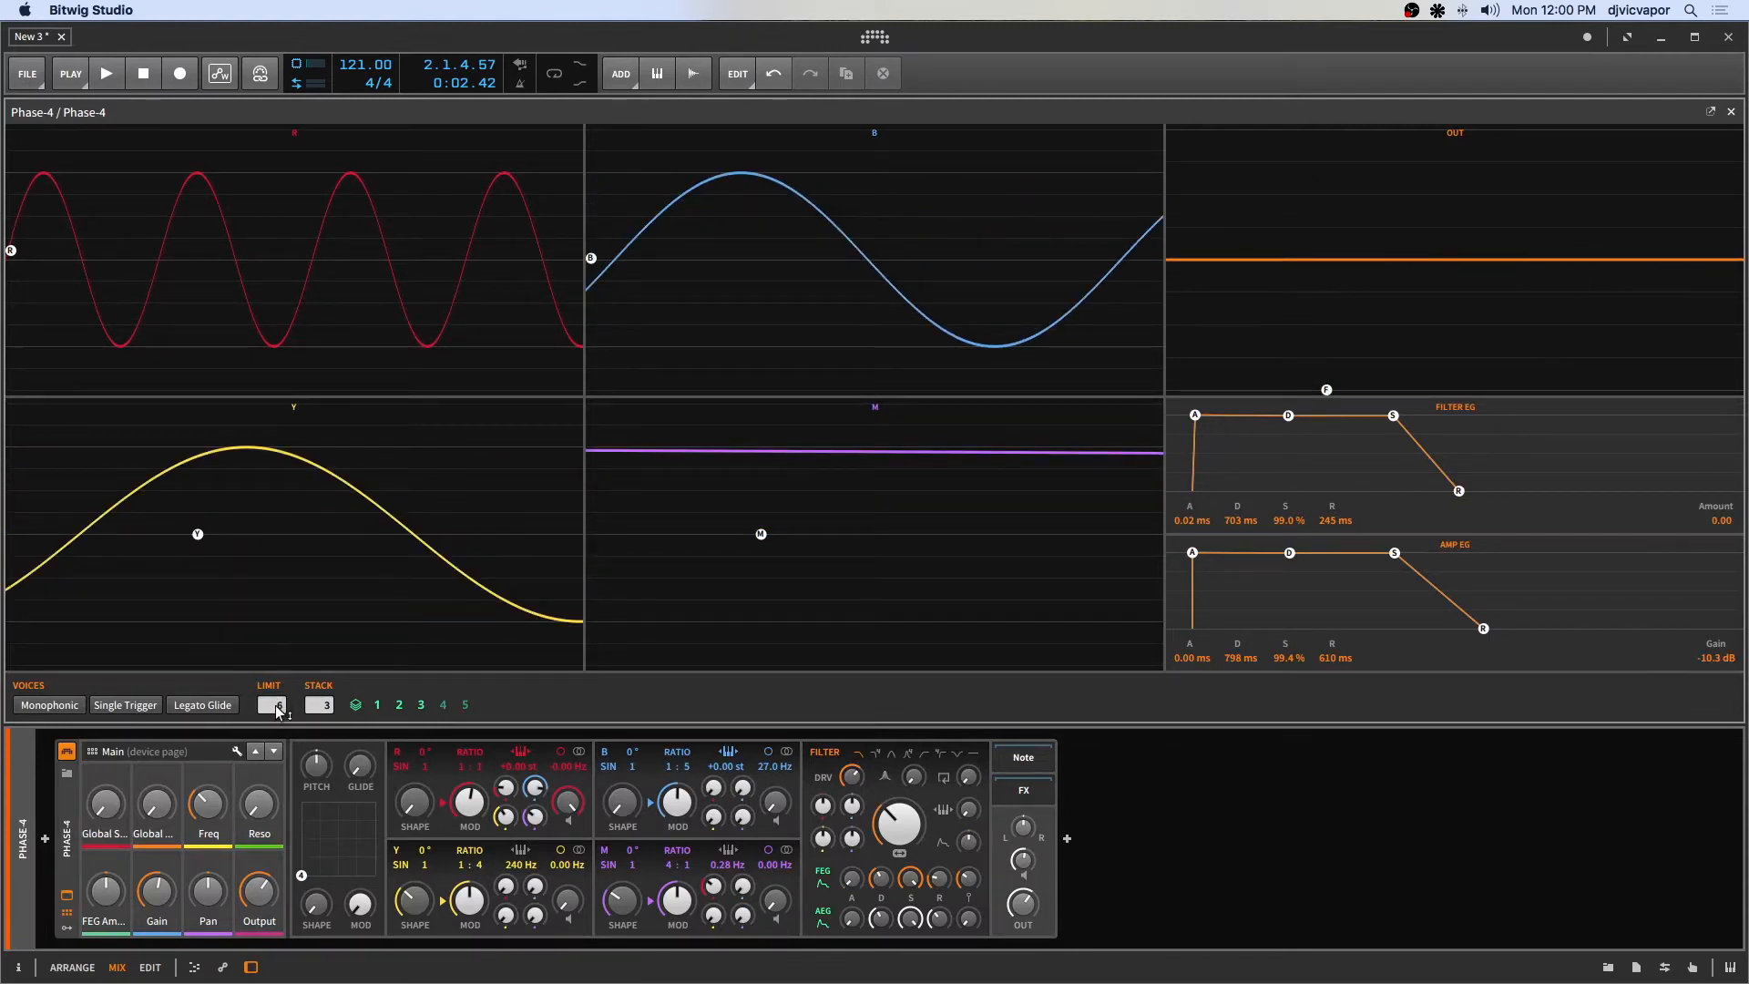
{"action": "left_click_drag", "start_coordinate": [280, 708], "coordinate": [281, 703]}
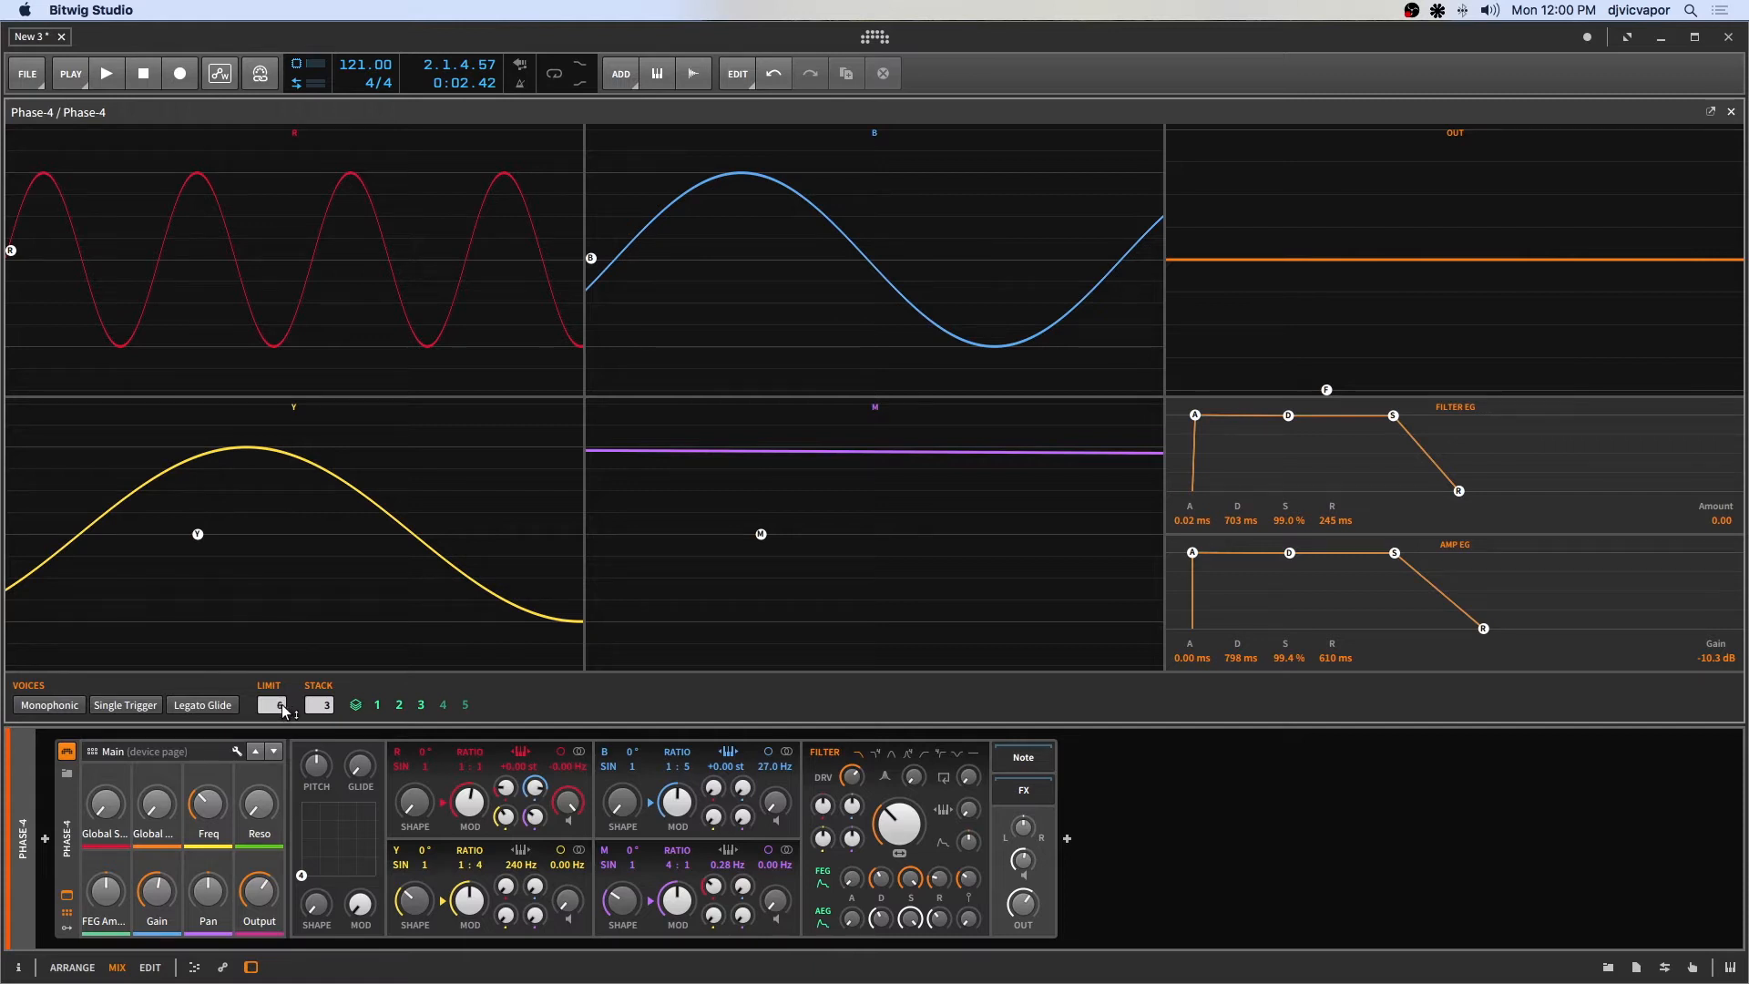
{"action": "left_click", "coordinate": [398, 708]}
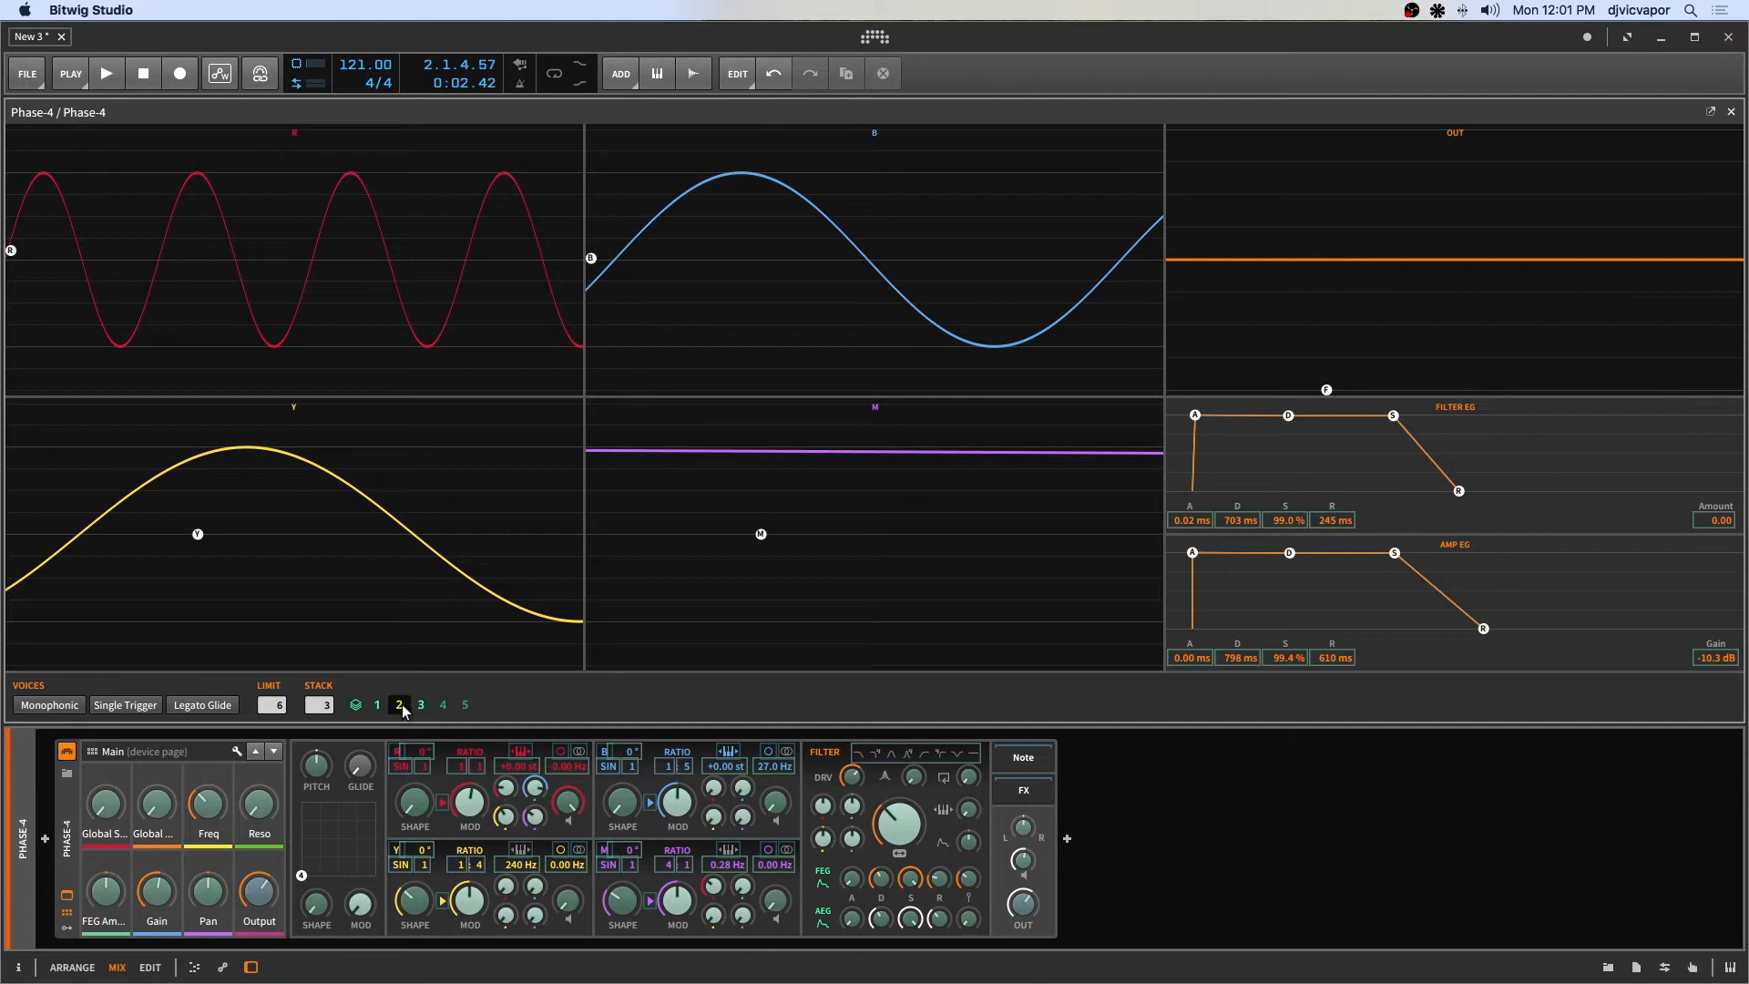
{"action": "left_click", "coordinate": [404, 712]}
{"action": "left_click_drag", "start_coordinate": [329, 707], "coordinate": [355, 701]}
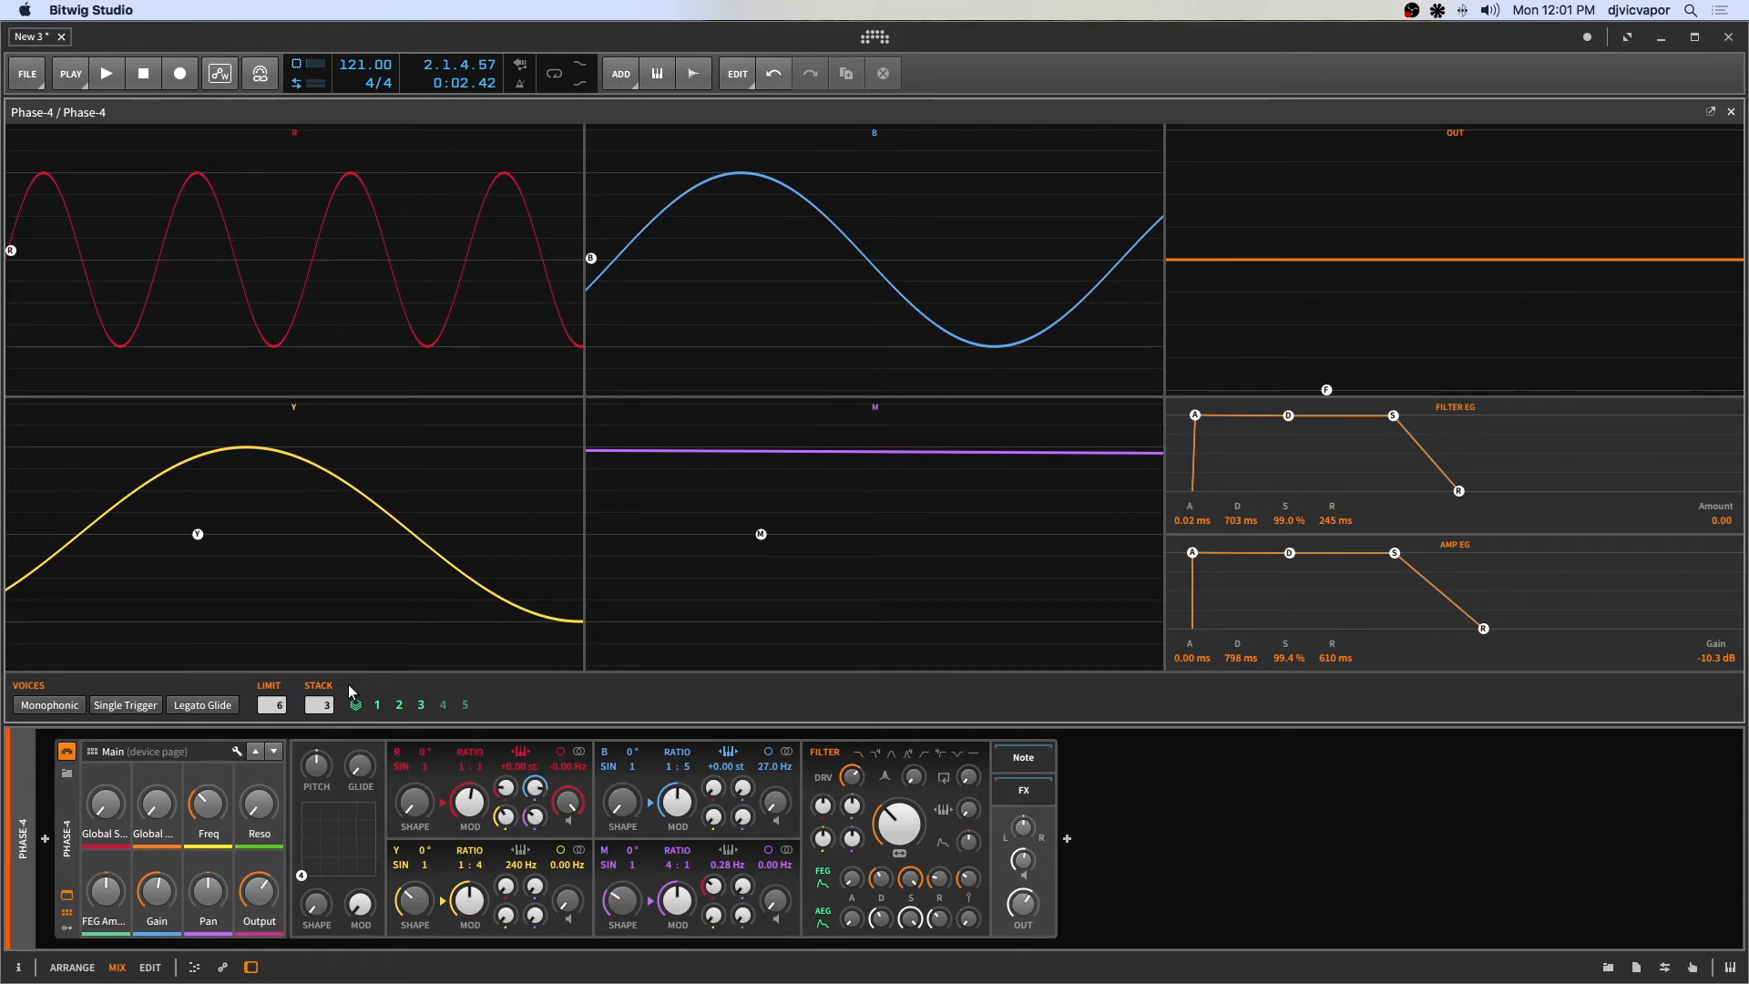
Set Voice Stacking back to 2 and play the clip again.
{"action": "left_click_drag", "start_coordinate": [280, 710], "coordinate": [280, 693]}
{"action": "left_click_drag", "start_coordinate": [325, 703], "coordinate": [325, 685]}
{"action": "key", "text": "space"}
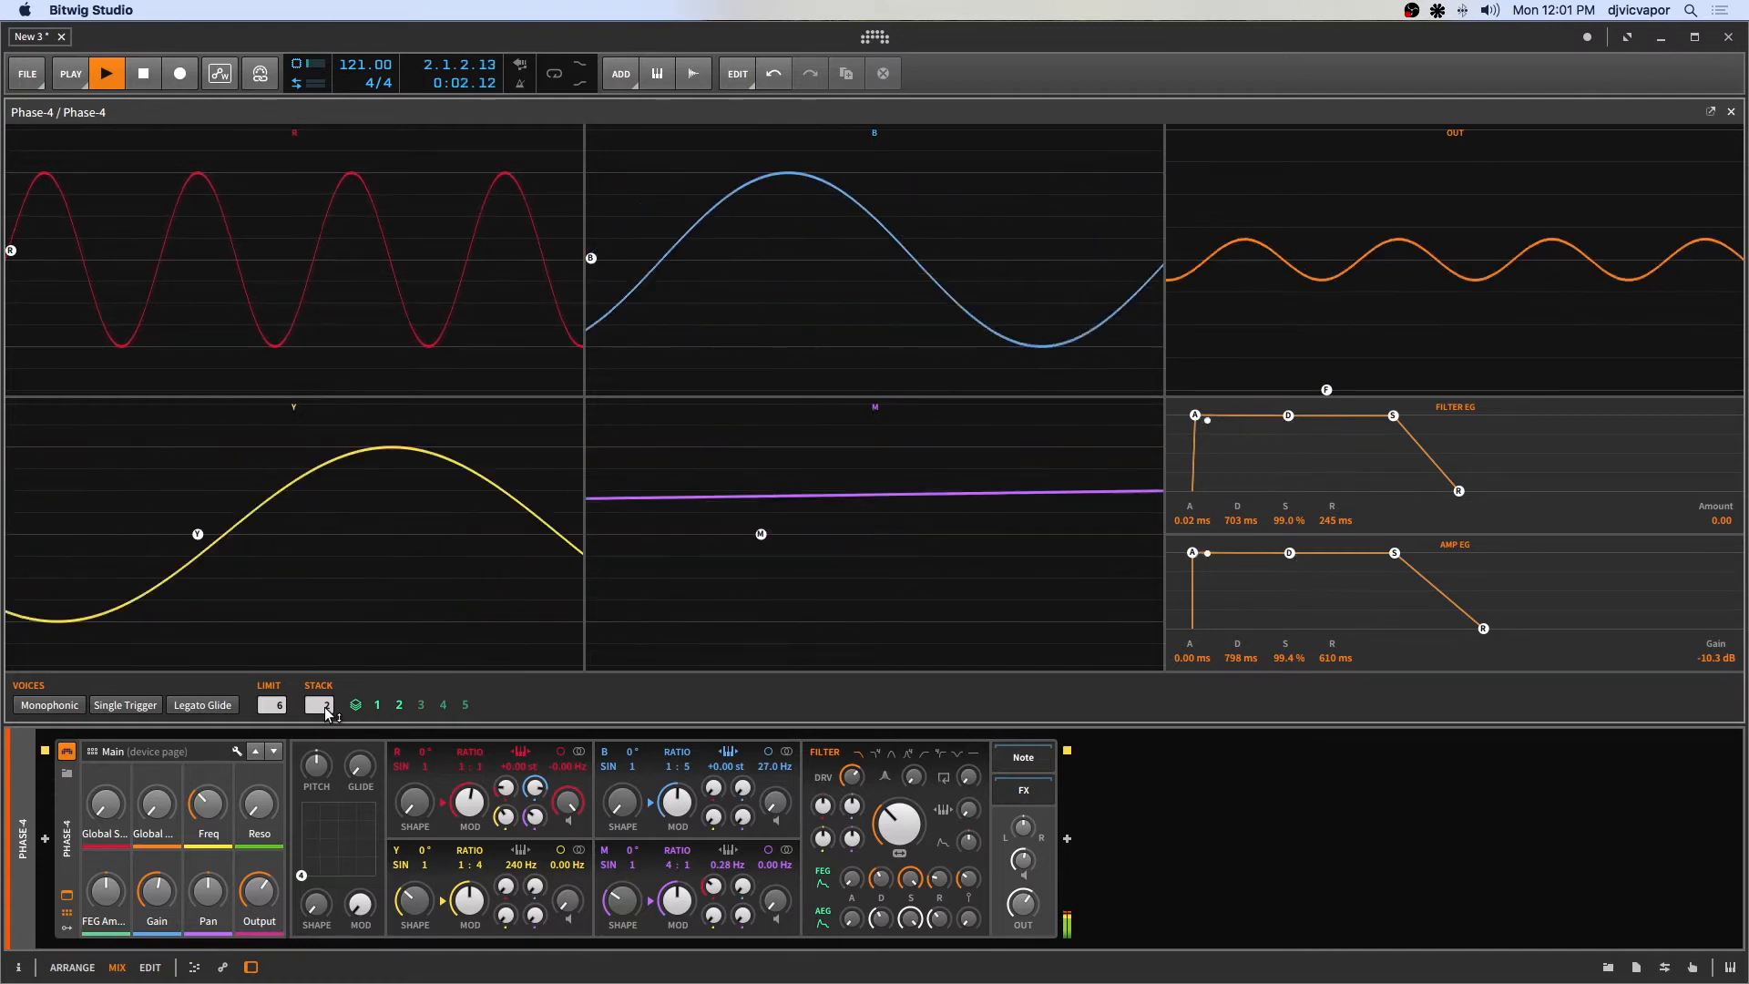
{"action": "key", "text": "space"}
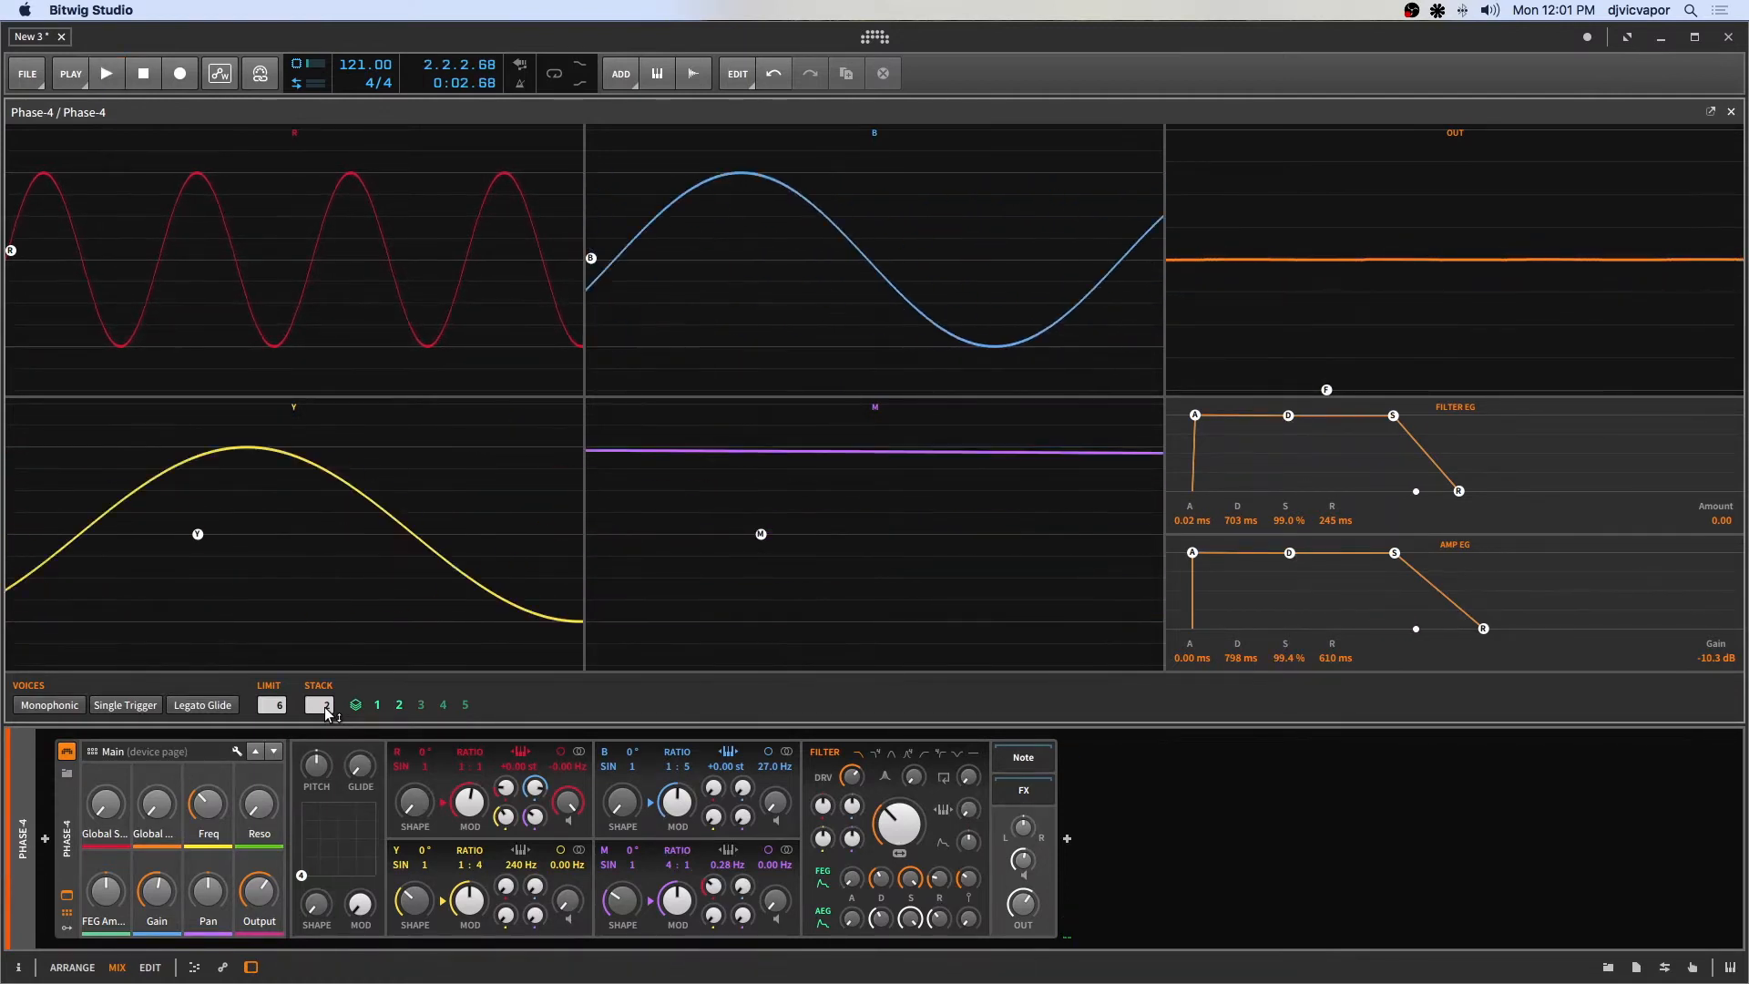
Raise the voice Limit to 9 and Voice Stacking to 3, then play the clip.
{"action": "left_click_drag", "start_coordinate": [281, 708], "coordinate": [281, 697]}
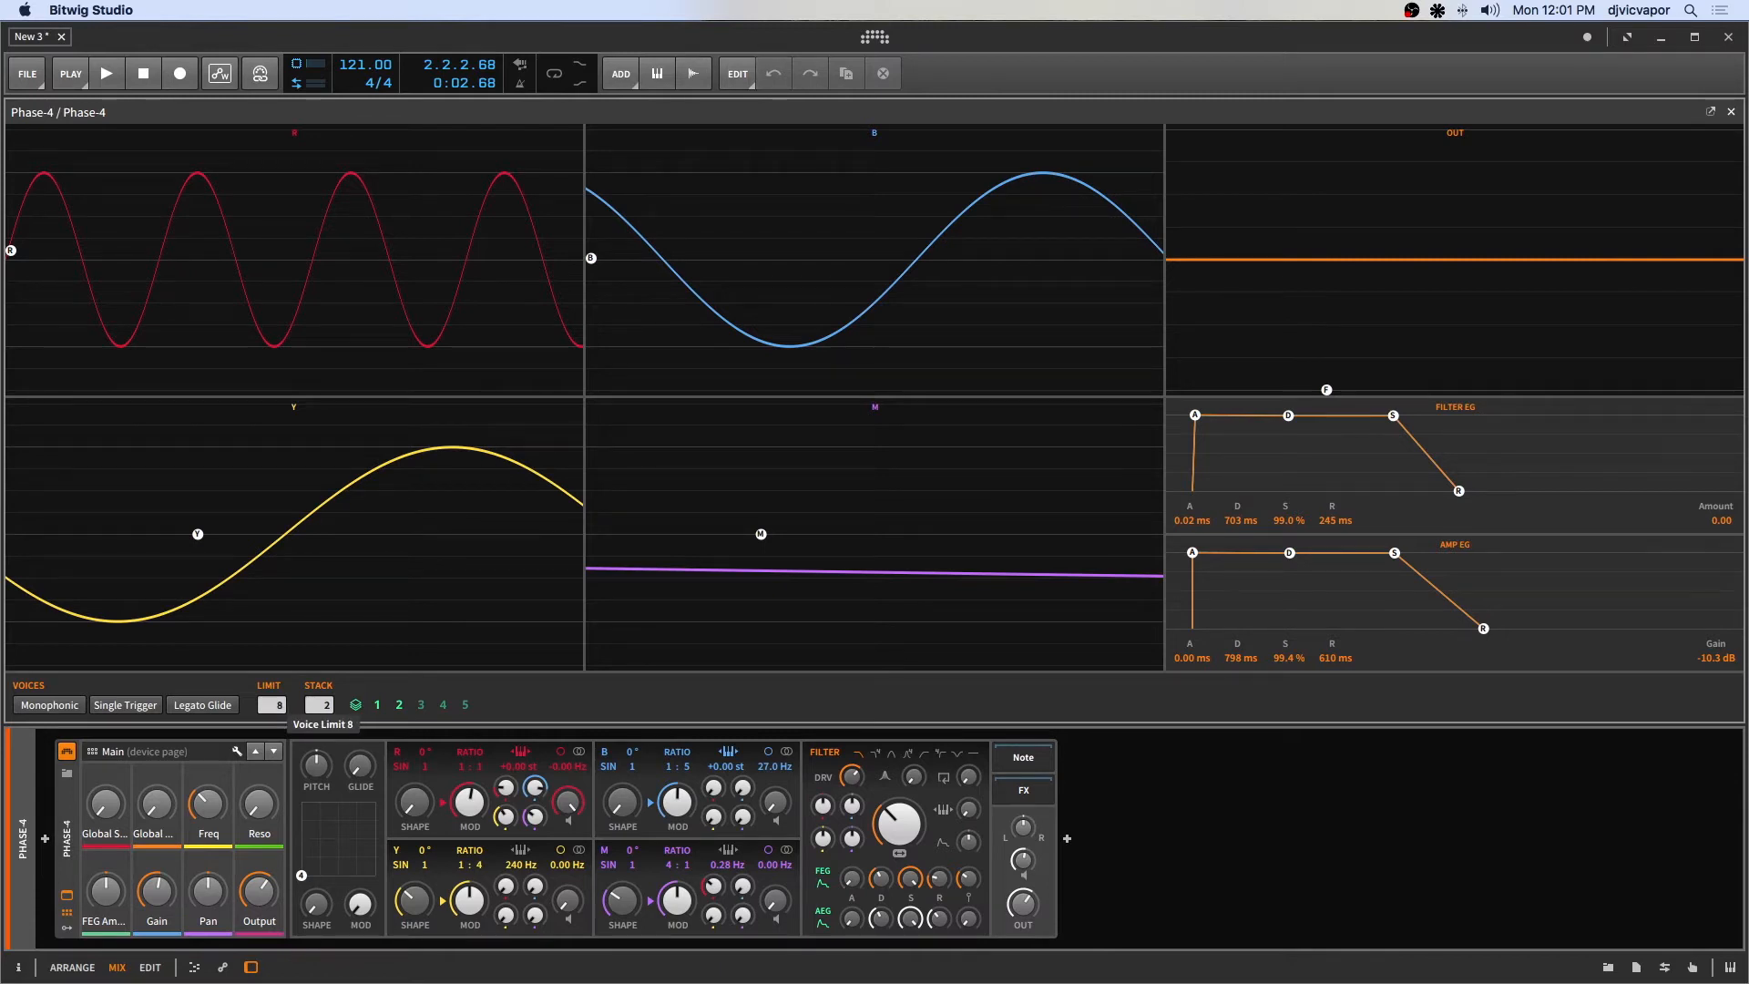
{"action": "left_click_drag", "start_coordinate": [282, 697], "coordinate": [281, 697]}
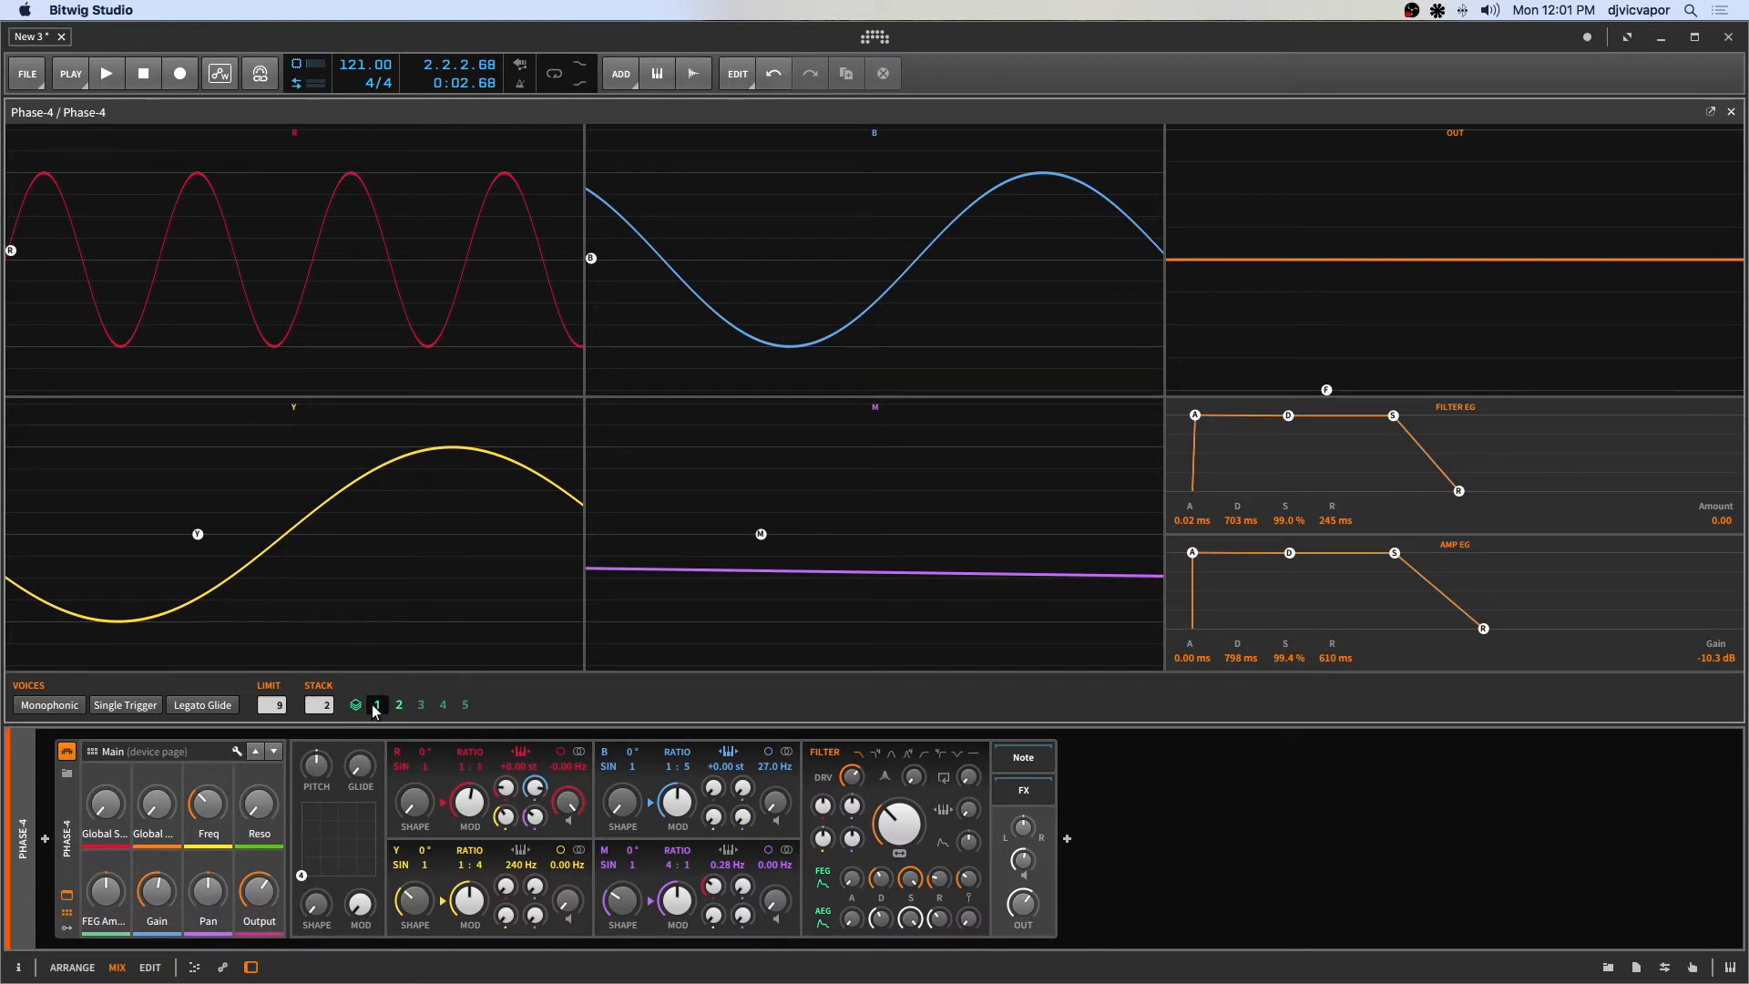
{"action": "left_click_drag", "start_coordinate": [326, 704], "coordinate": [325, 694]}
{"action": "key", "text": "space"}
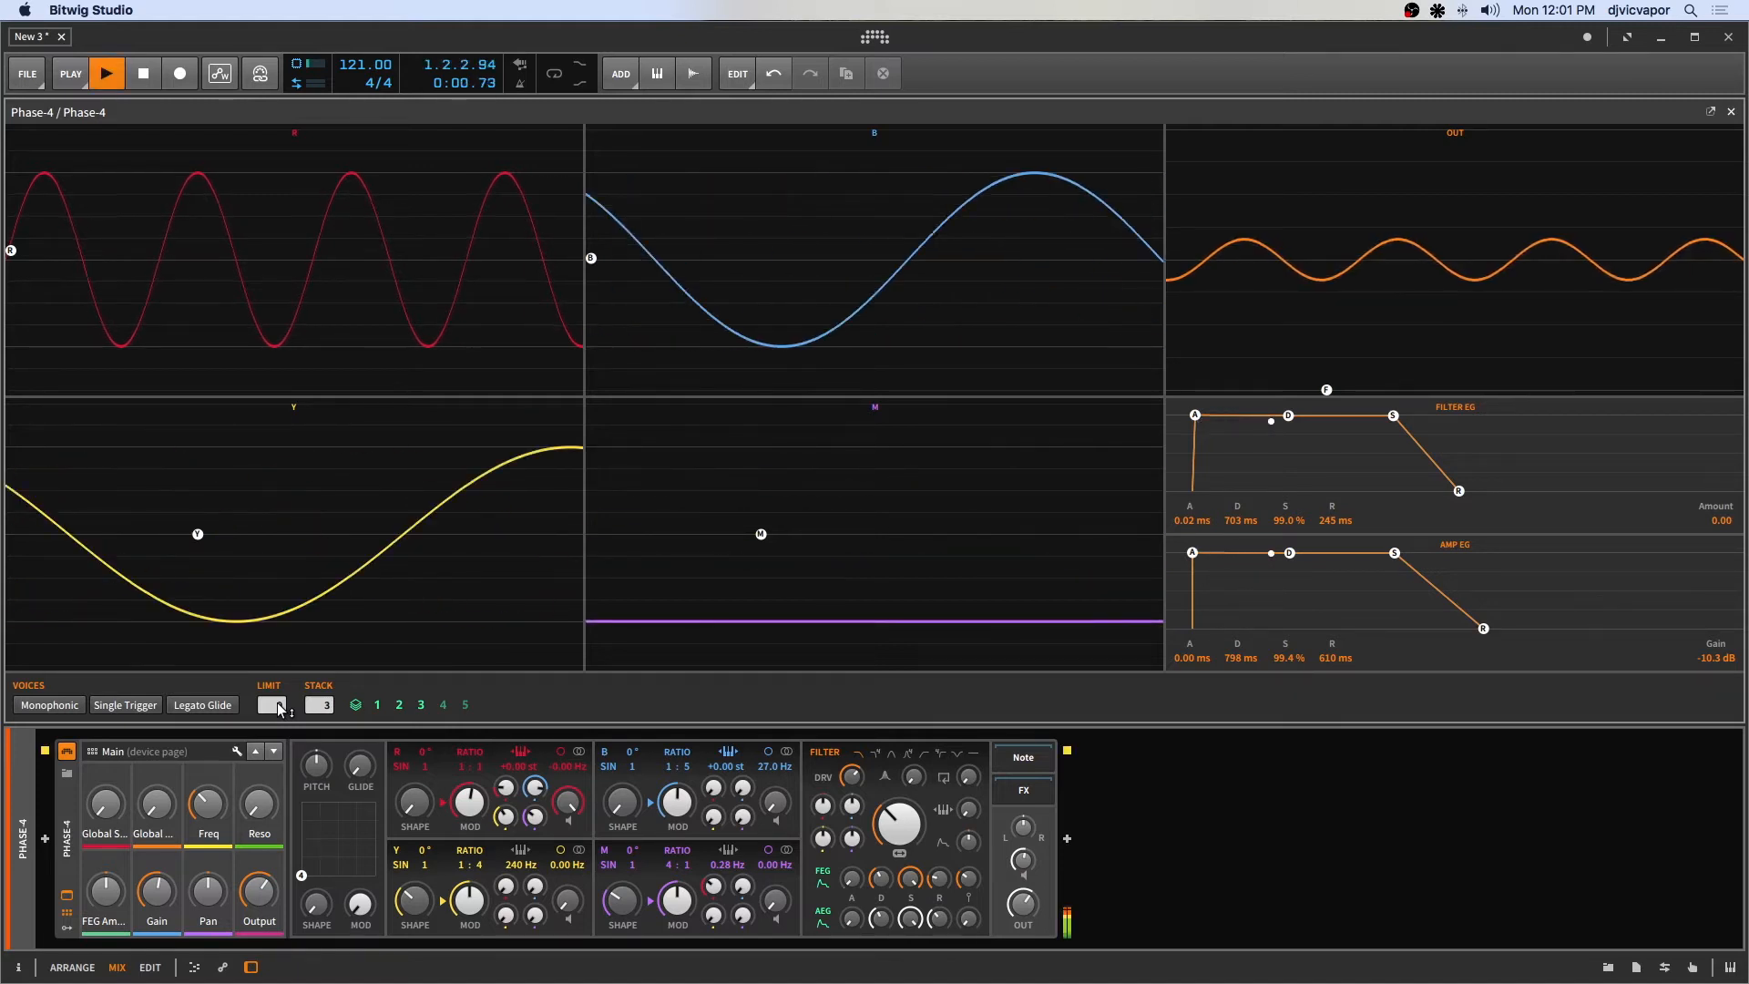
{"action": "key", "text": "space"}
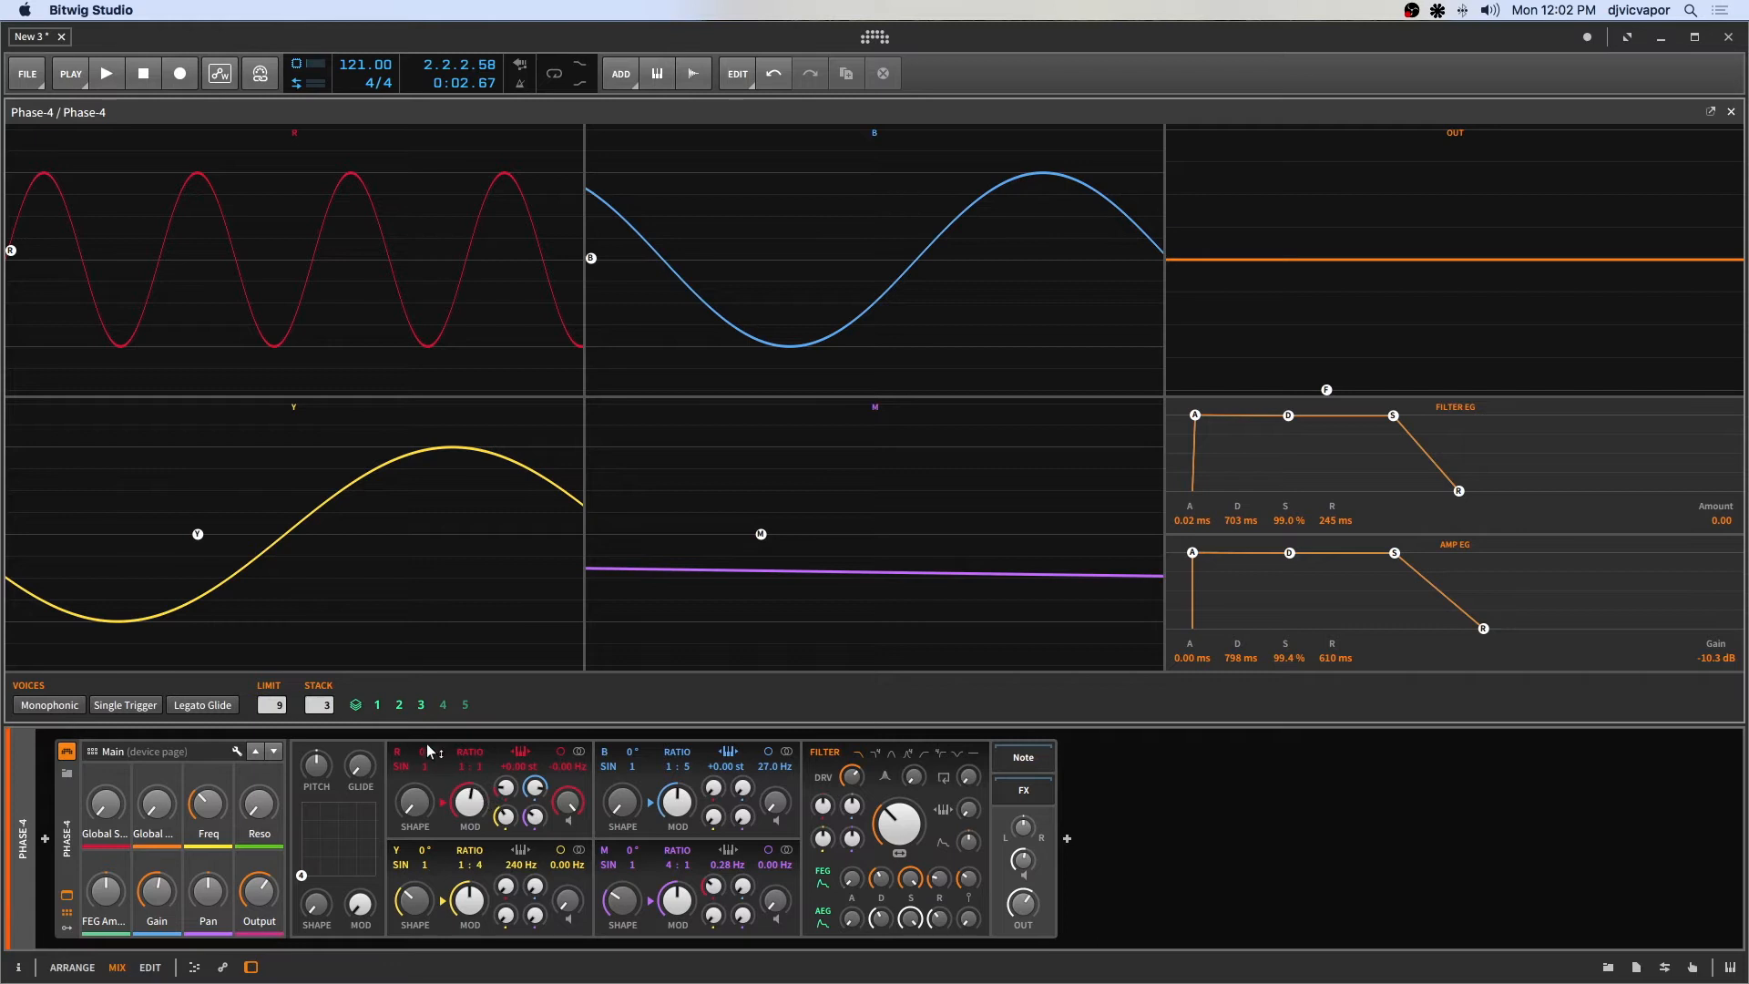
For stack voice 1, offset the pan, R frequency offset and R shape to 0%, then play the clip.
{"action": "left_click", "coordinate": [378, 705]}
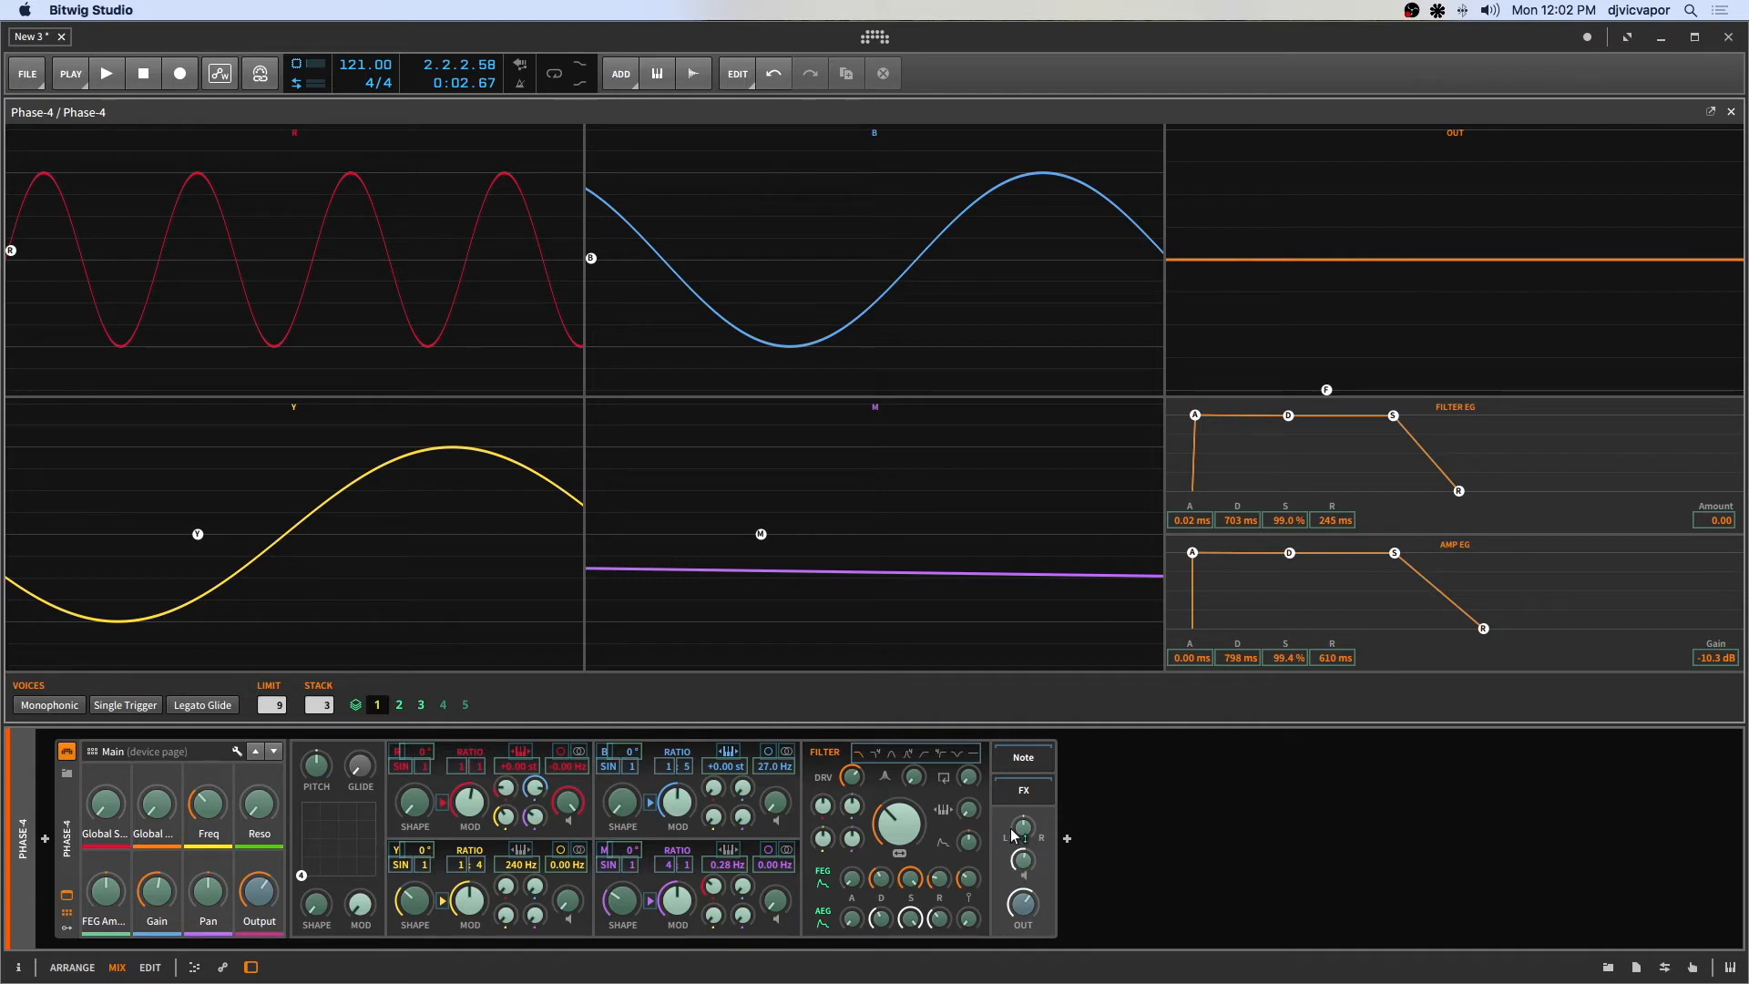
{"action": "left_click_drag", "start_coordinate": [1024, 827], "coordinate": [1025, 812]}
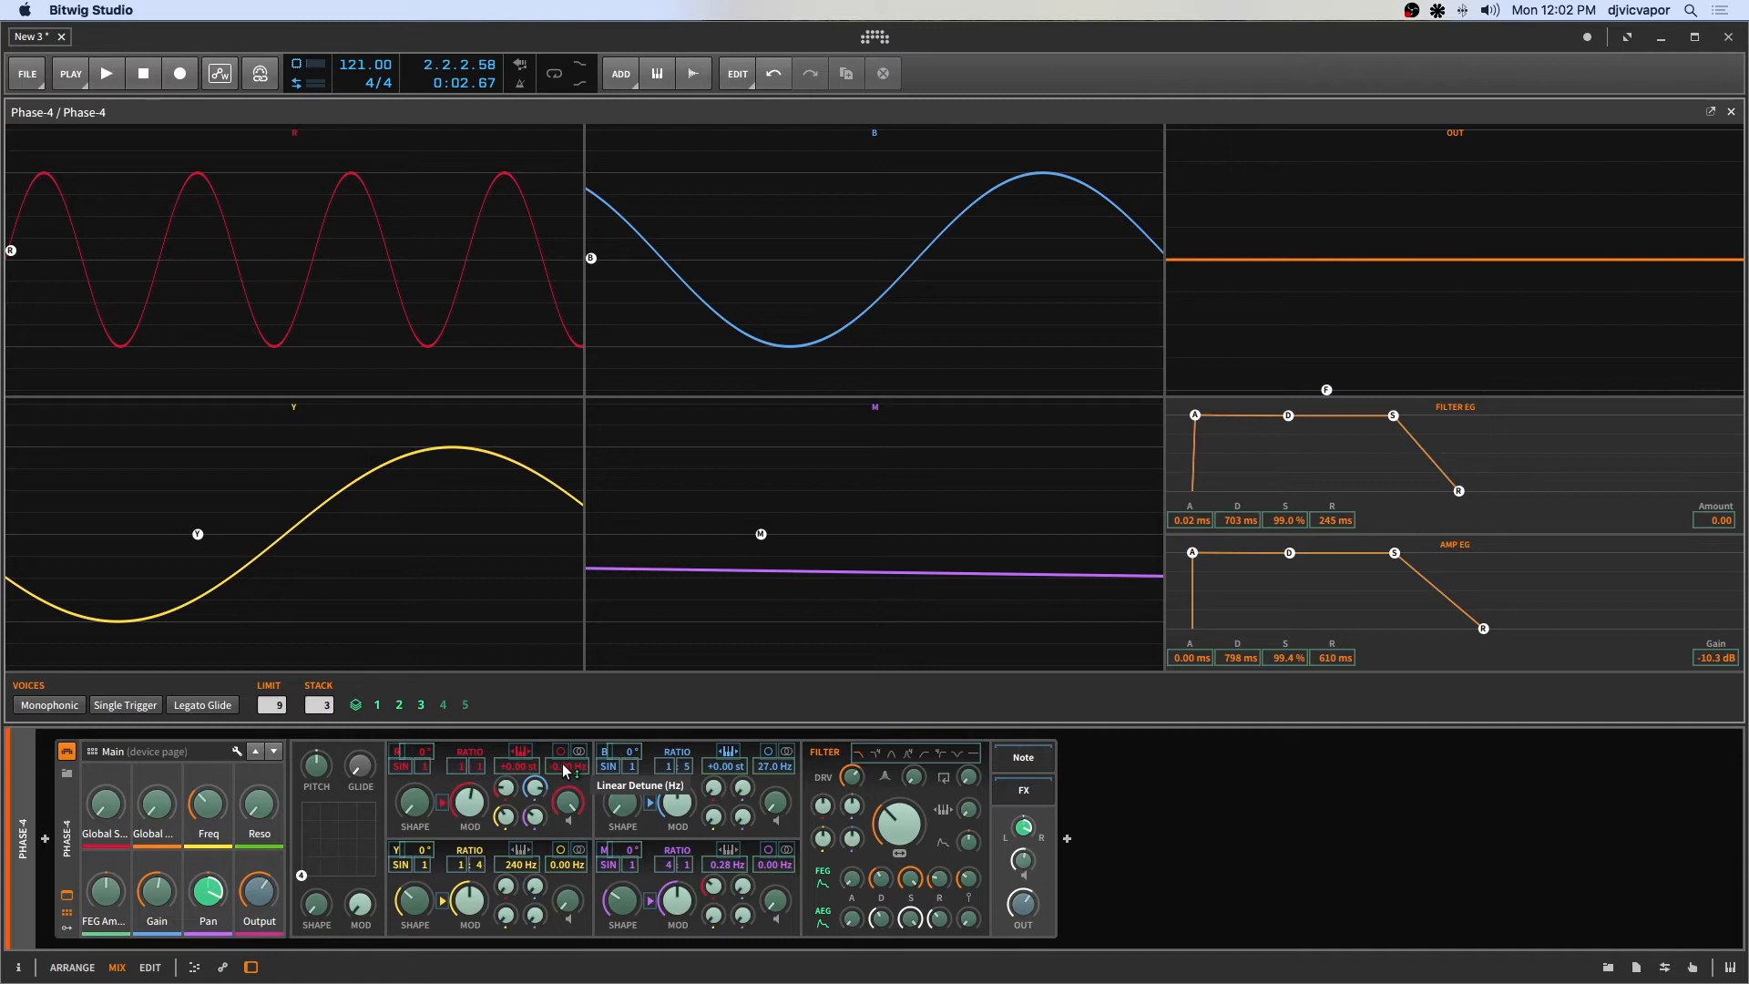
{"action": "left_click_drag", "start_coordinate": [565, 771], "coordinate": [565, 771]}
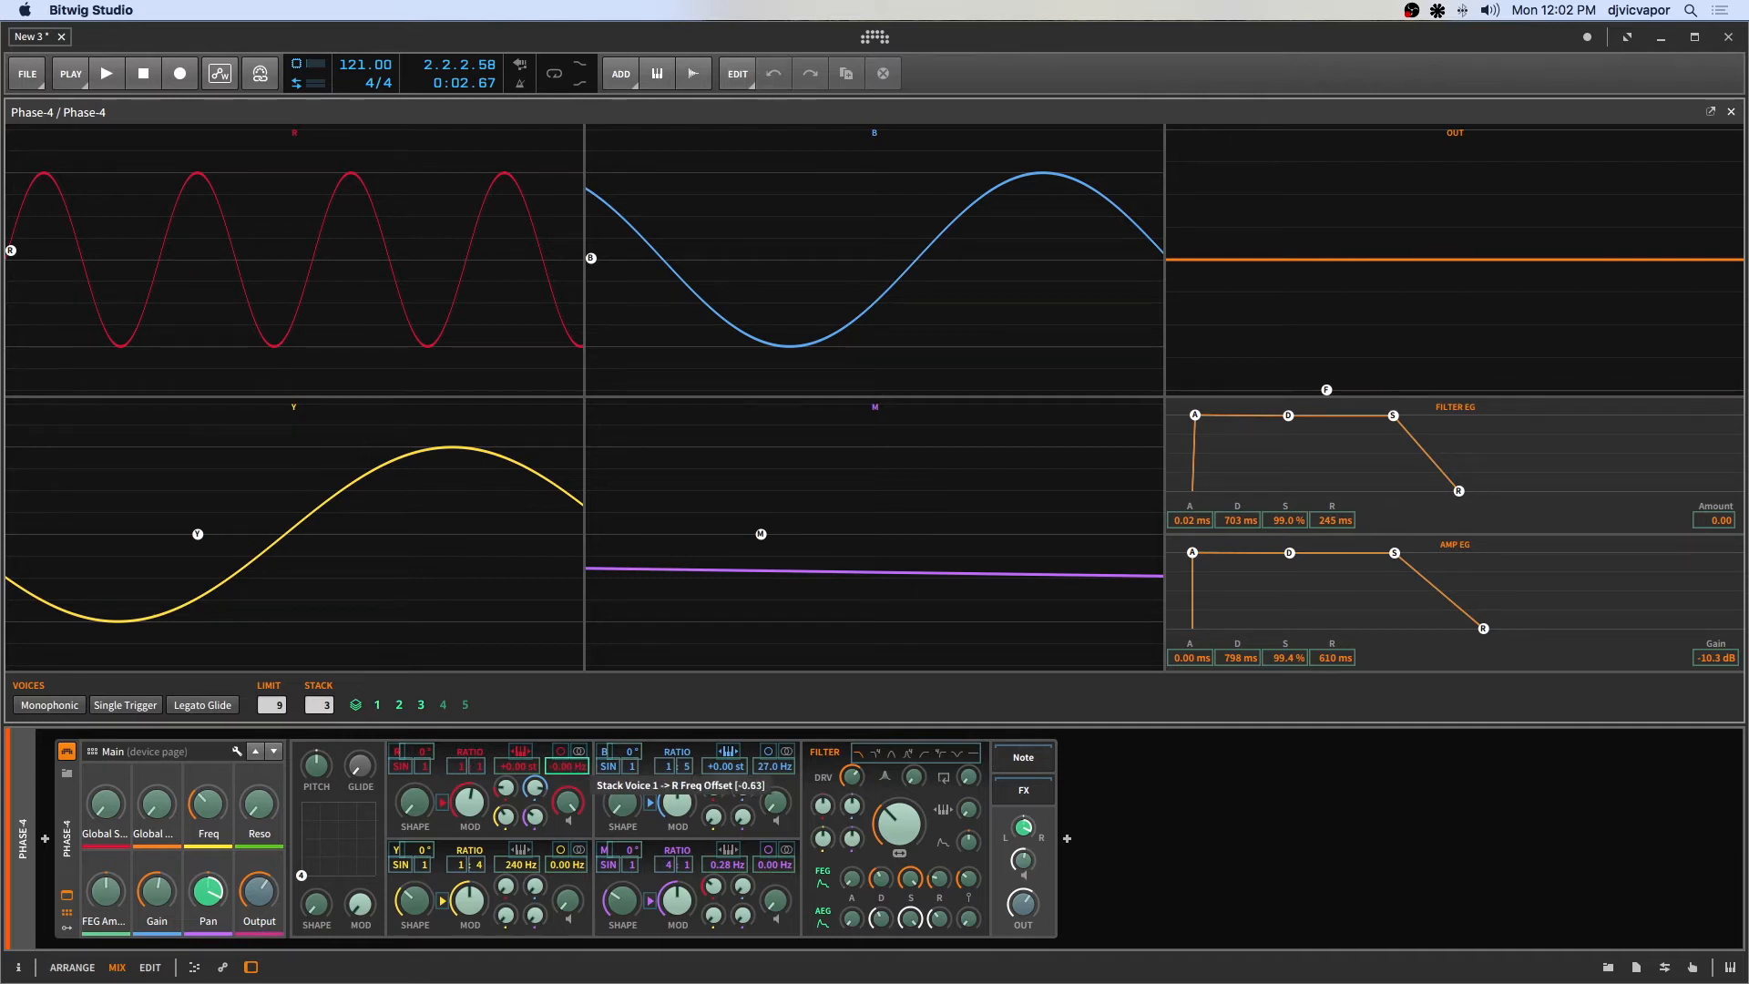
{"action": "left_click_drag", "start_coordinate": [565, 771], "coordinate": [548, 770]}
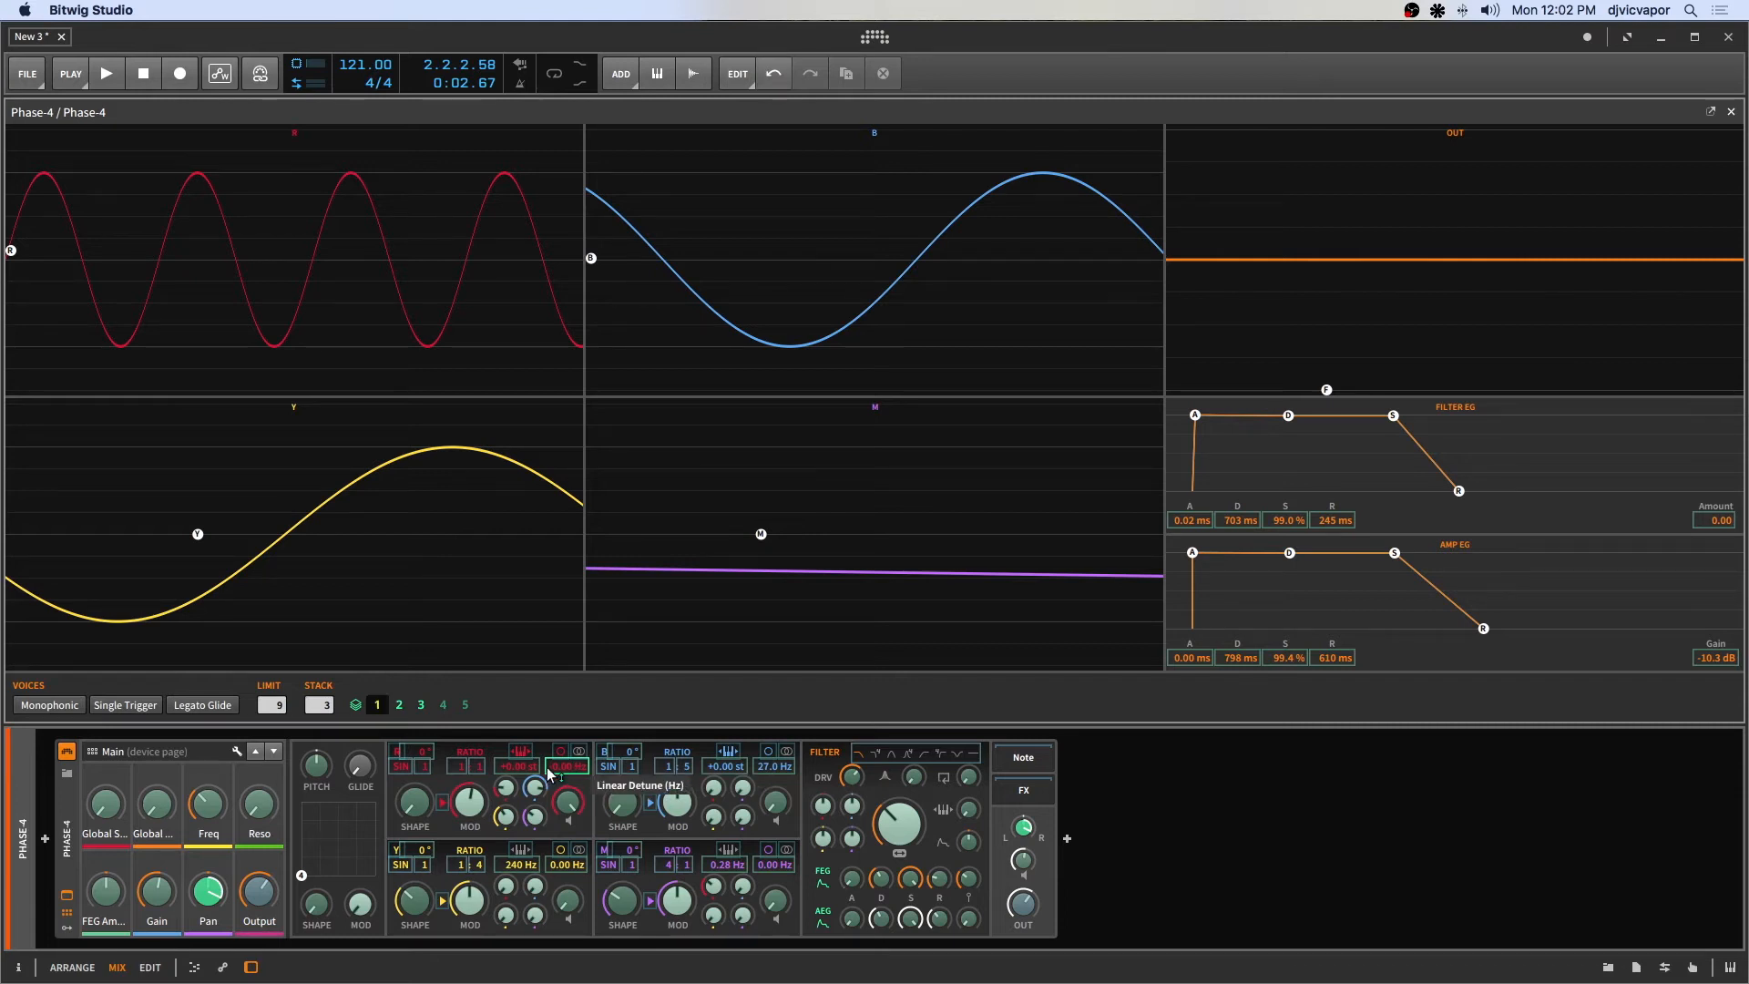
{"action": "left_click_drag", "start_coordinate": [414, 803], "coordinate": [415, 785]}
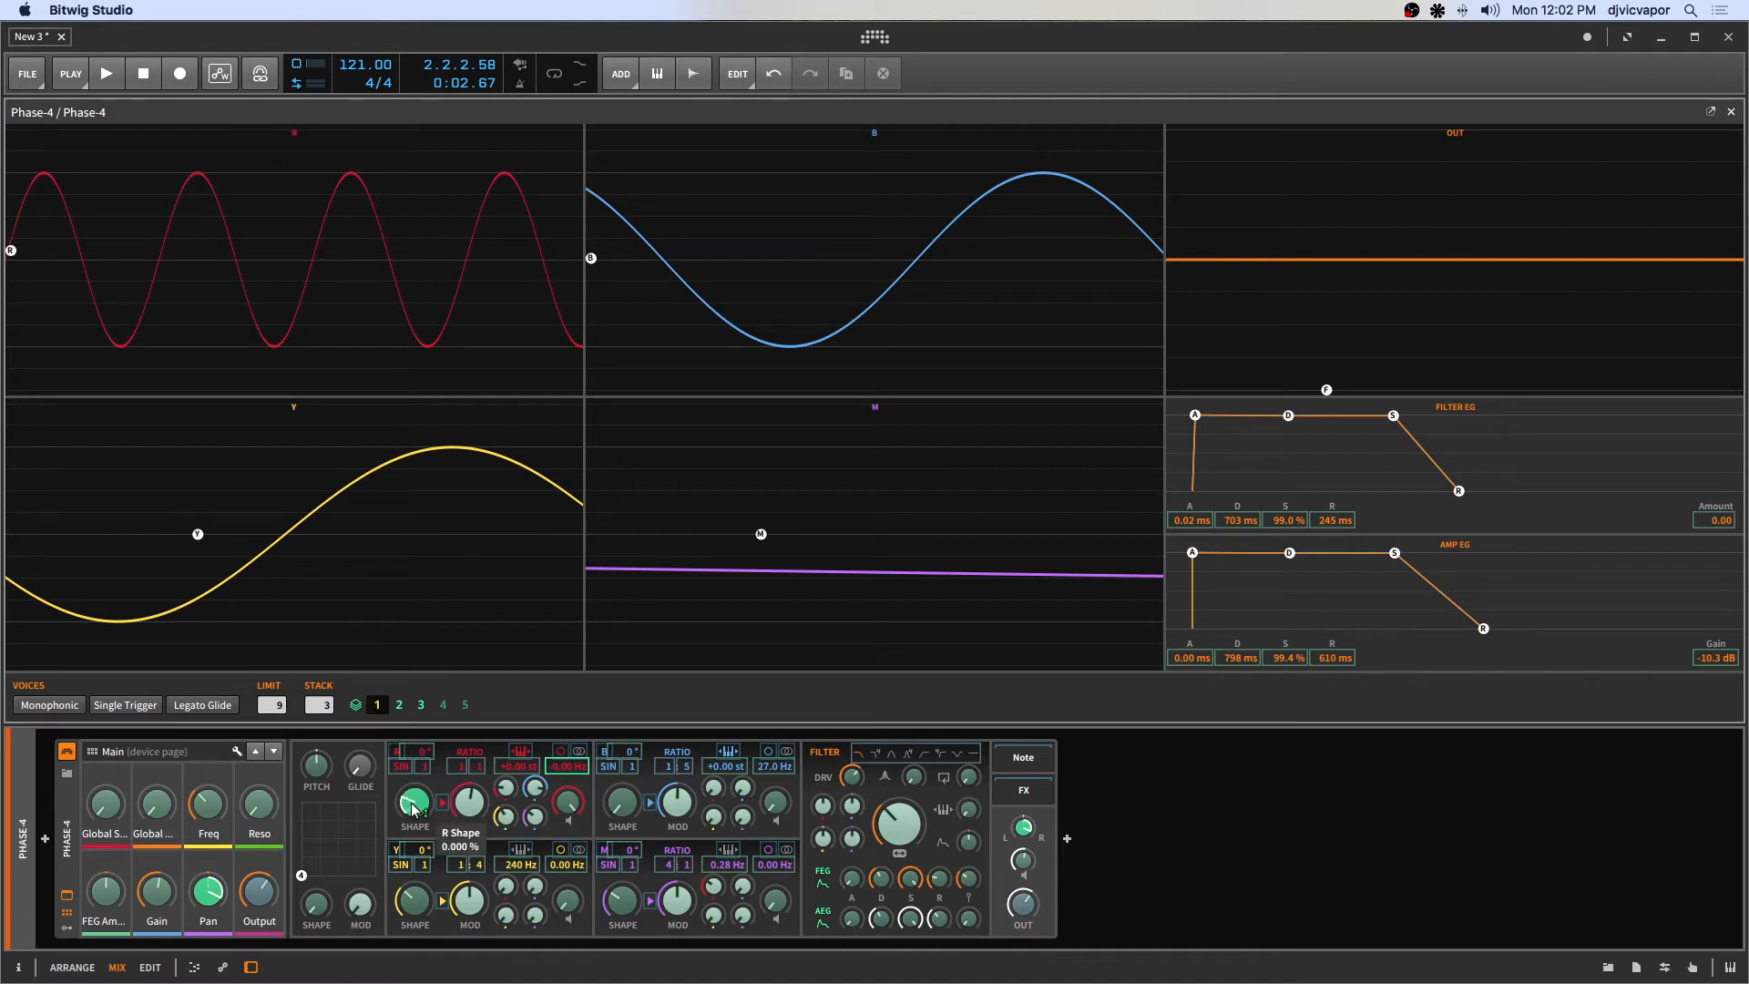
{"action": "left_click", "coordinate": [378, 707]}
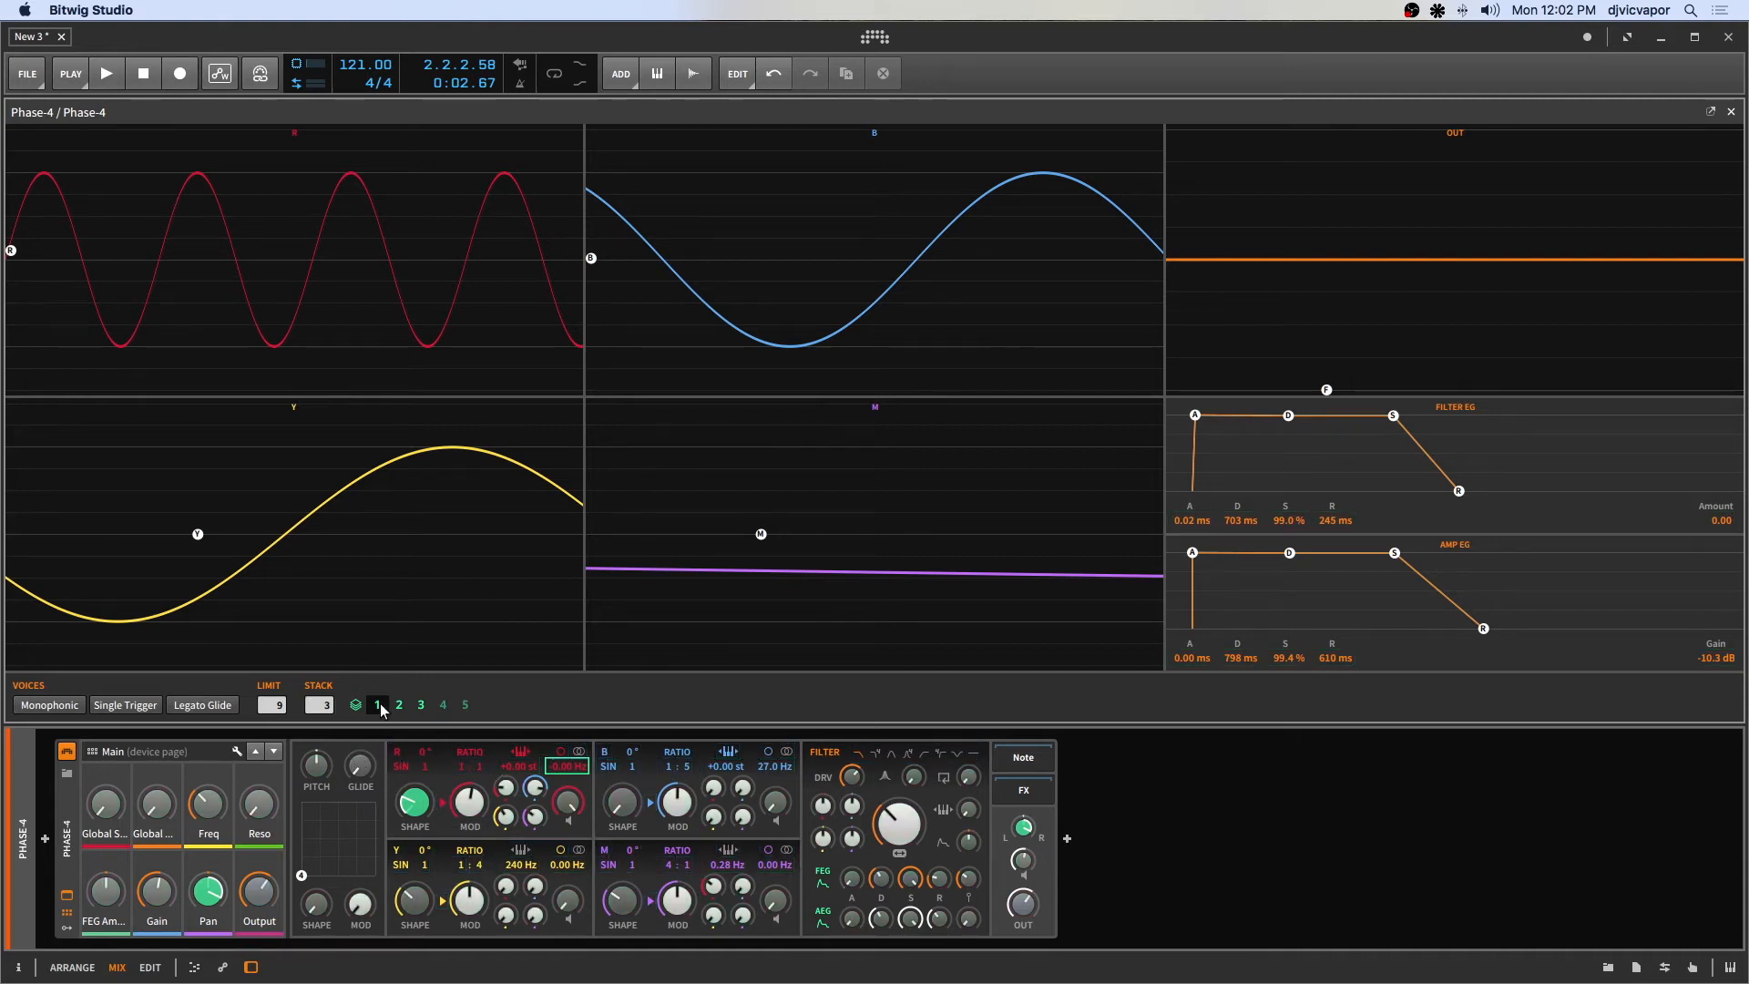
{"action": "key", "text": "space"}
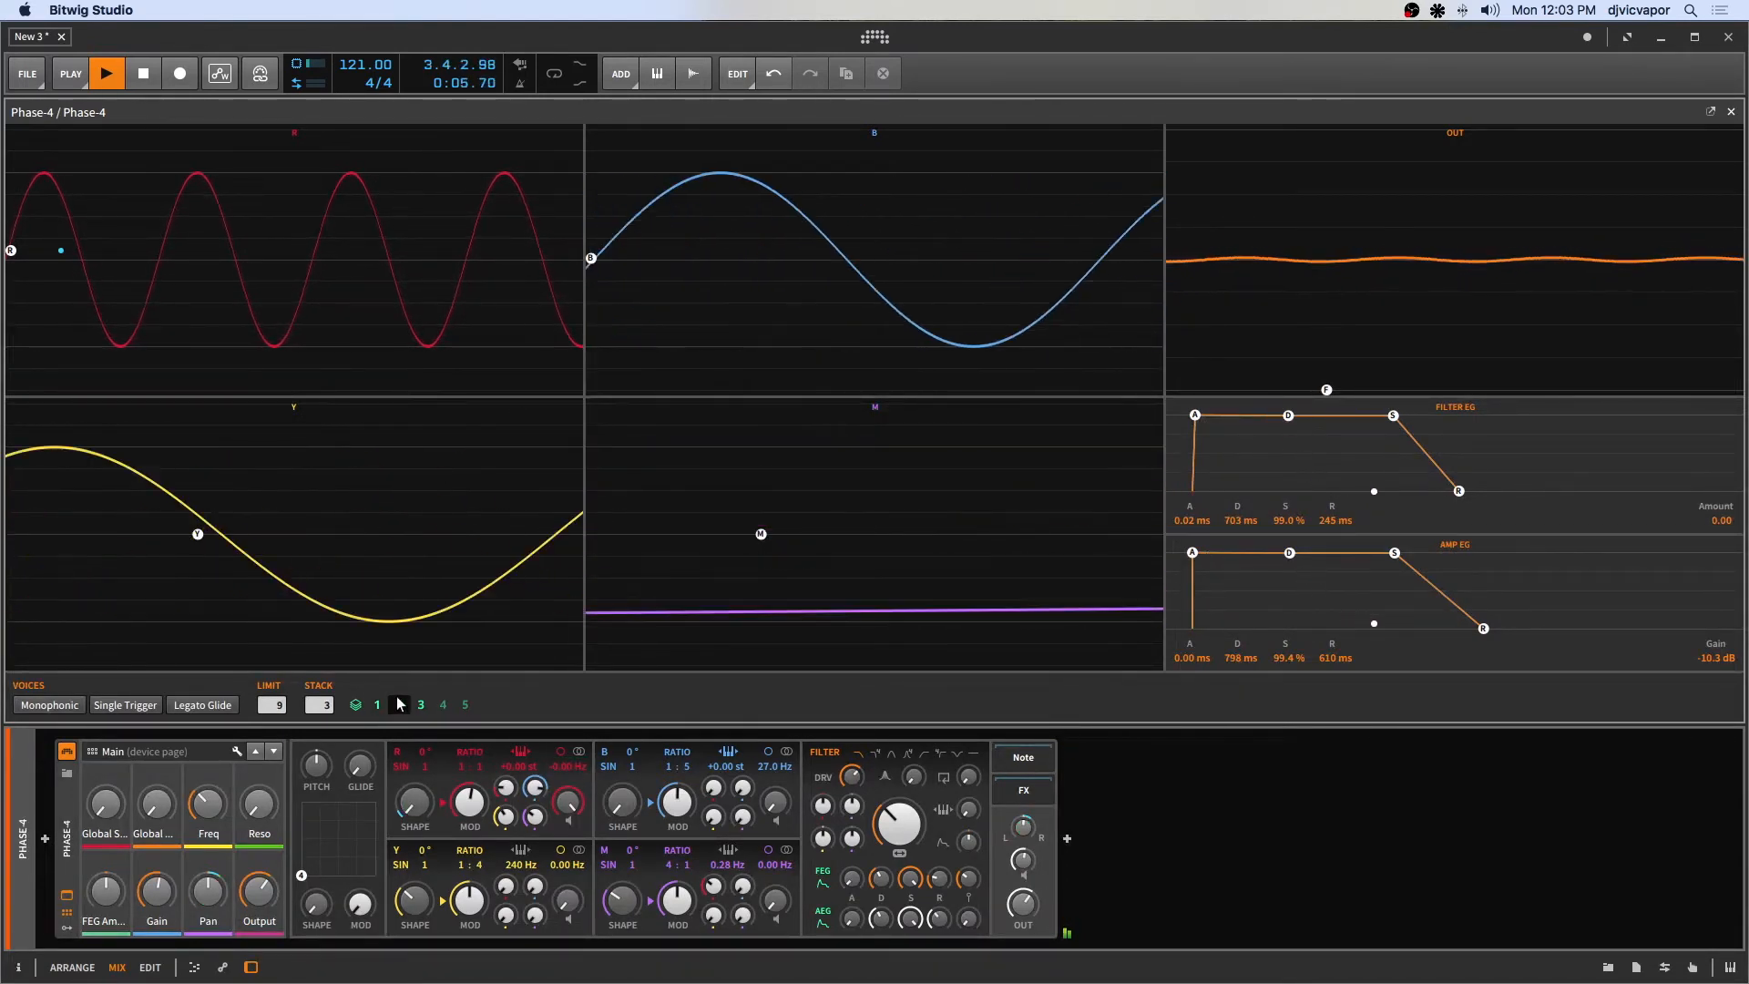
{"action": "key", "text": "space"}
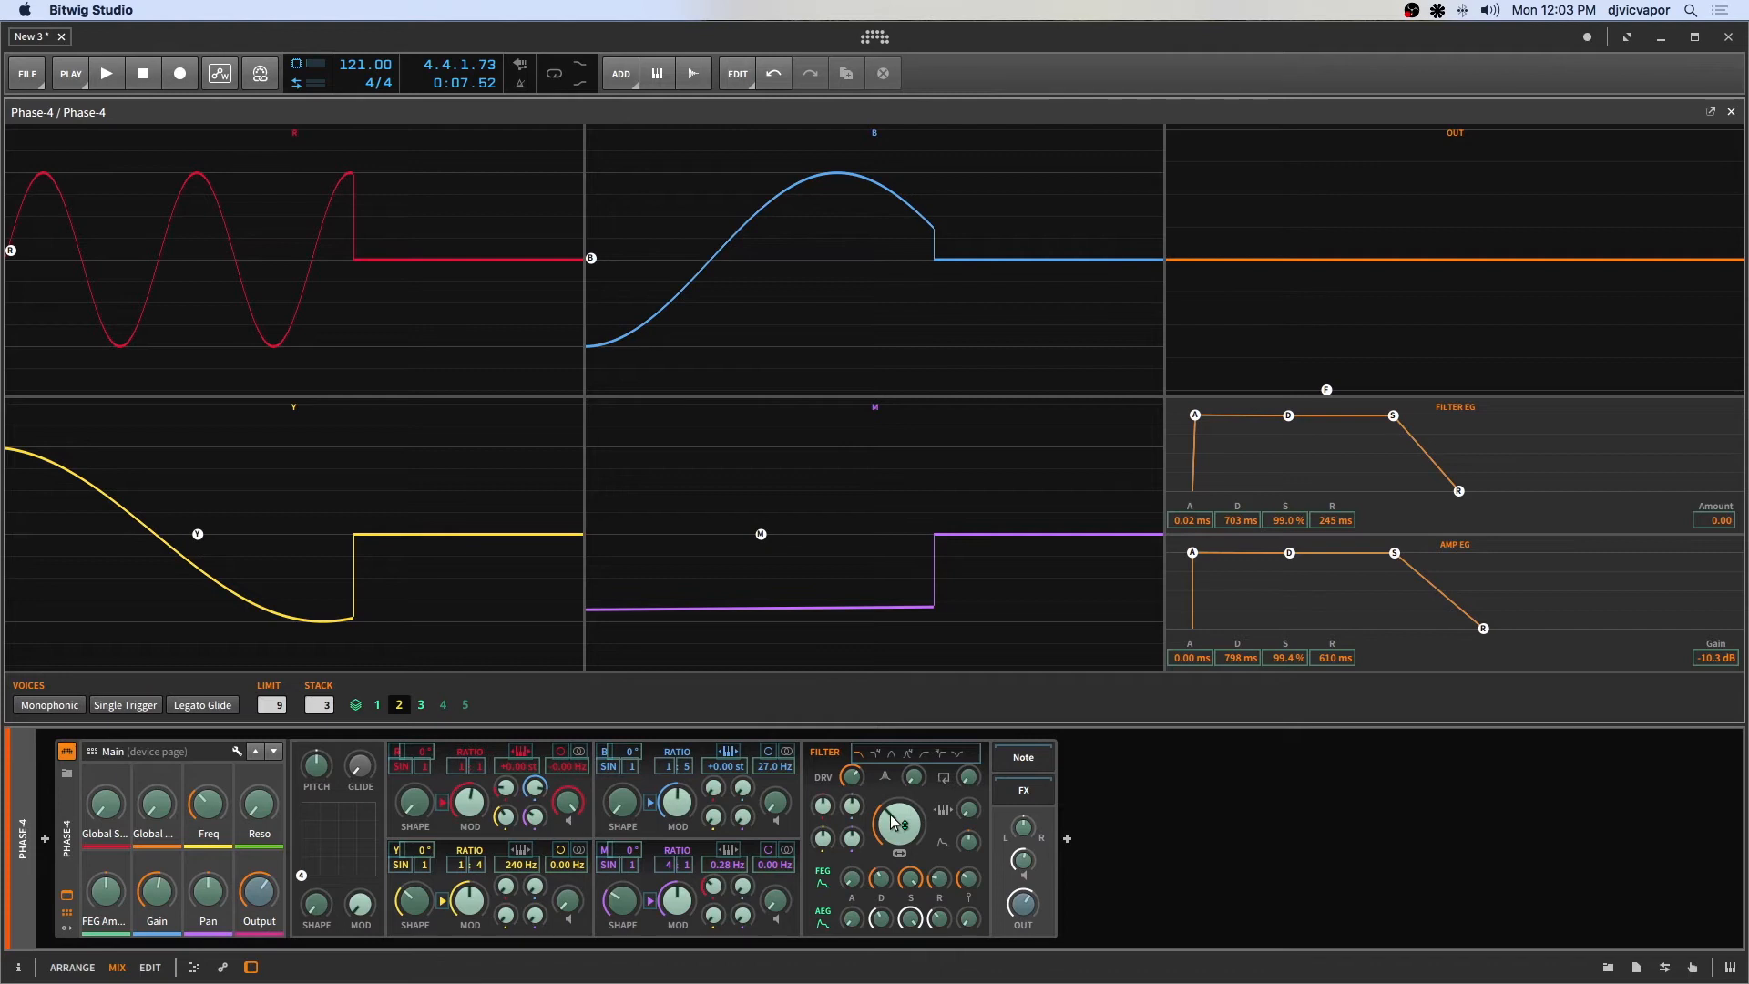
For stack voice 2, set pan to -0.82 and offset filter cutoff, B shape, Y shape and R modulation.
{"action": "mouse_move", "coordinate": [899, 833]}
{"action": "left_click_drag", "start_coordinate": [1024, 827], "coordinate": [1023, 830]}
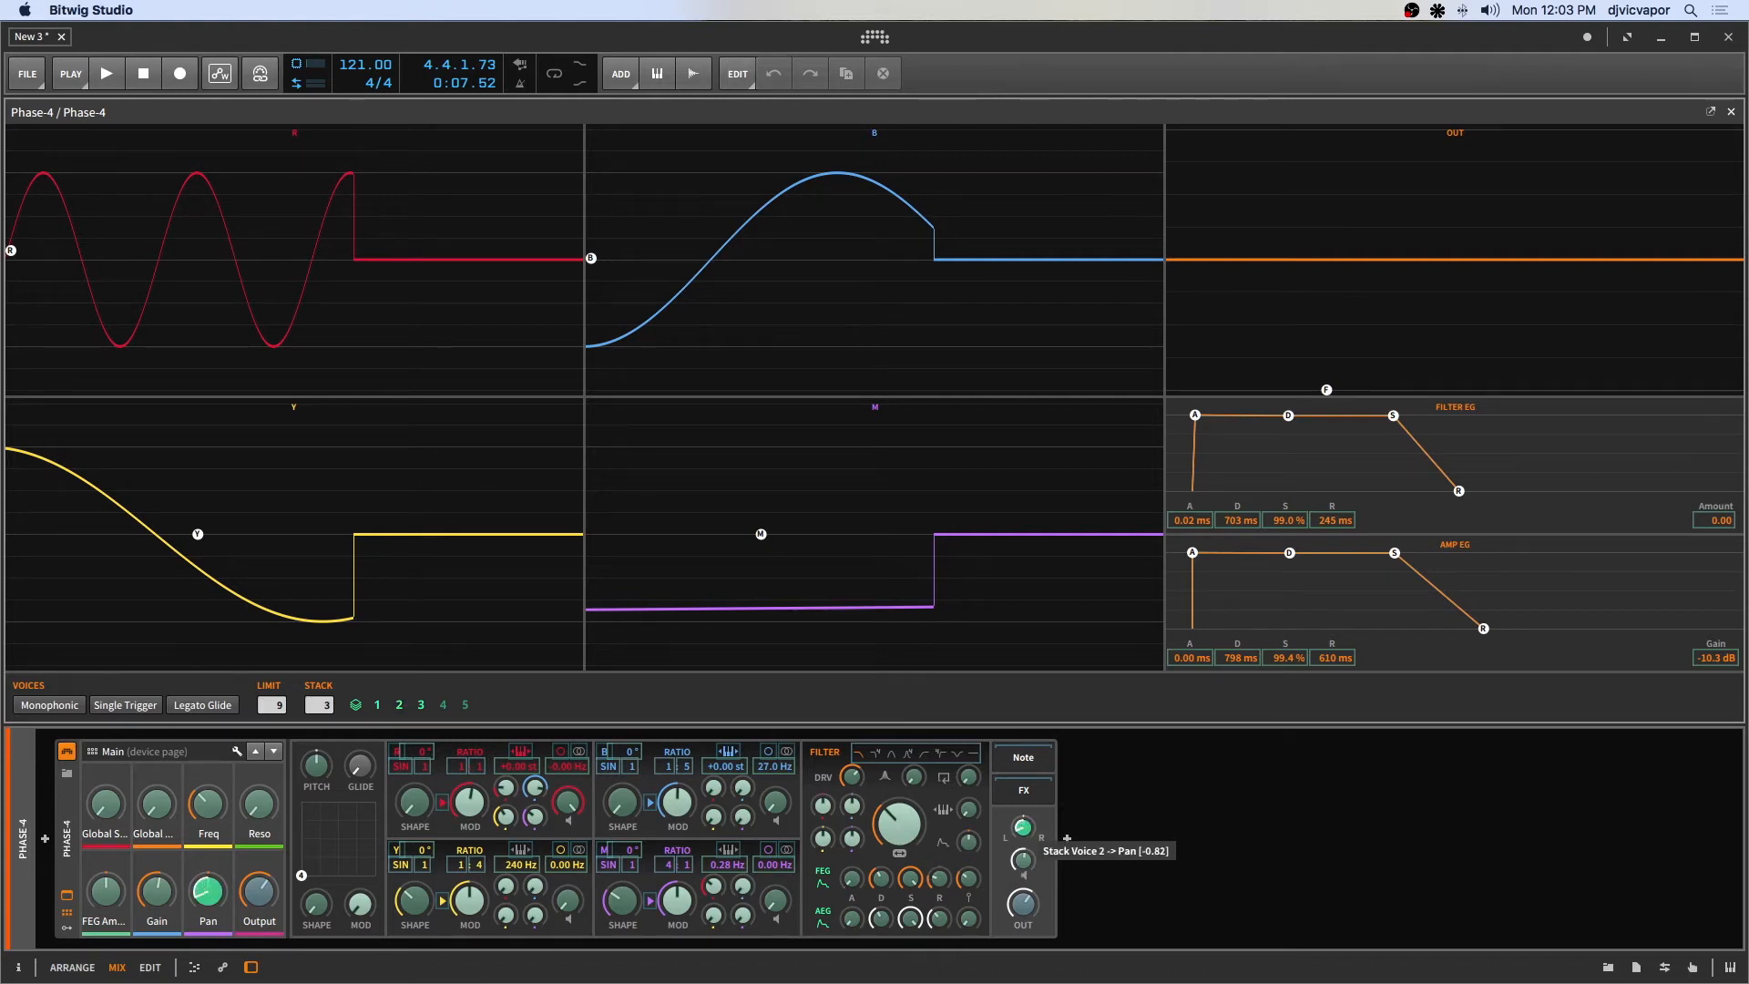
{"action": "left_click_drag", "start_coordinate": [899, 823], "coordinate": [868, 786]}
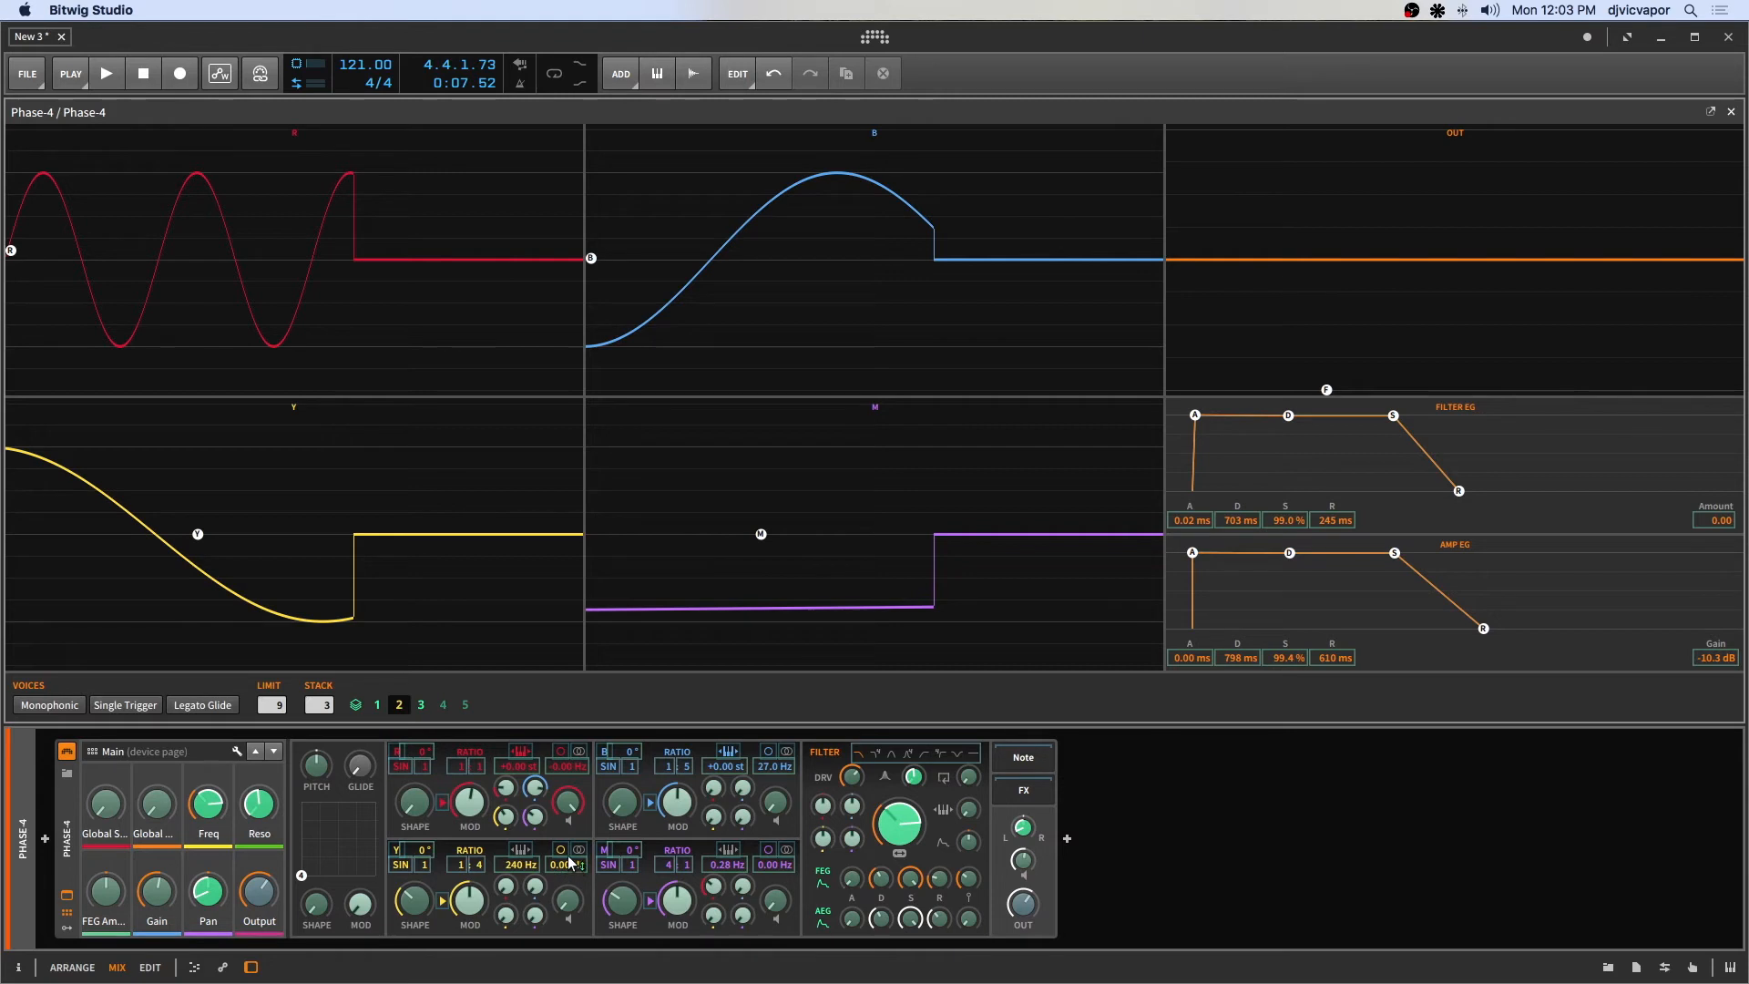
{"action": "left_click_drag", "start_coordinate": [625, 810], "coordinate": [625, 765]}
{"action": "left_click_drag", "start_coordinate": [418, 905], "coordinate": [418, 918]}
{"action": "left_click_drag", "start_coordinate": [506, 823], "coordinate": [506, 823]}
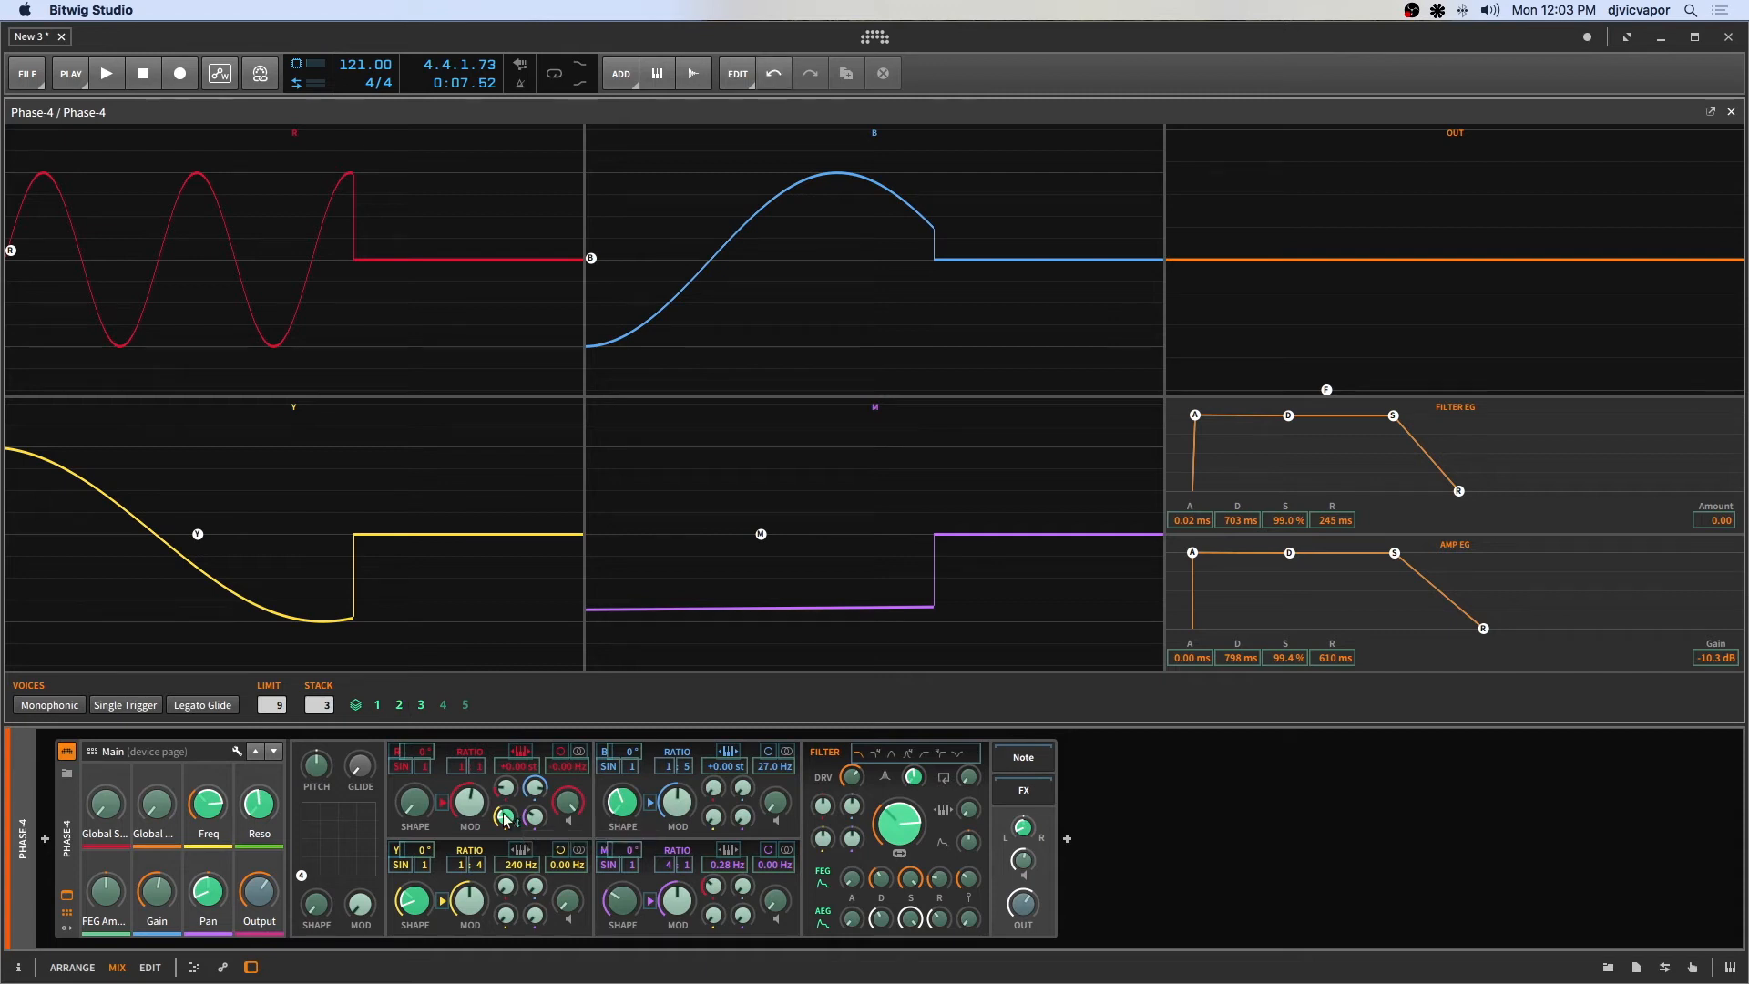
{"action": "left_click", "coordinate": [401, 709]}
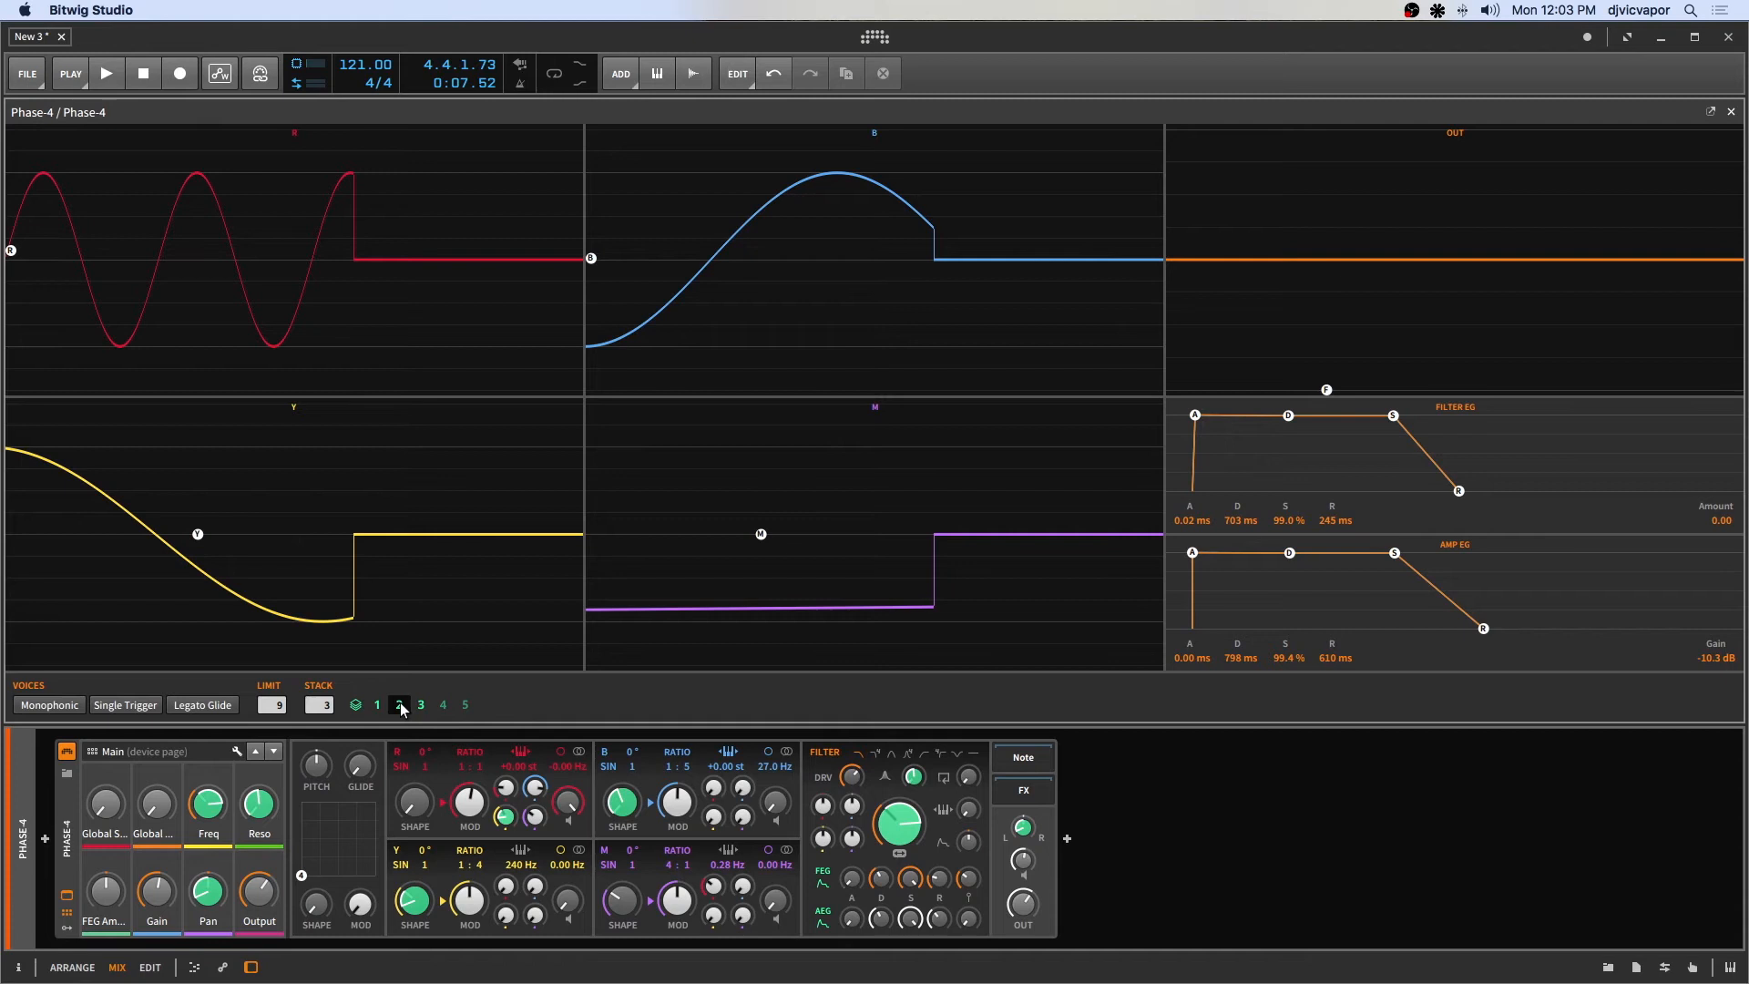
Play the clip to hear the stacked voices with their per-voice offsets.
{"action": "key", "text": "space"}
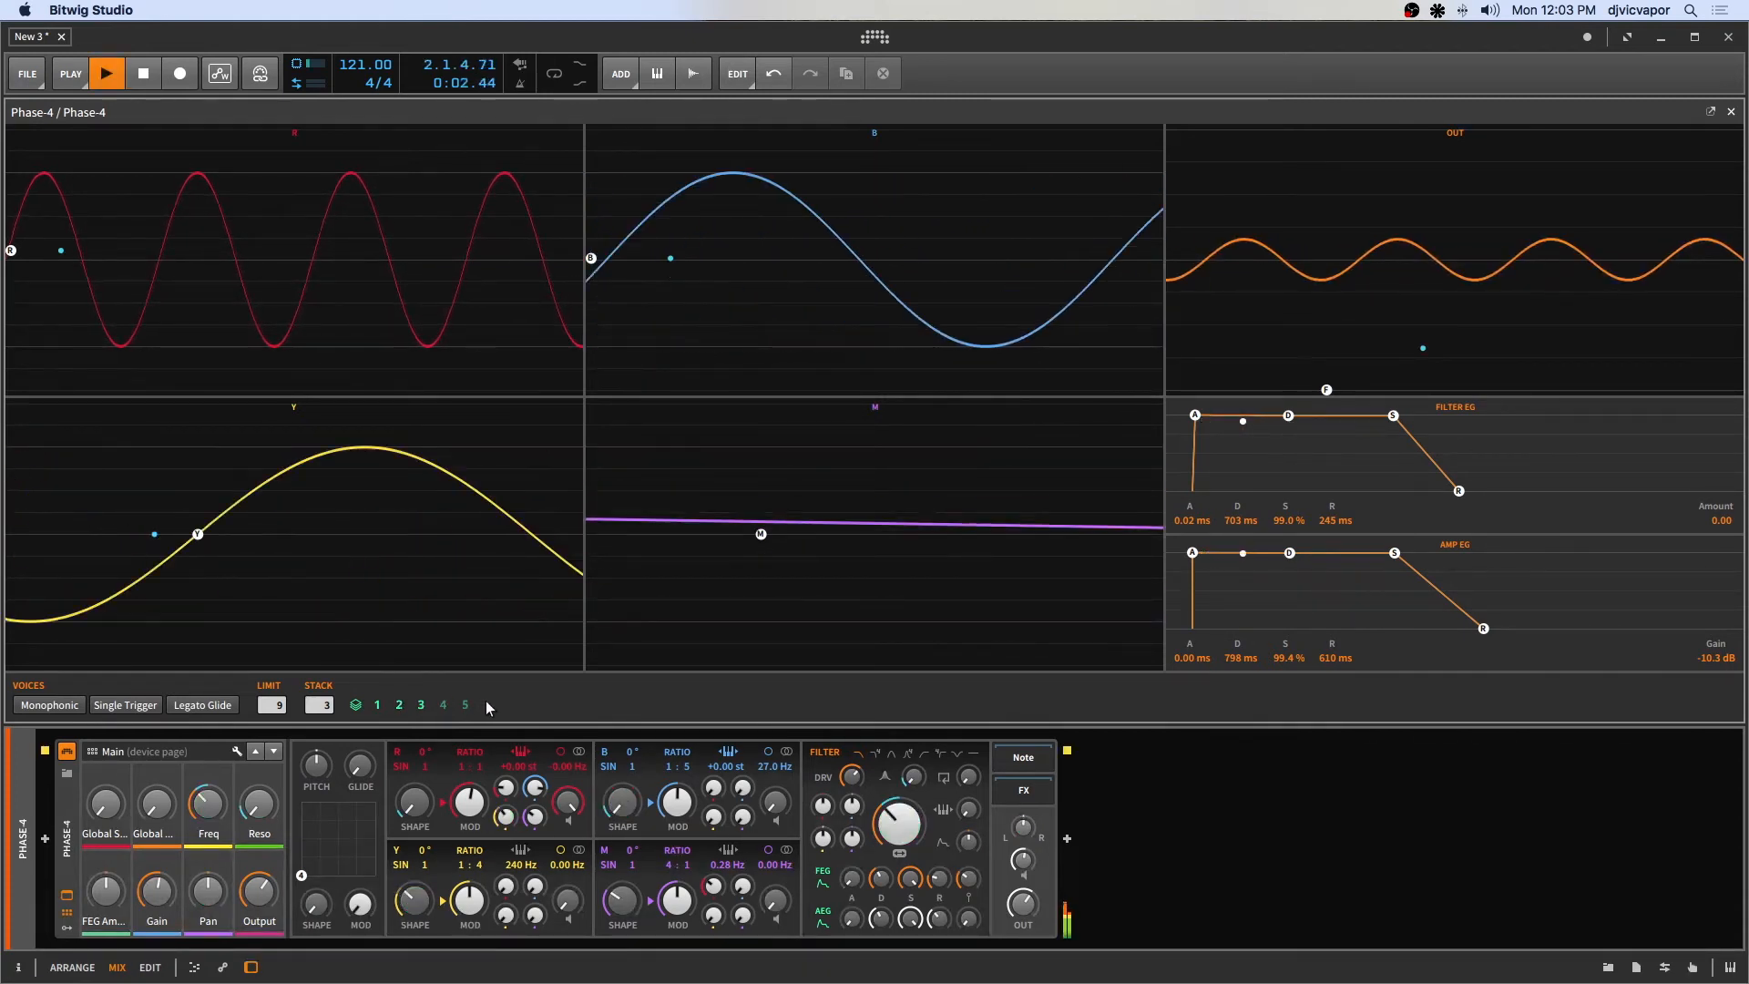
{"action": "key", "text": "space"}
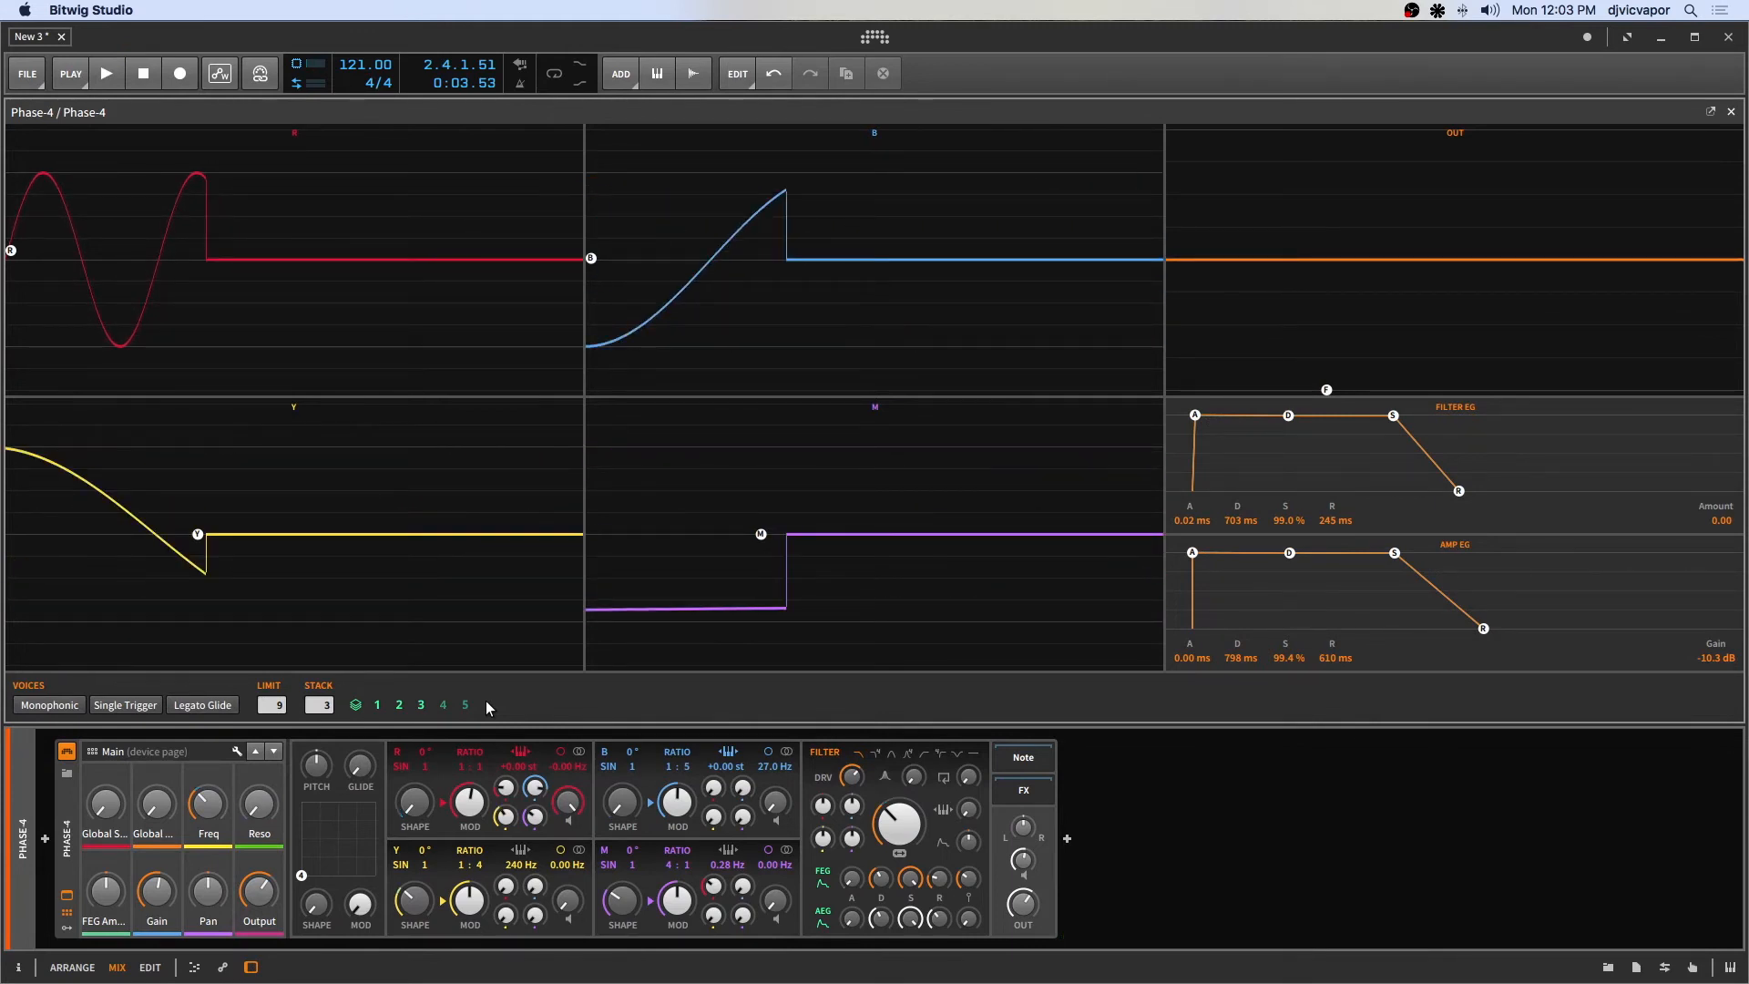
{"action": "key", "text": "space"}
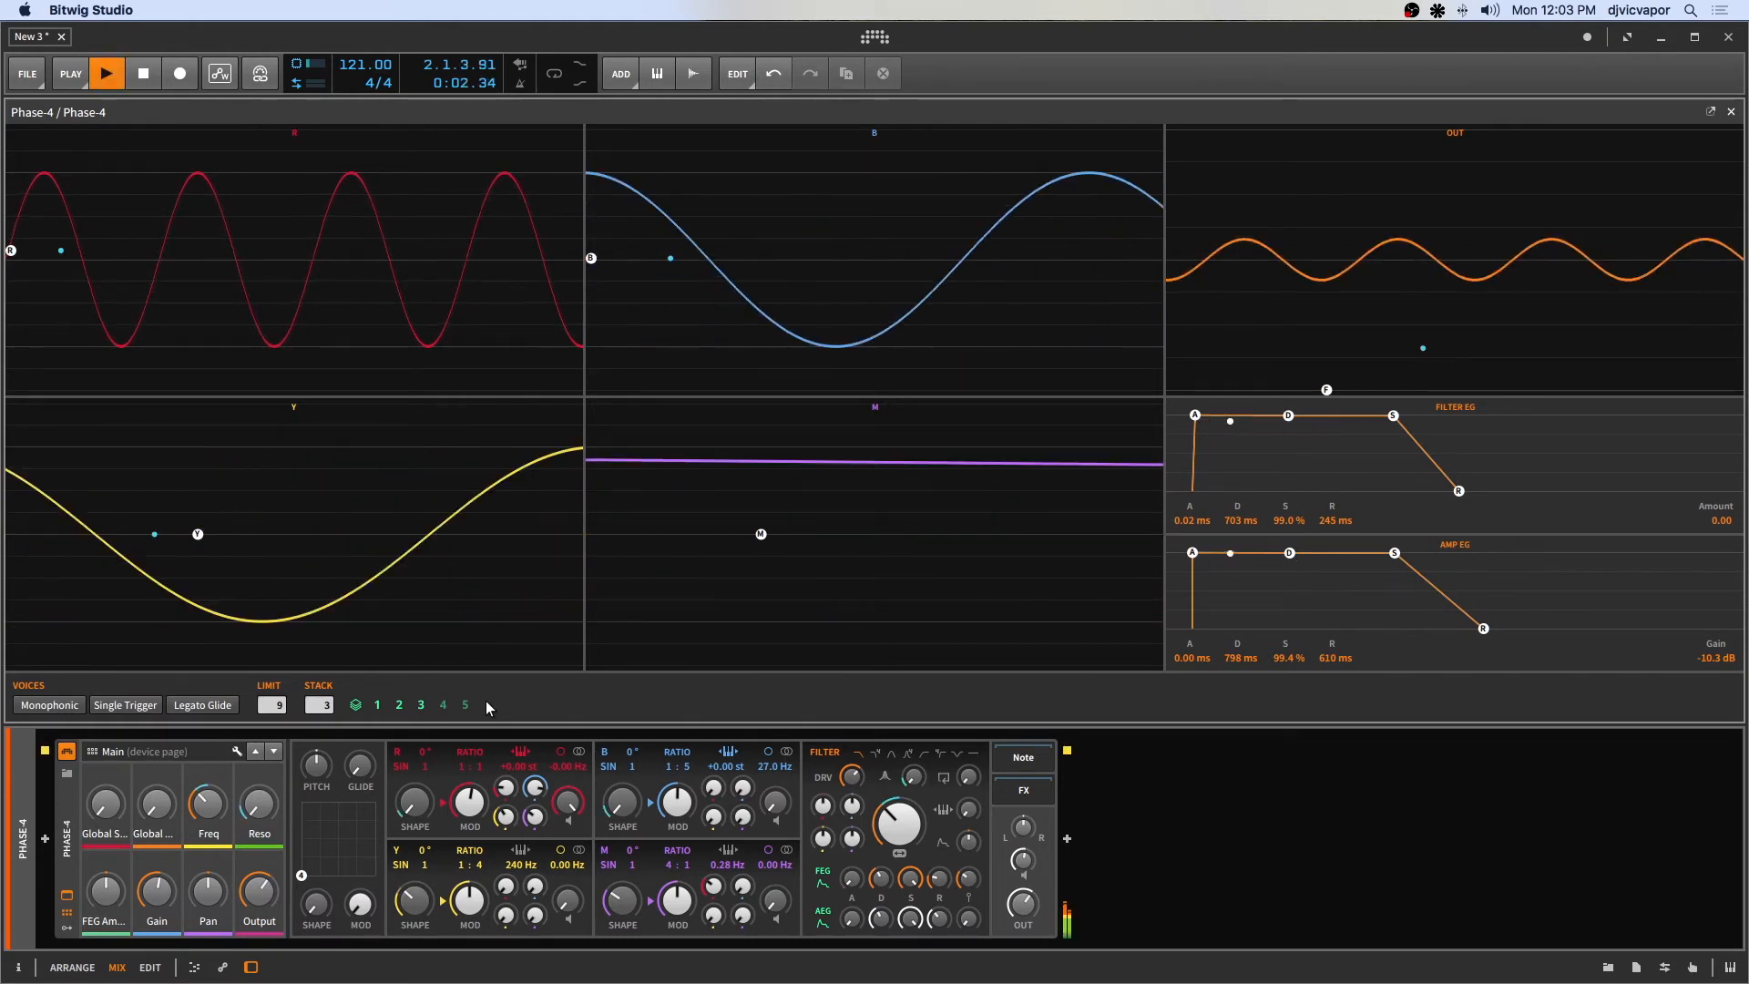
Stop playback, select stack voice 3, and offset its M shape, M modulation and filter cutoff, then deselect it.
{"action": "key", "text": "space"}
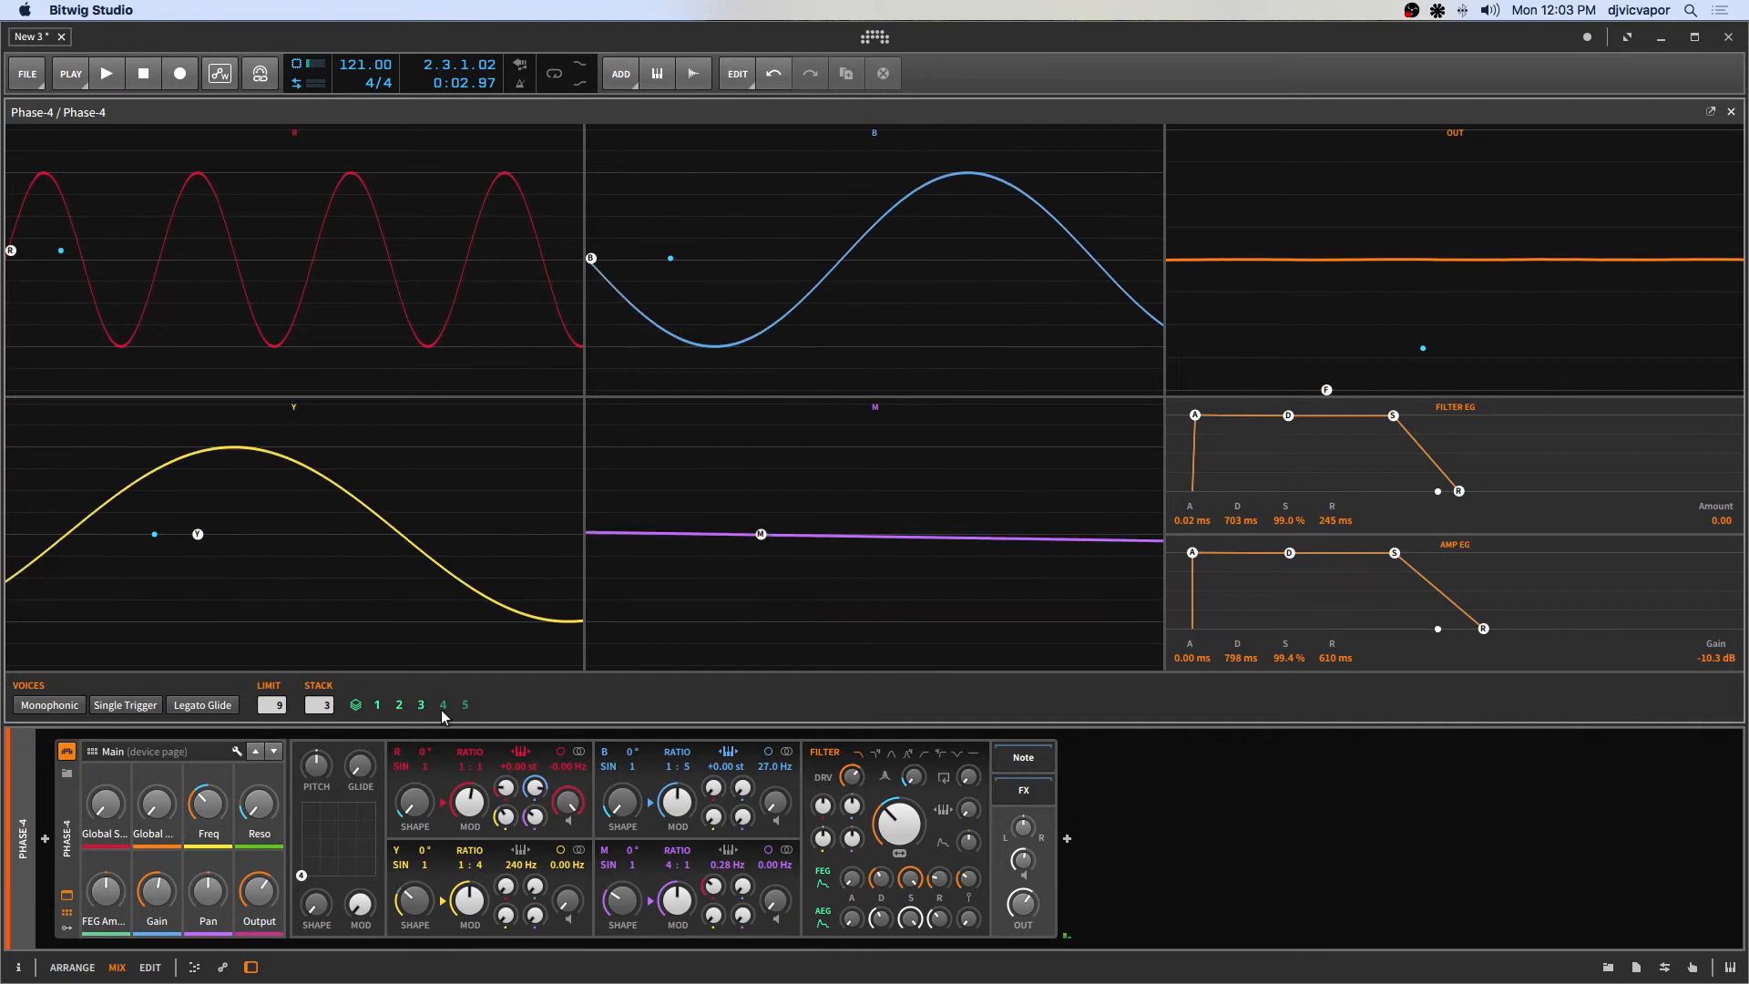
{"action": "left_click", "coordinate": [420, 707]}
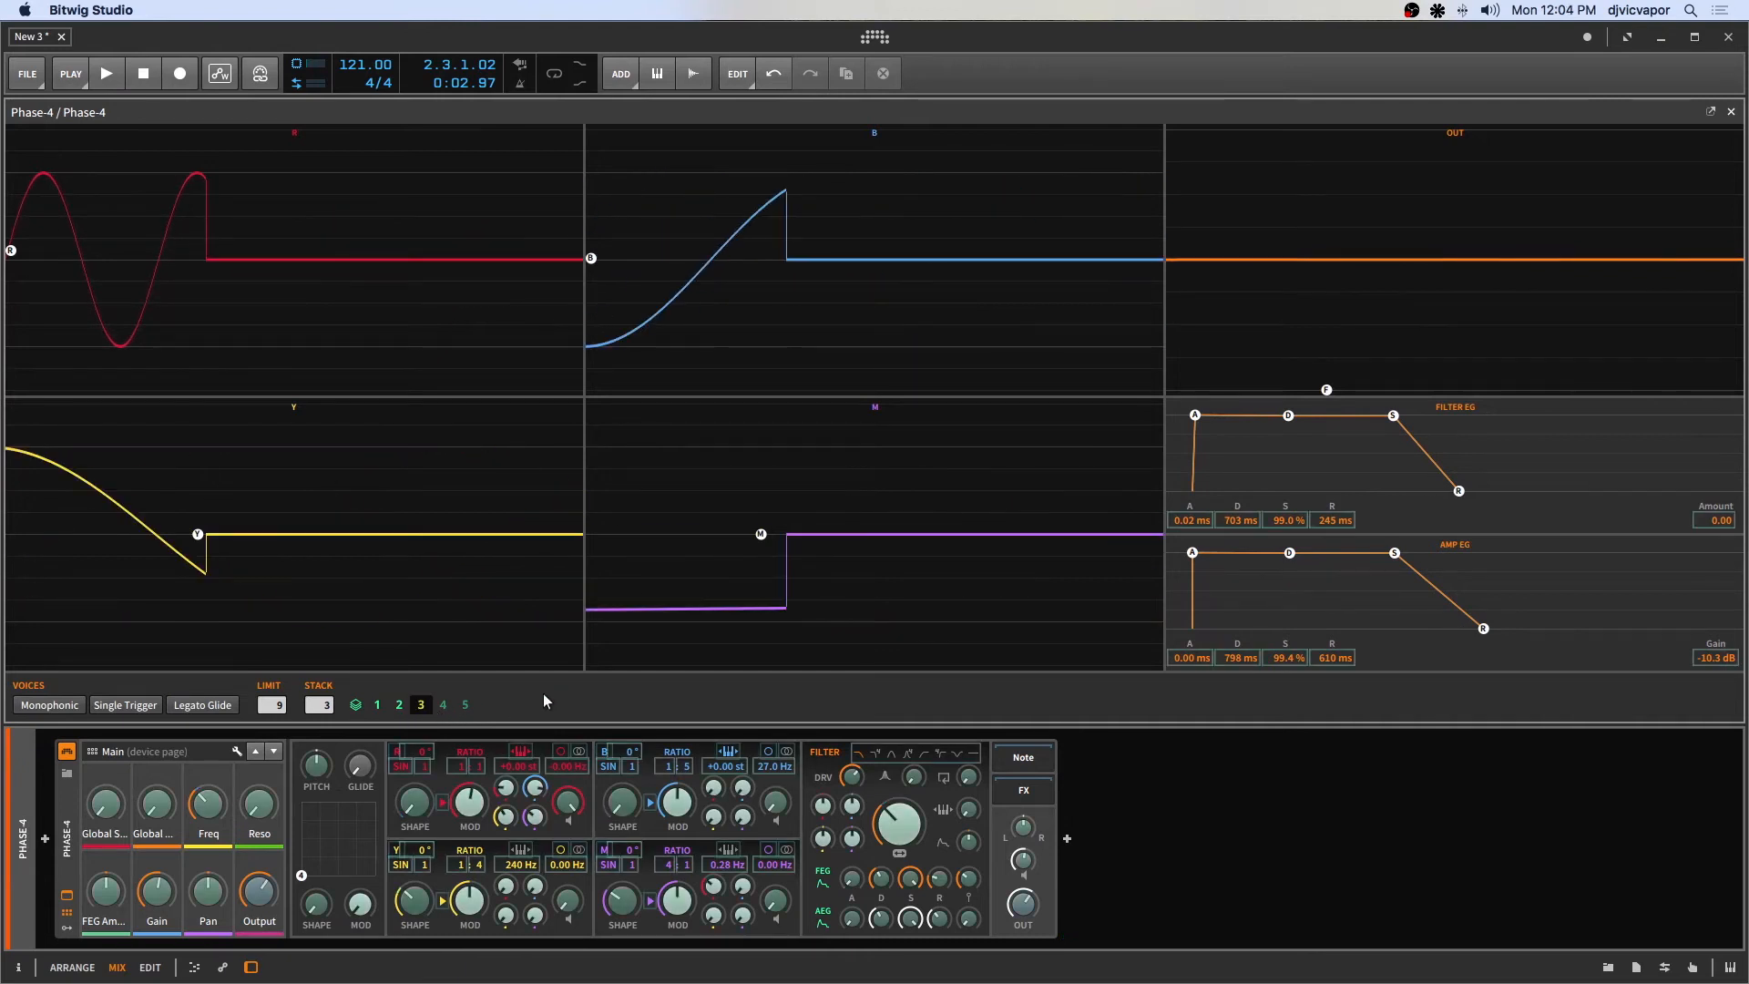
{"action": "left_click_drag", "start_coordinate": [624, 901], "coordinate": [623, 834]}
{"action": "left_click_drag", "start_coordinate": [674, 902], "coordinate": [674, 922]}
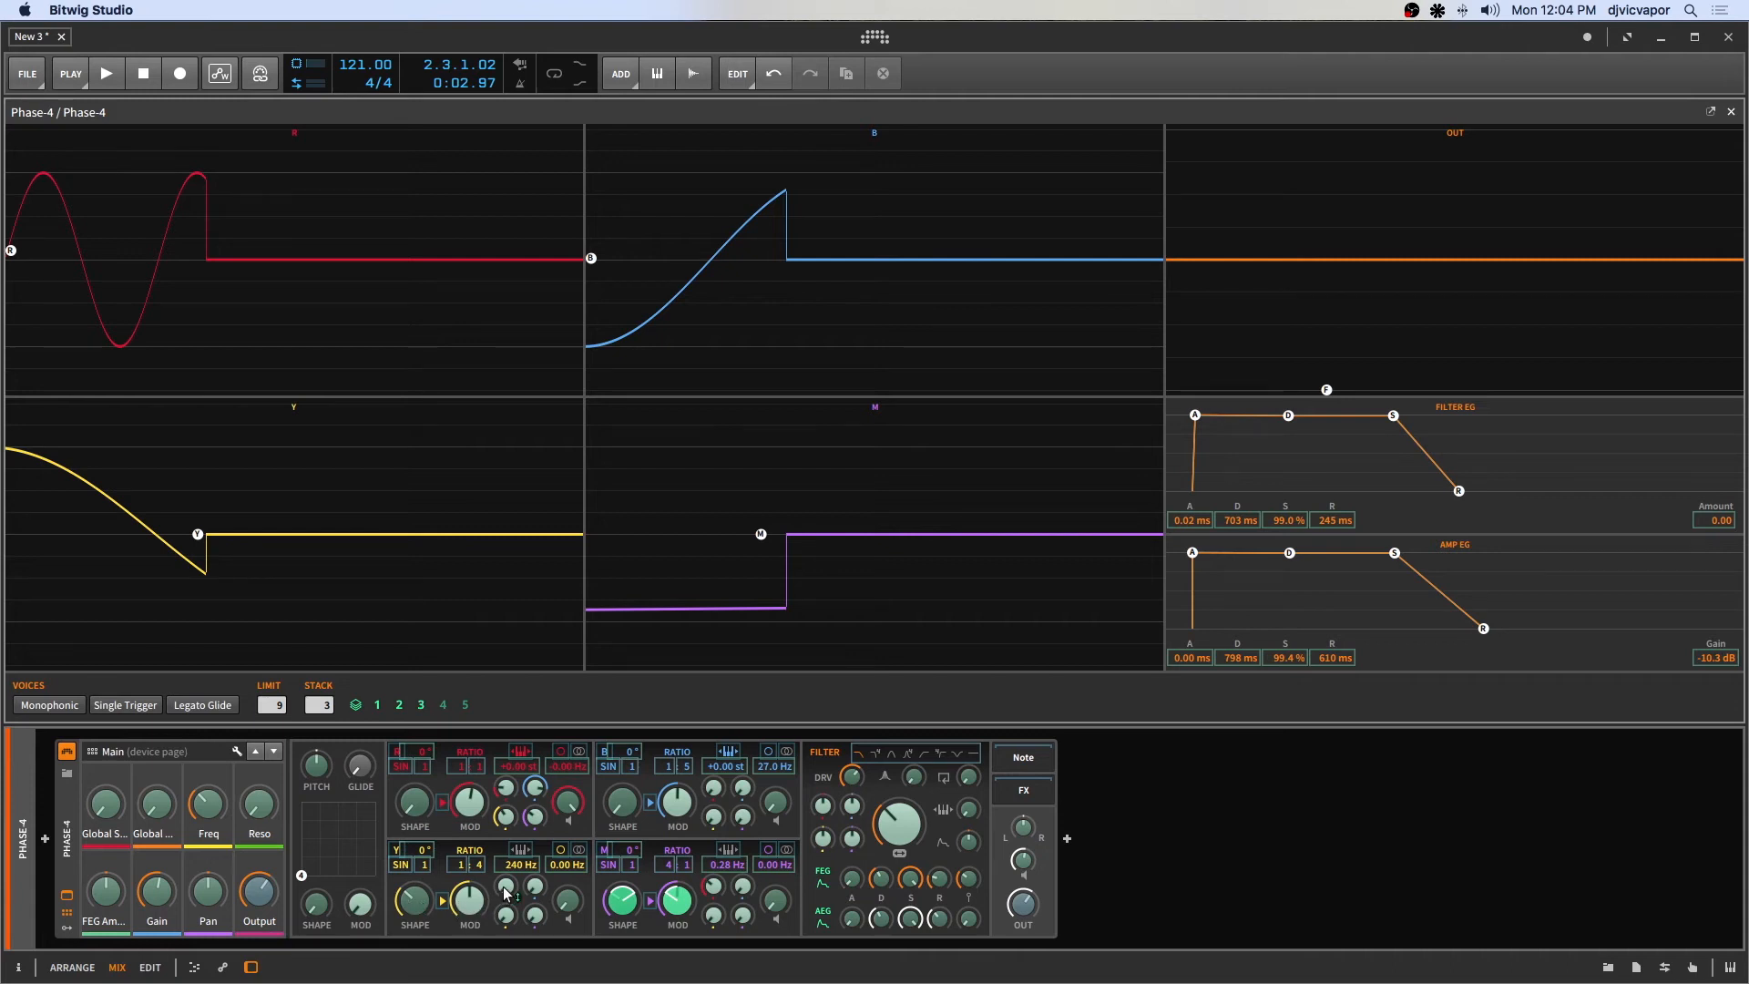
{"action": "left_click_drag", "start_coordinate": [503, 888], "coordinate": [504, 888]}
{"action": "left_click_drag", "start_coordinate": [739, 822], "coordinate": [740, 823]}
{"action": "left_click_drag", "start_coordinate": [905, 831], "coordinate": [852, 878]}
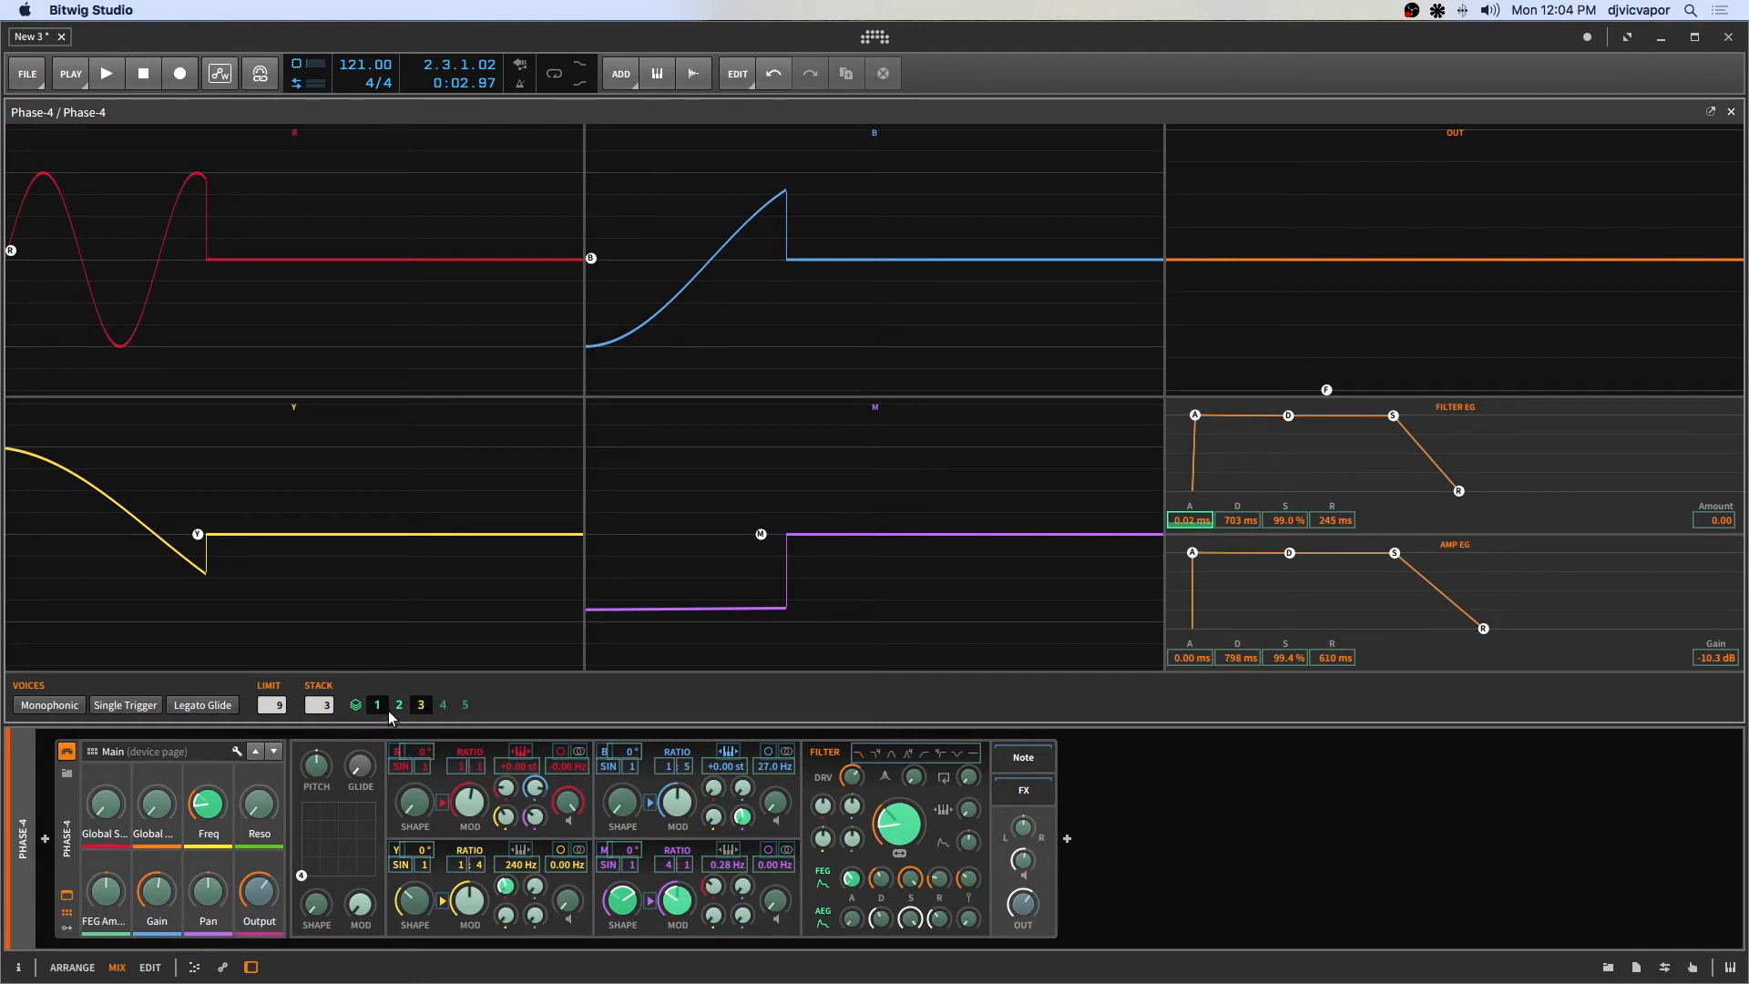
{"action": "left_click", "coordinate": [420, 706]}
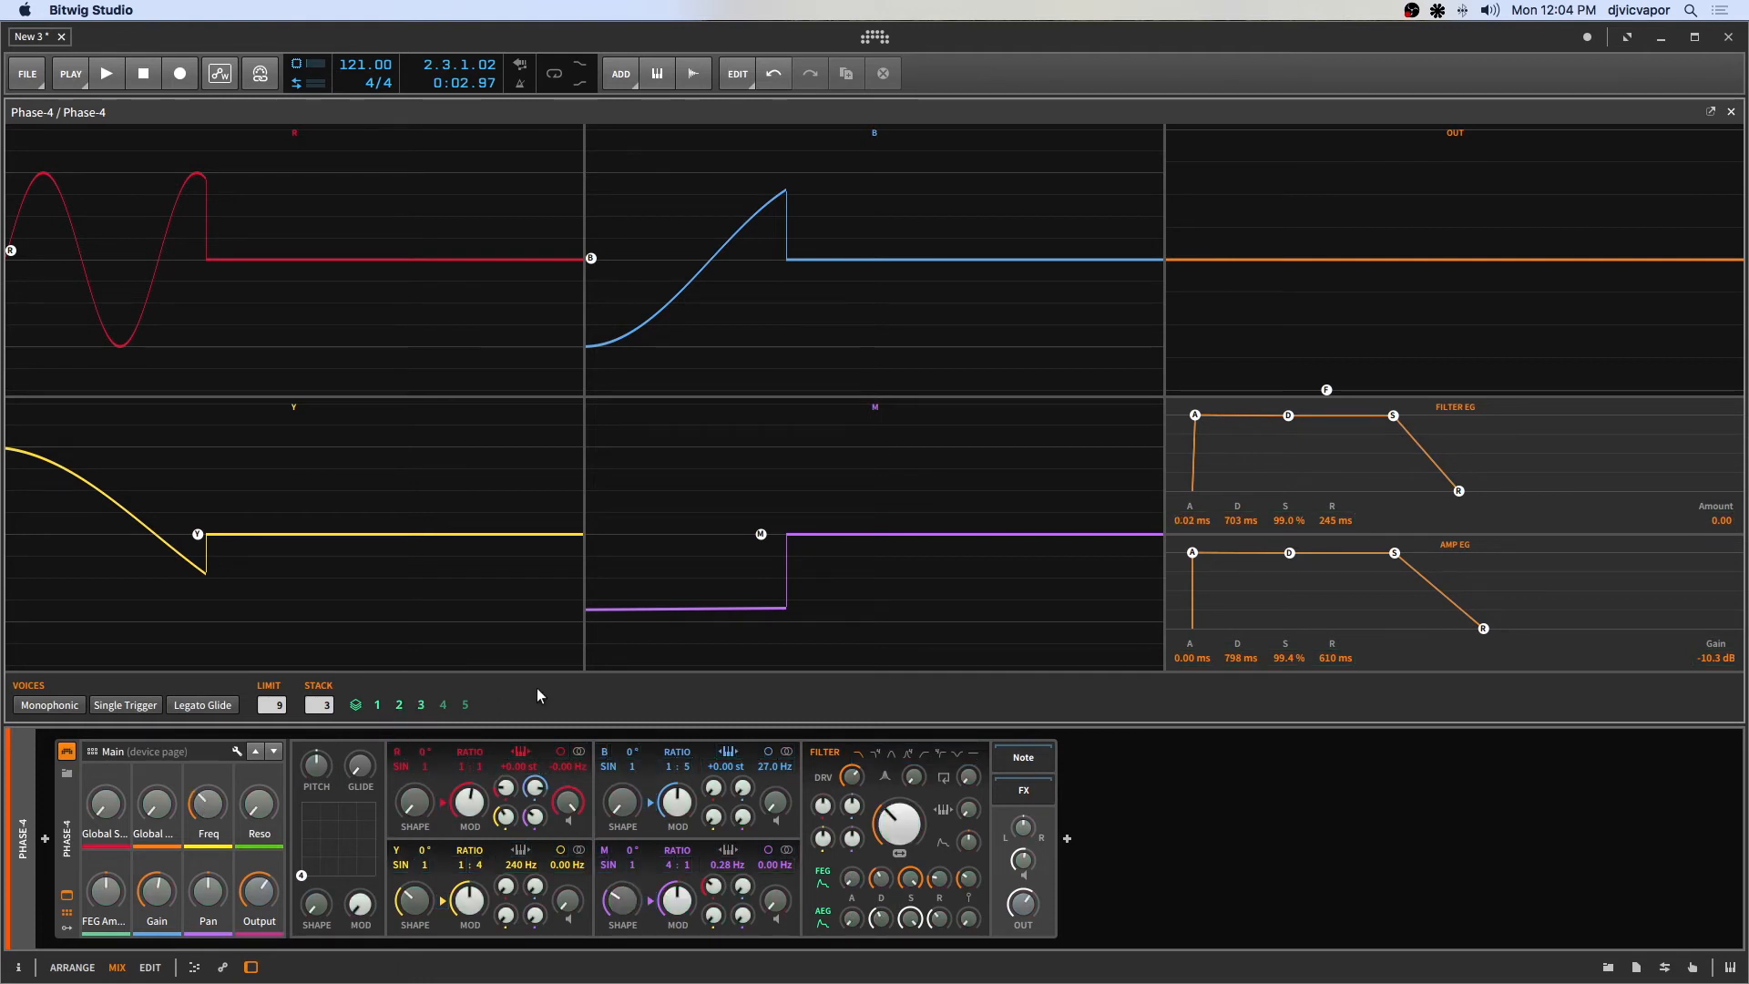
Play the clip and lower the Output level to about -13.6 dB.
{"action": "key", "text": "space"}
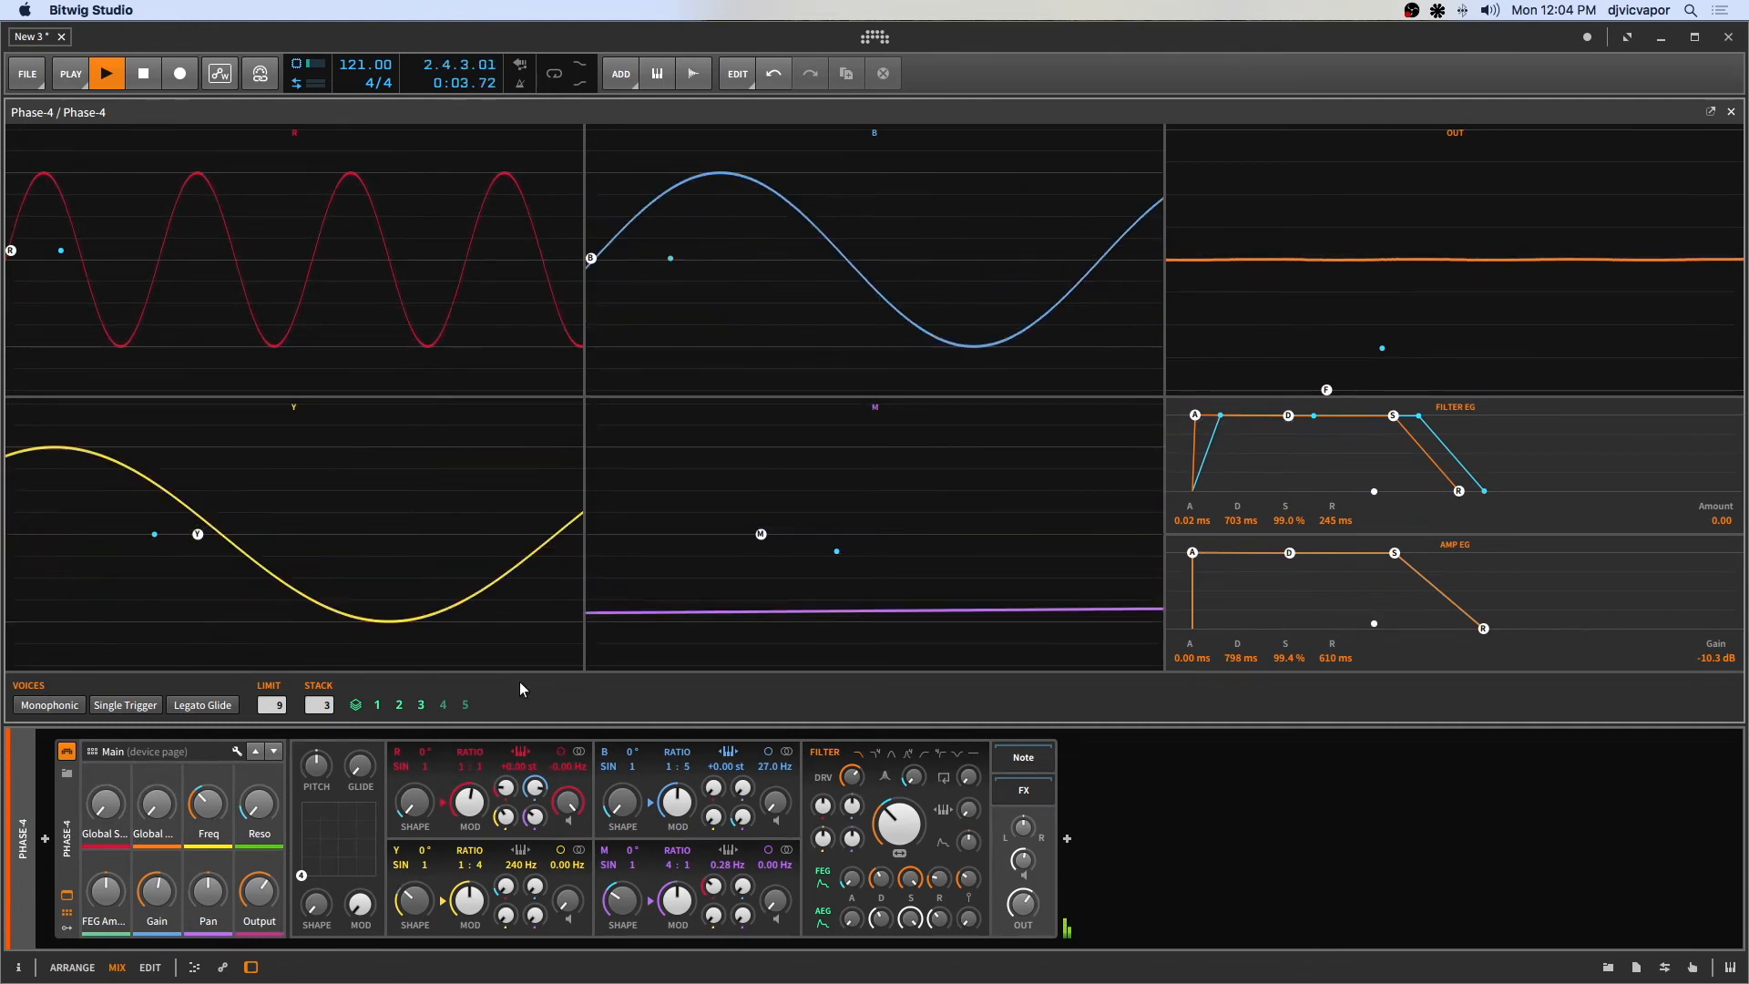
{"action": "key", "text": "space"}
{"action": "mouse_move", "coordinate": [1023, 904]}
{"action": "left_mouse_down"}
{"action": "mouse_move", "coordinate": [1024, 944]}
{"action": "mouse_move", "coordinate": [1023, 929]}
{"action": "left_mouse_up"}
{"action": "key", "text": "space"}
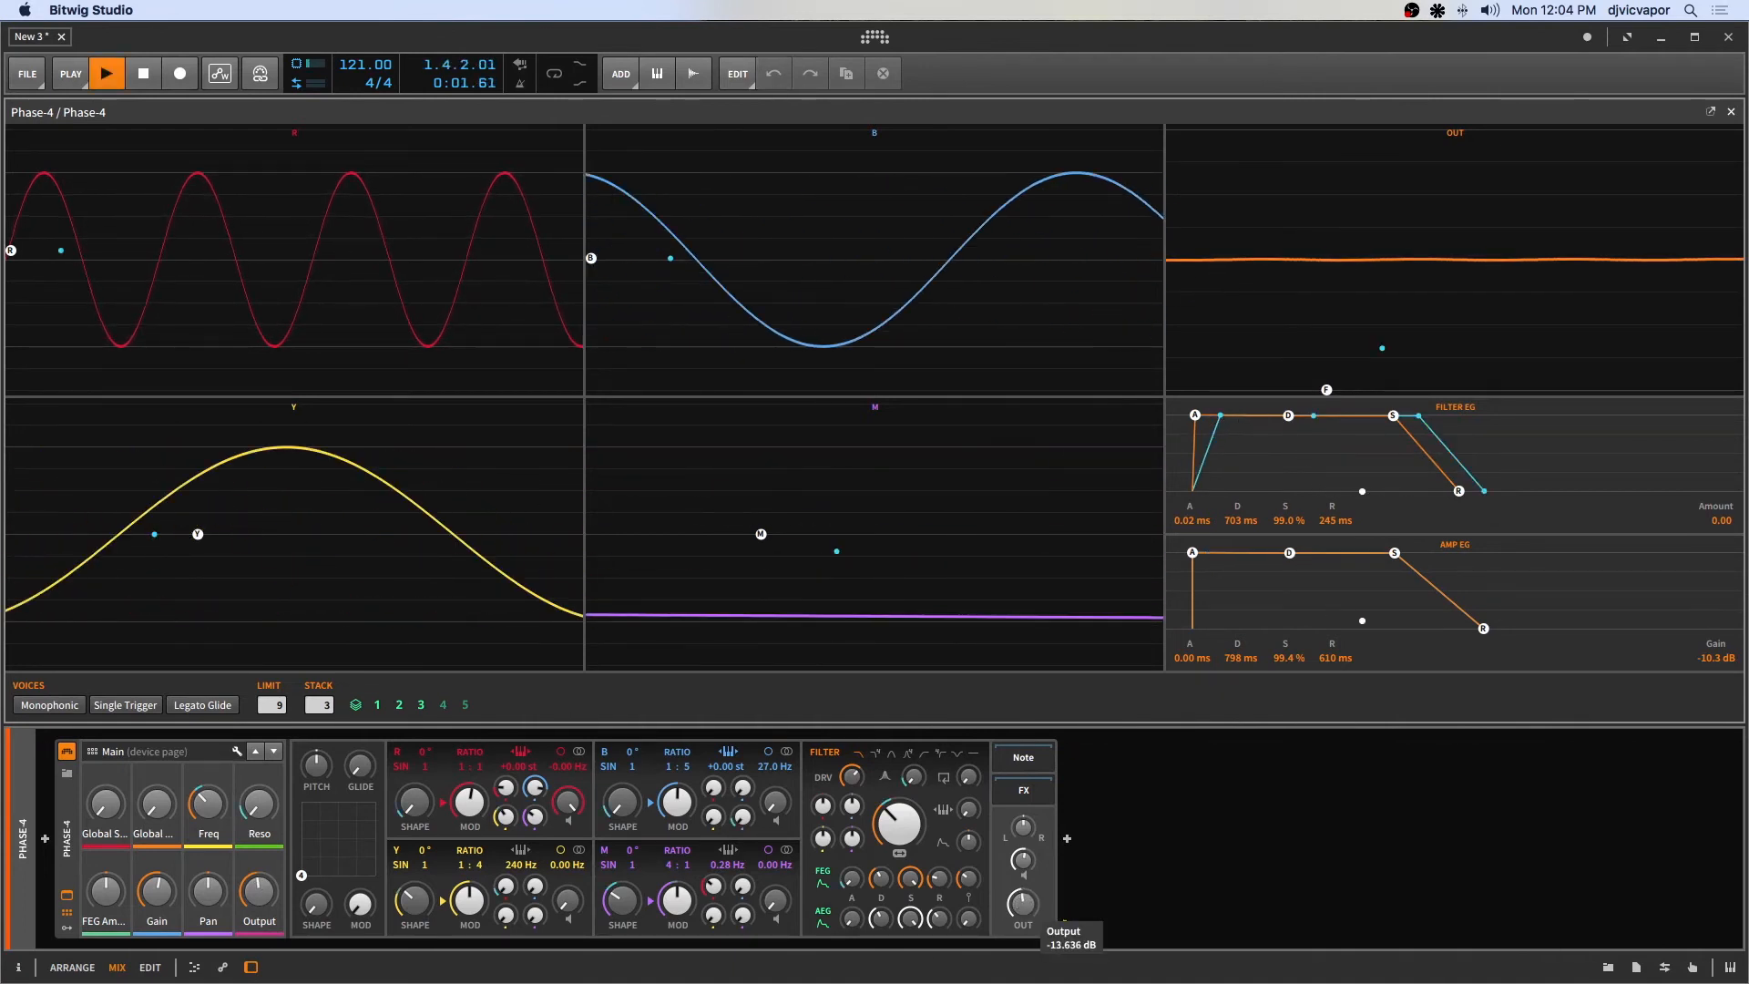
{"action": "key", "text": "space"}
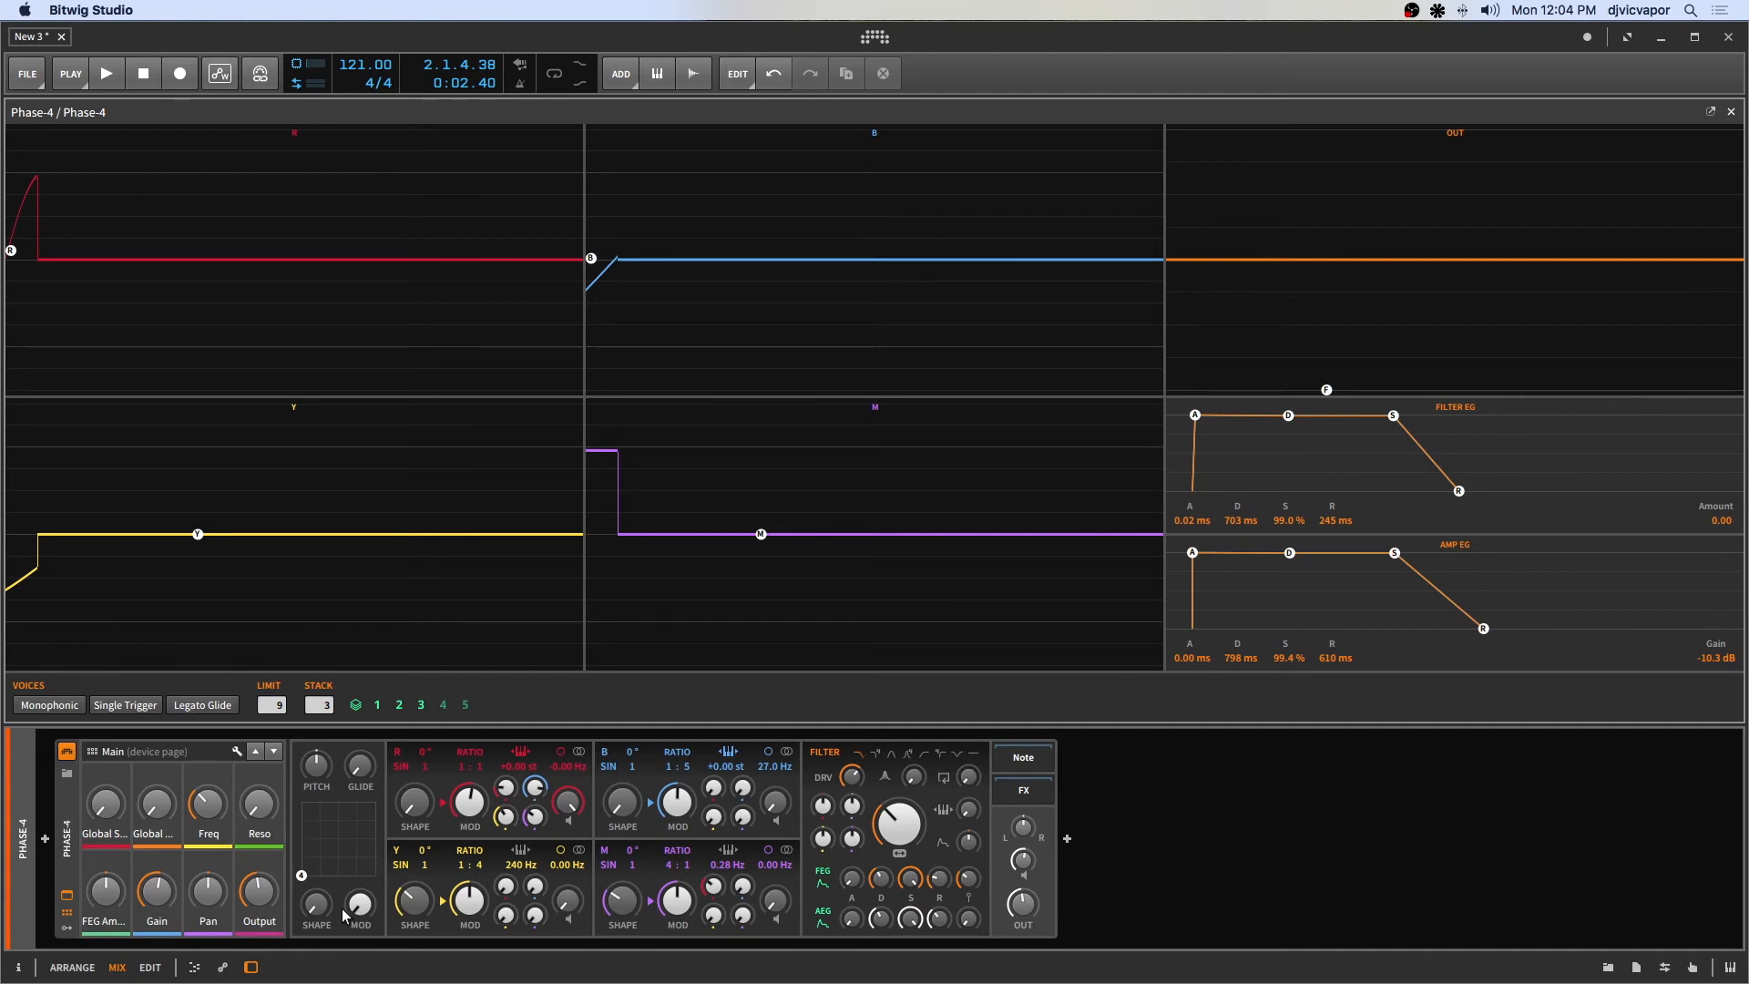
{"action": "key", "text": "space"}
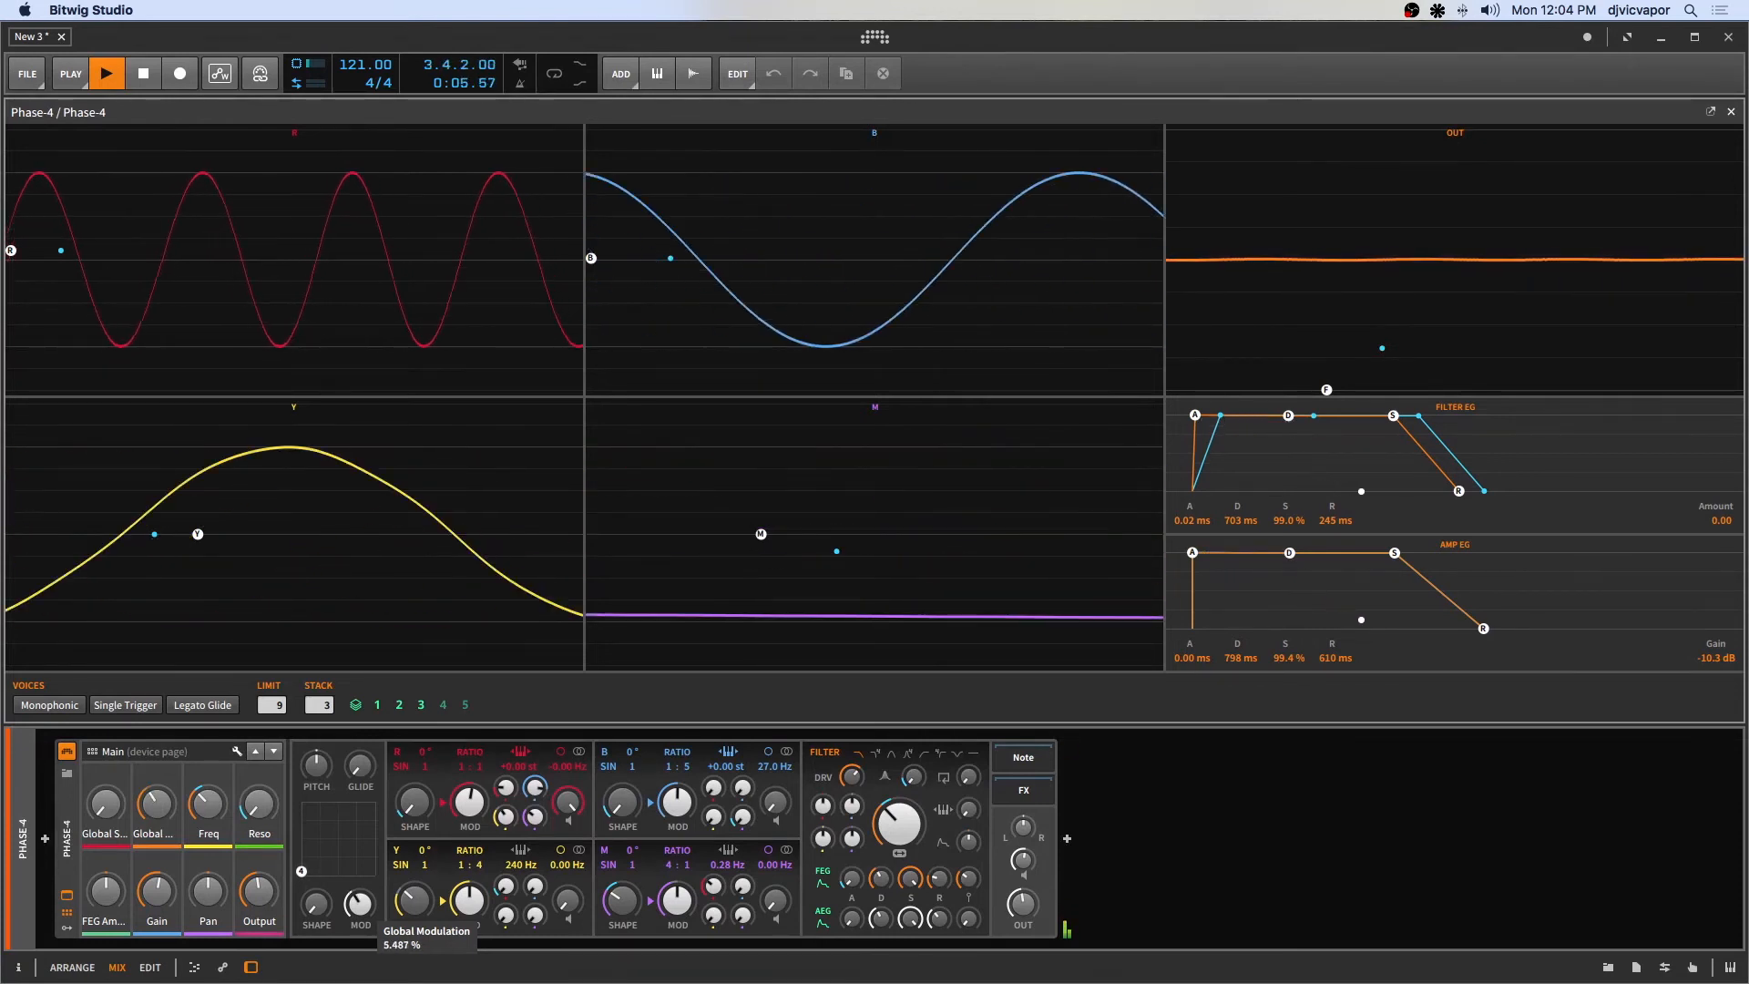
Raise the global Shape and Mod knobs while the clip plays.
{"action": "left_click_drag", "start_coordinate": [316, 904], "coordinate": [316, 778]}
{"action": "left_click_drag", "start_coordinate": [353, 904], "coordinate": [354, 915]}
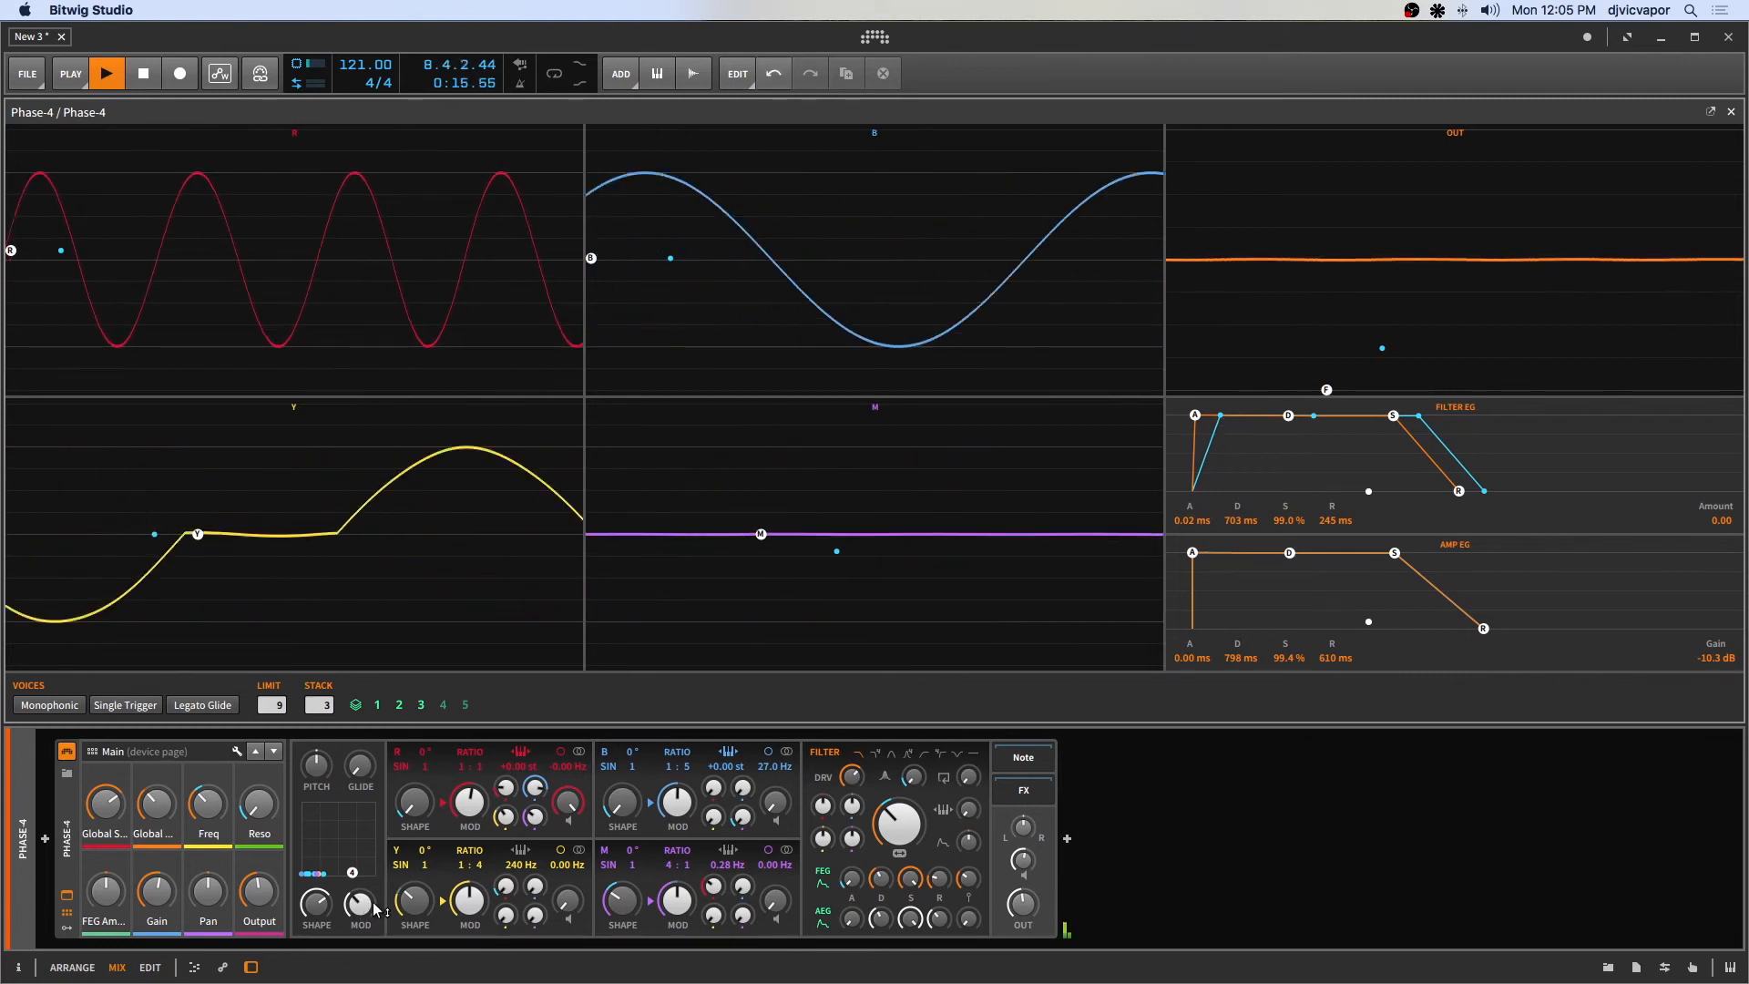
{"action": "left_click_drag", "start_coordinate": [319, 904], "coordinate": [360, 866]}
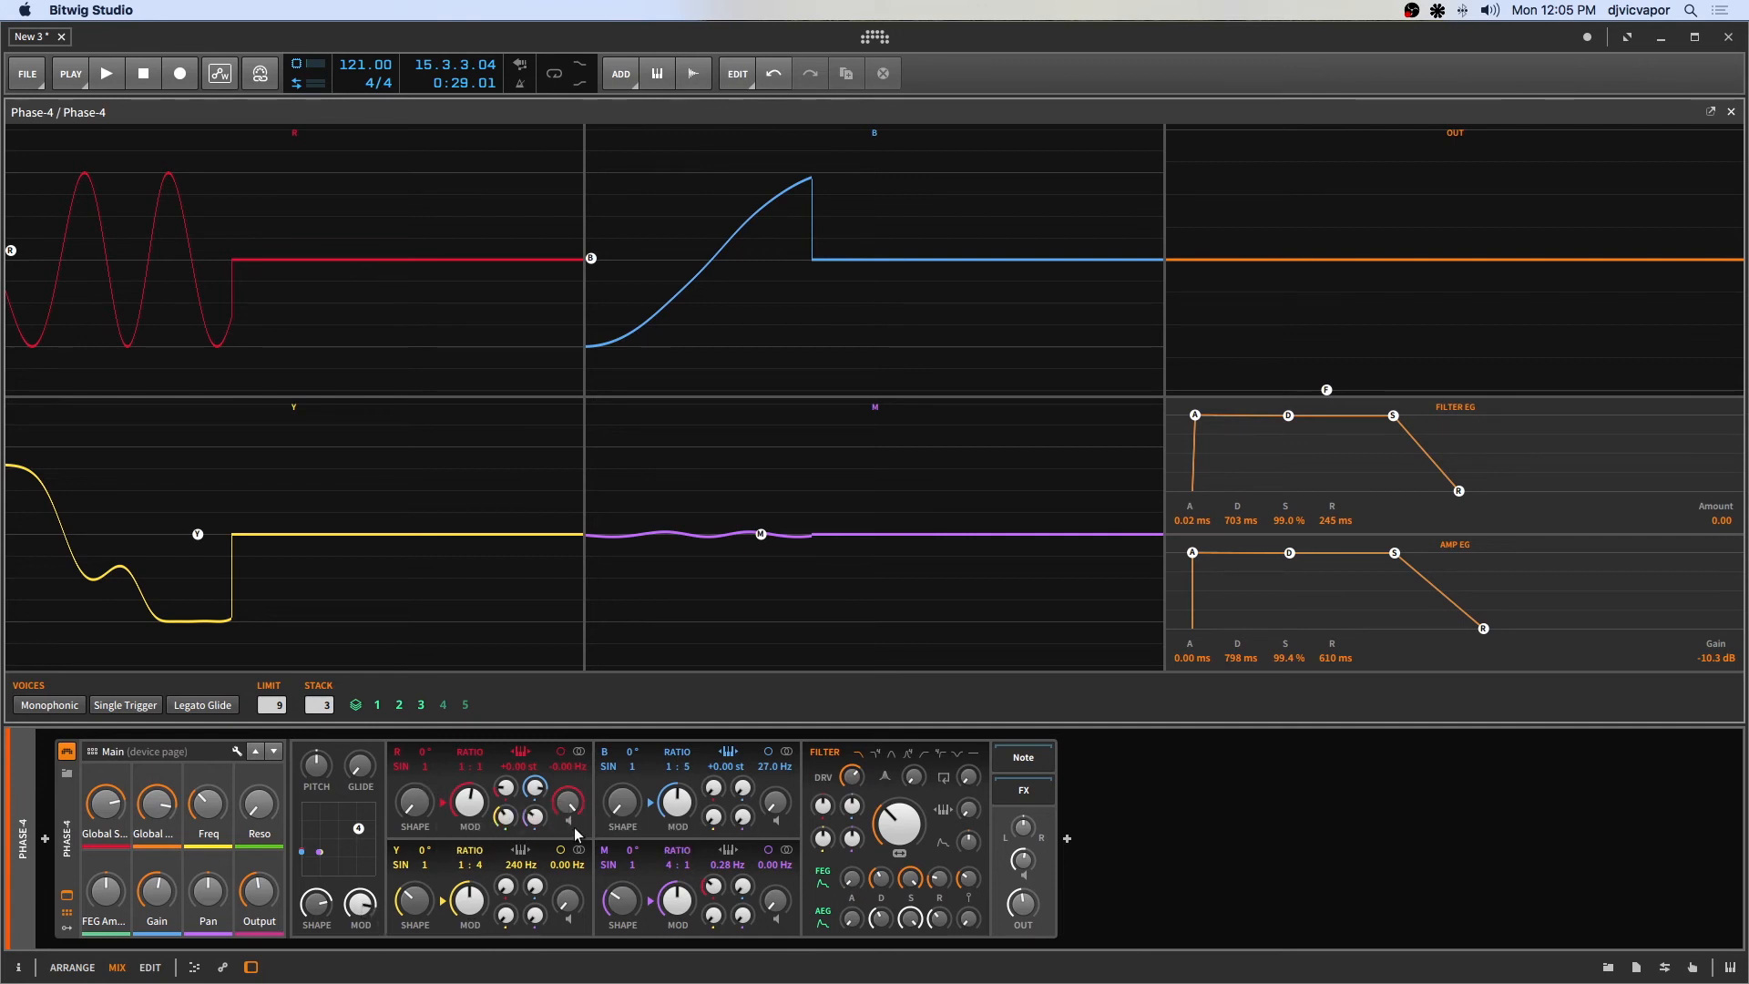
Open the DSP Performance Graph, reposition it, check the load while playing the clip, then close it.
{"action": "left_click", "coordinate": [297, 67]}
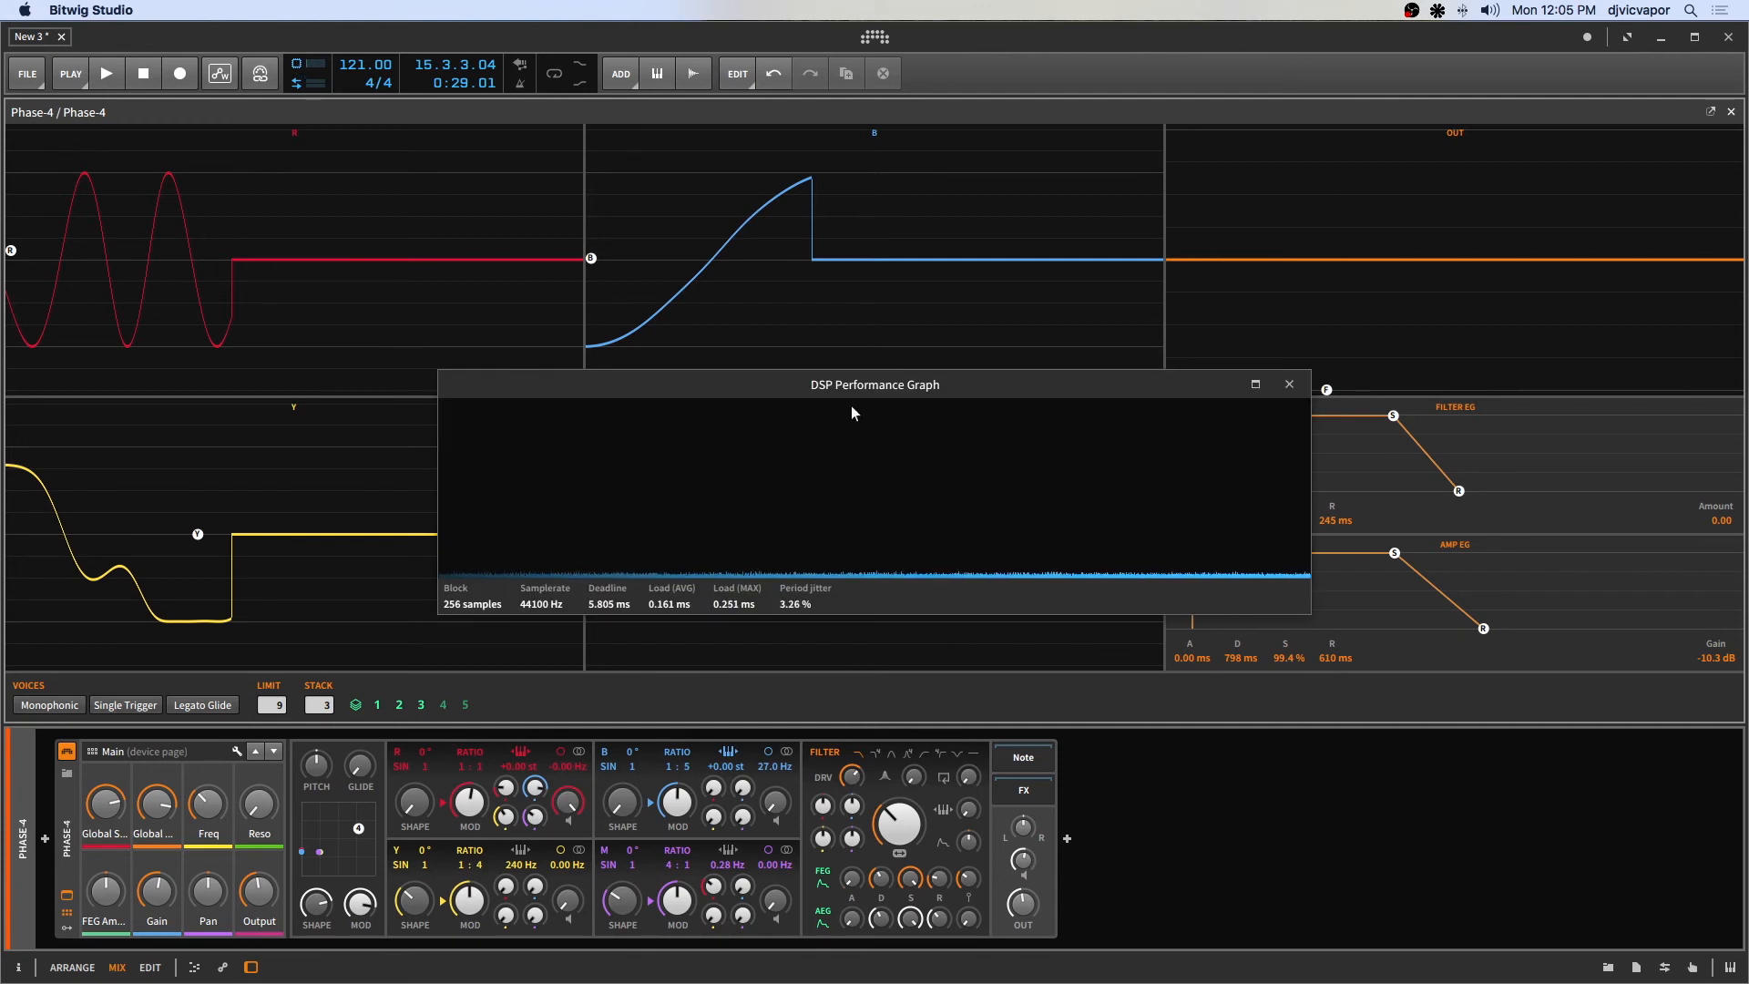
{"action": "left_click_drag", "start_coordinate": [846, 385], "coordinate": [689, 281]}
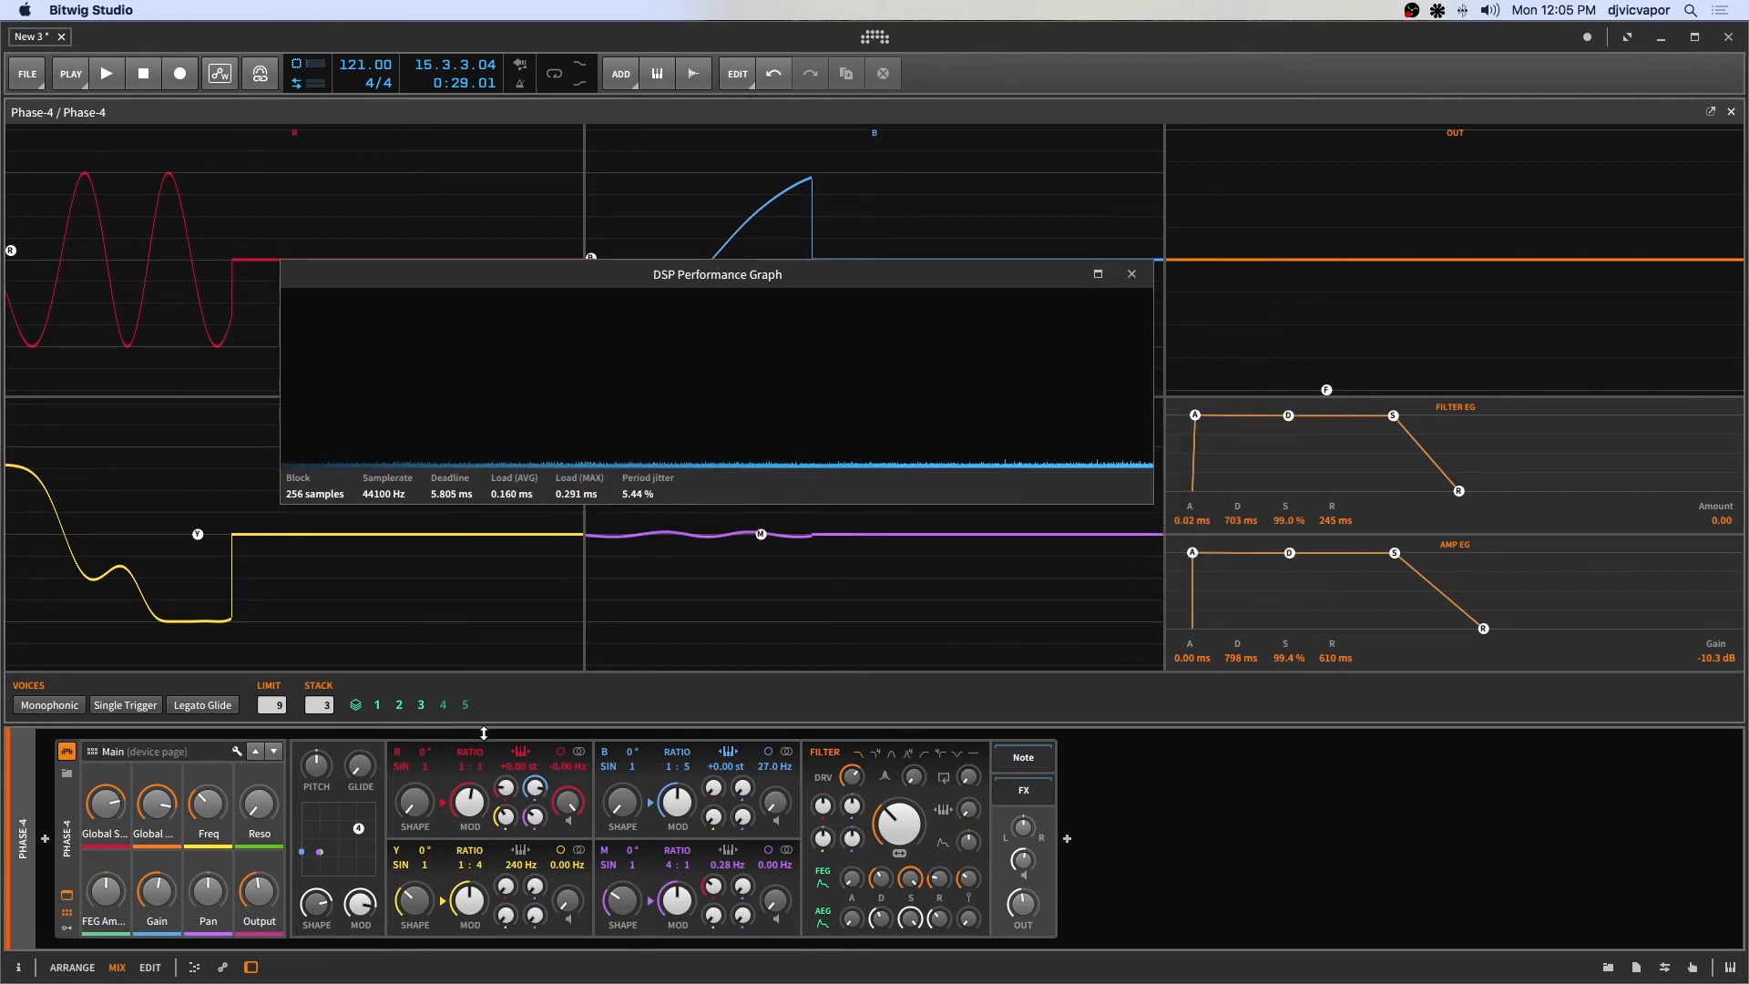
{"action": "key", "text": "space"}
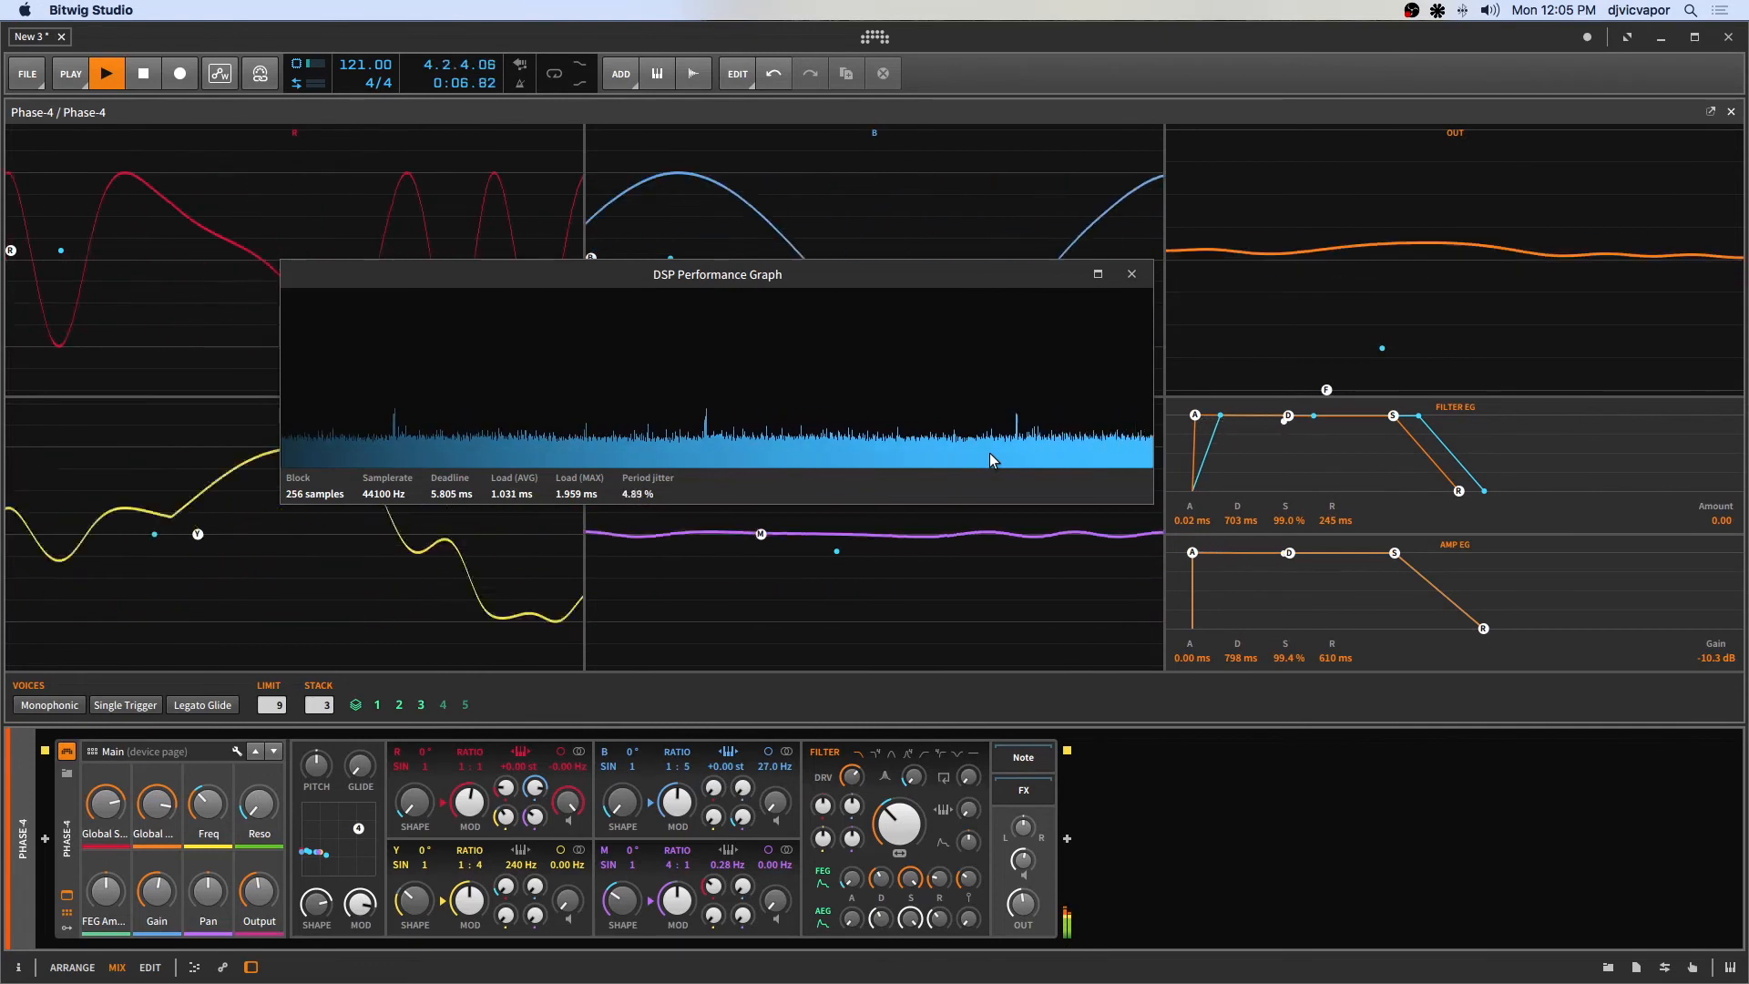
{"action": "key", "text": "space"}
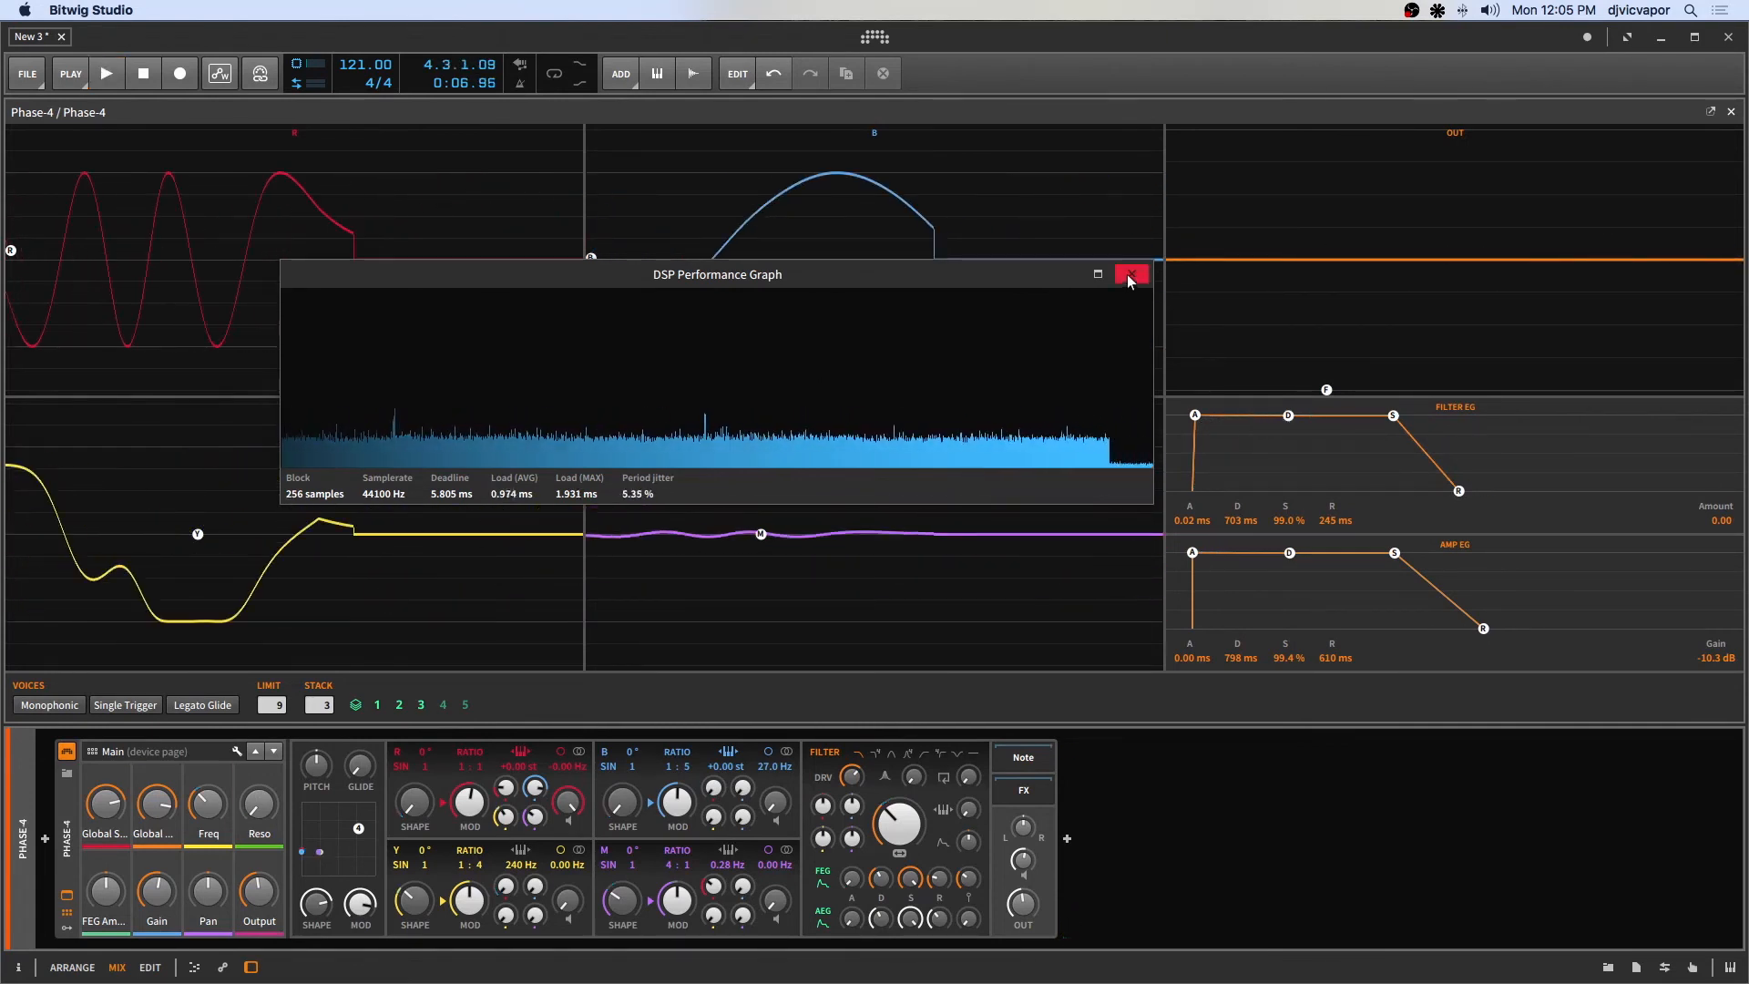
{"action": "left_click", "coordinate": [1131, 273]}
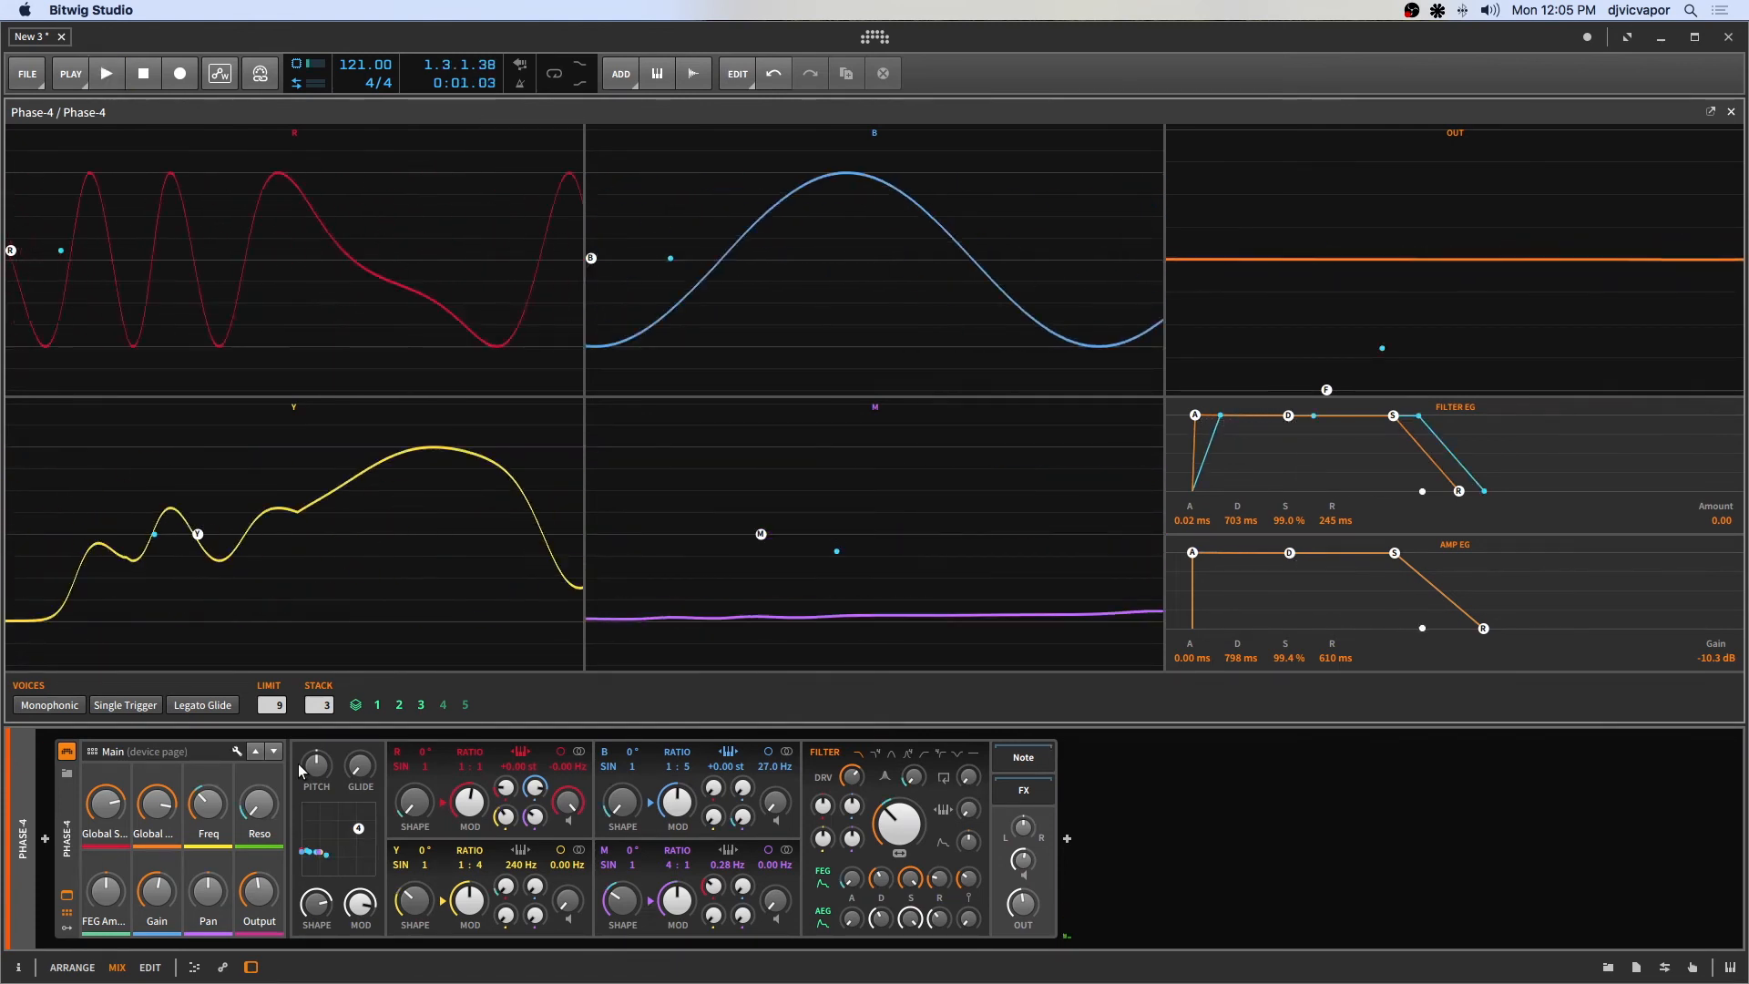
Replay the clip while raising the Y operator's modulation knob and lowering the M operator's Mod.
{"action": "key", "text": "space"}
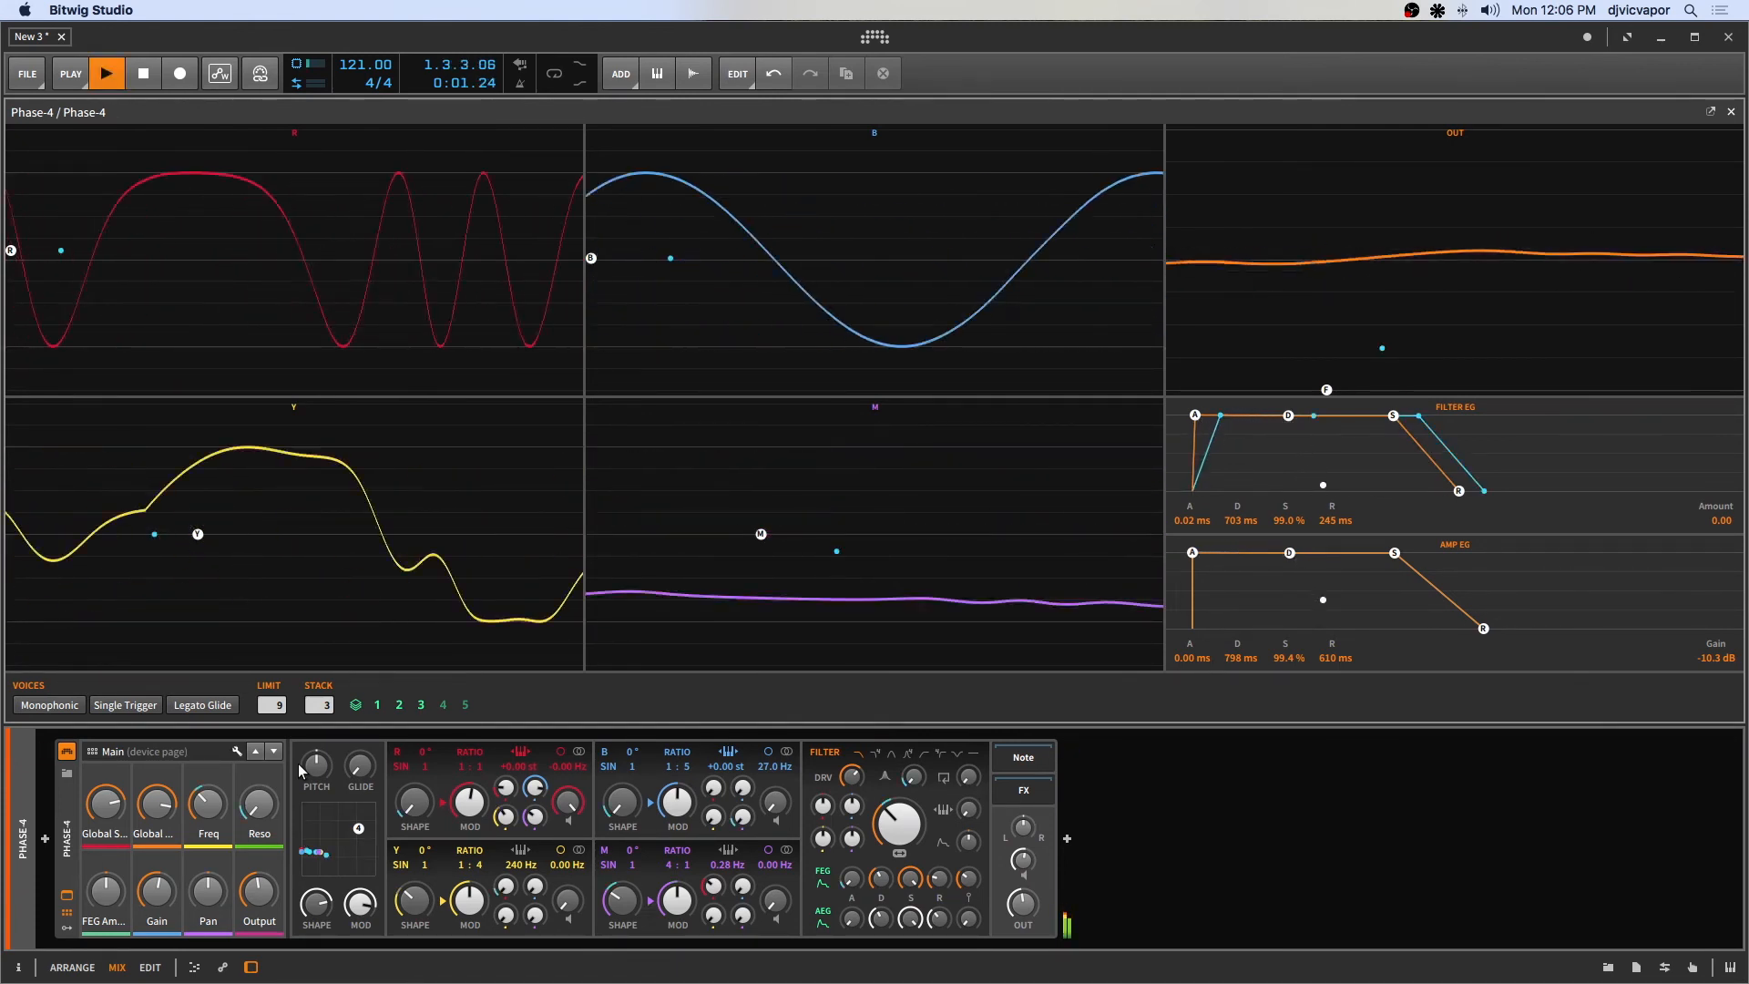
{"action": "key", "text": "space"}
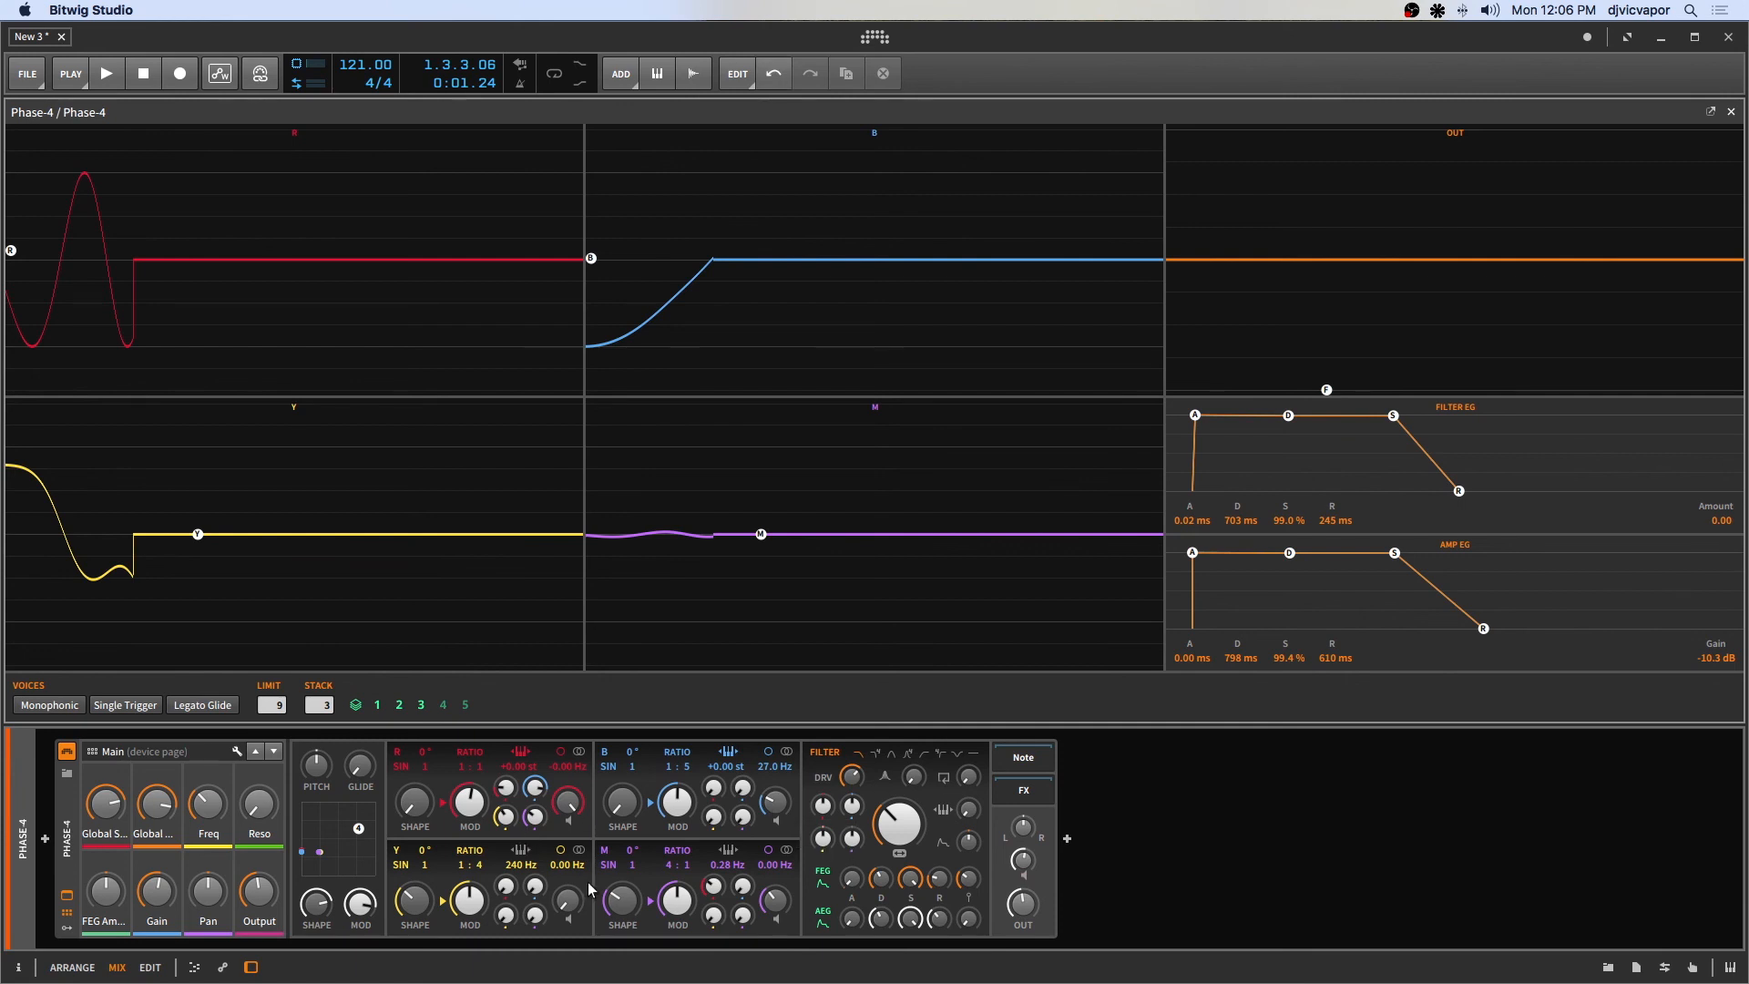
{"action": "left_click_drag", "start_coordinate": [562, 902], "coordinate": [564, 899]}
{"action": "key", "text": "space"}
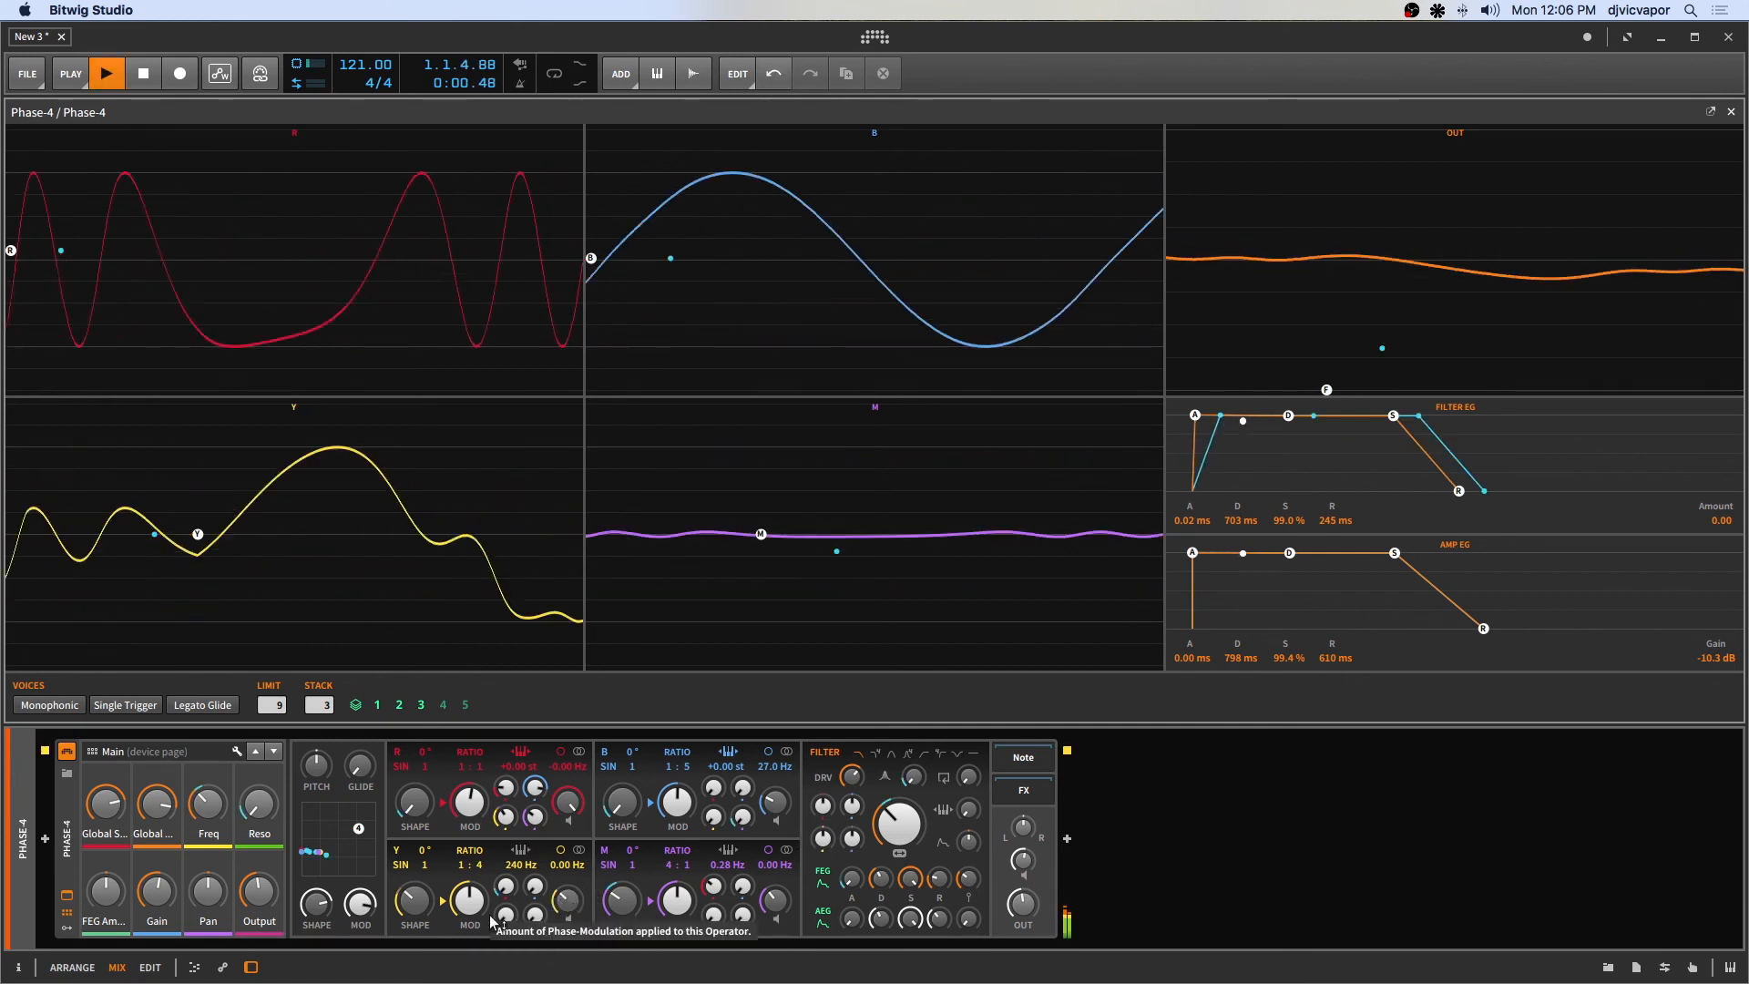
{"action": "left_click_drag", "start_coordinate": [567, 901], "coordinate": [567, 849]}
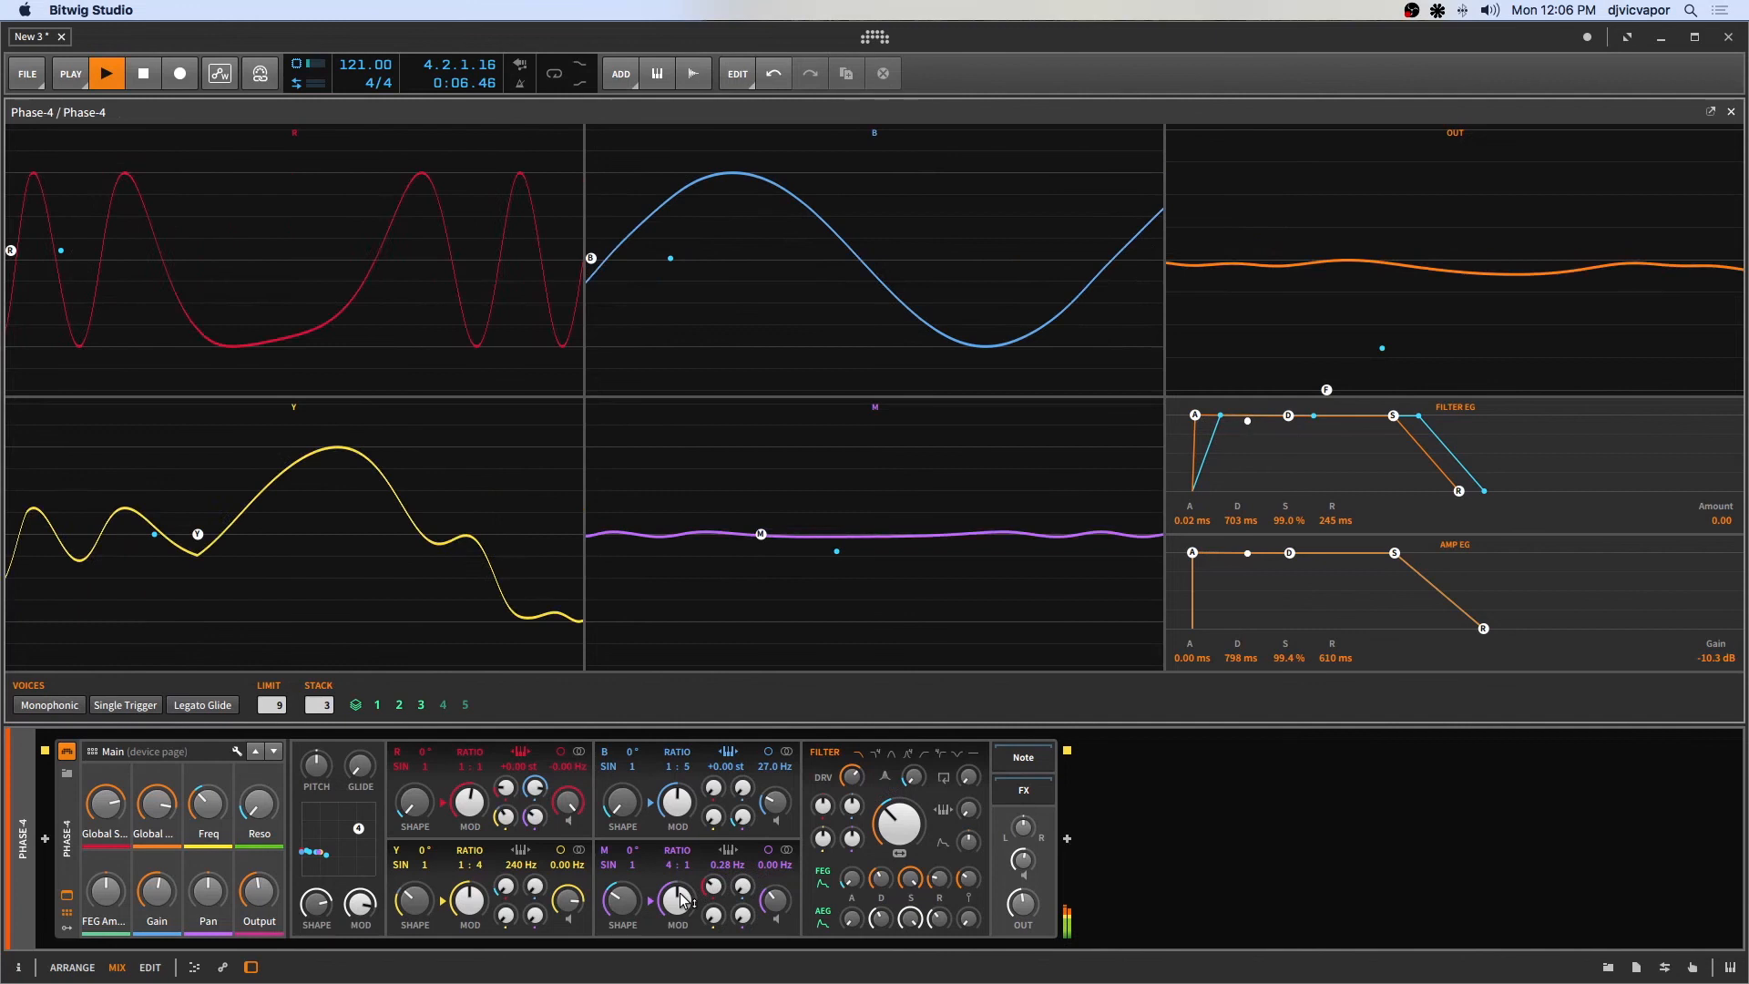
{"action": "left_click_drag", "start_coordinate": [677, 904], "coordinate": [677, 922]}
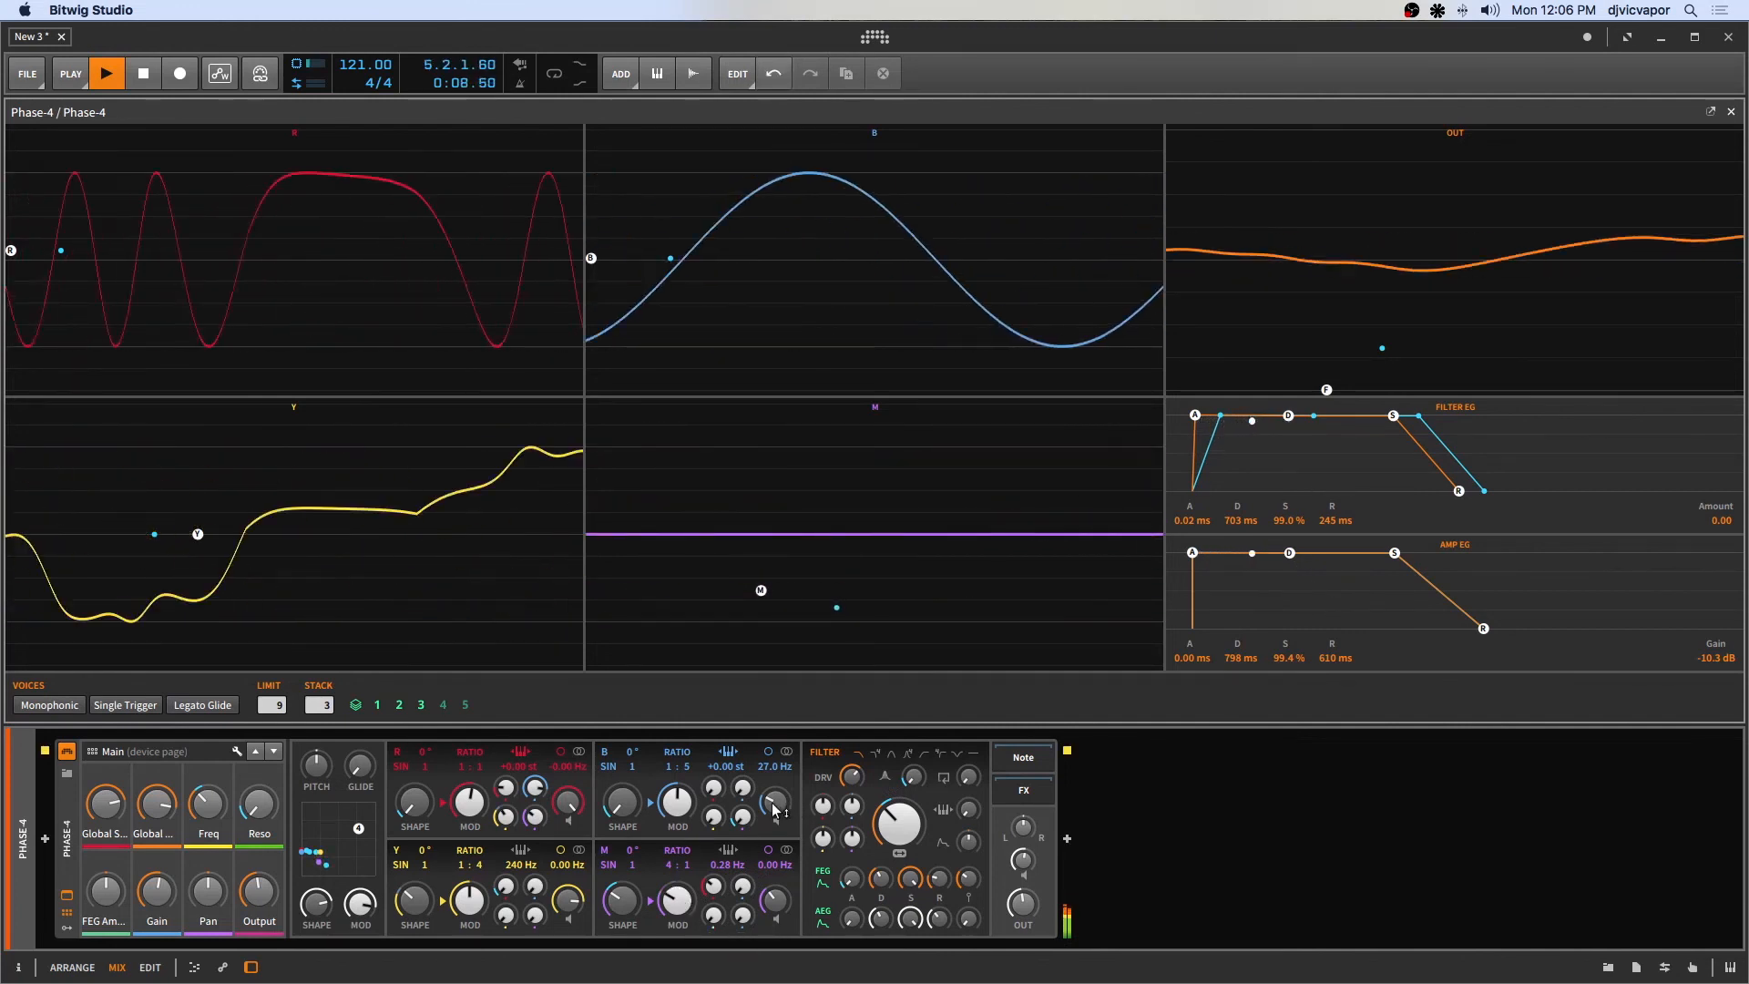
Tweak the B operator knobs, raise the M shape and lower the filter cutoff, then stop playback.
{"action": "left_click_drag", "start_coordinate": [775, 801], "coordinate": [775, 805]}
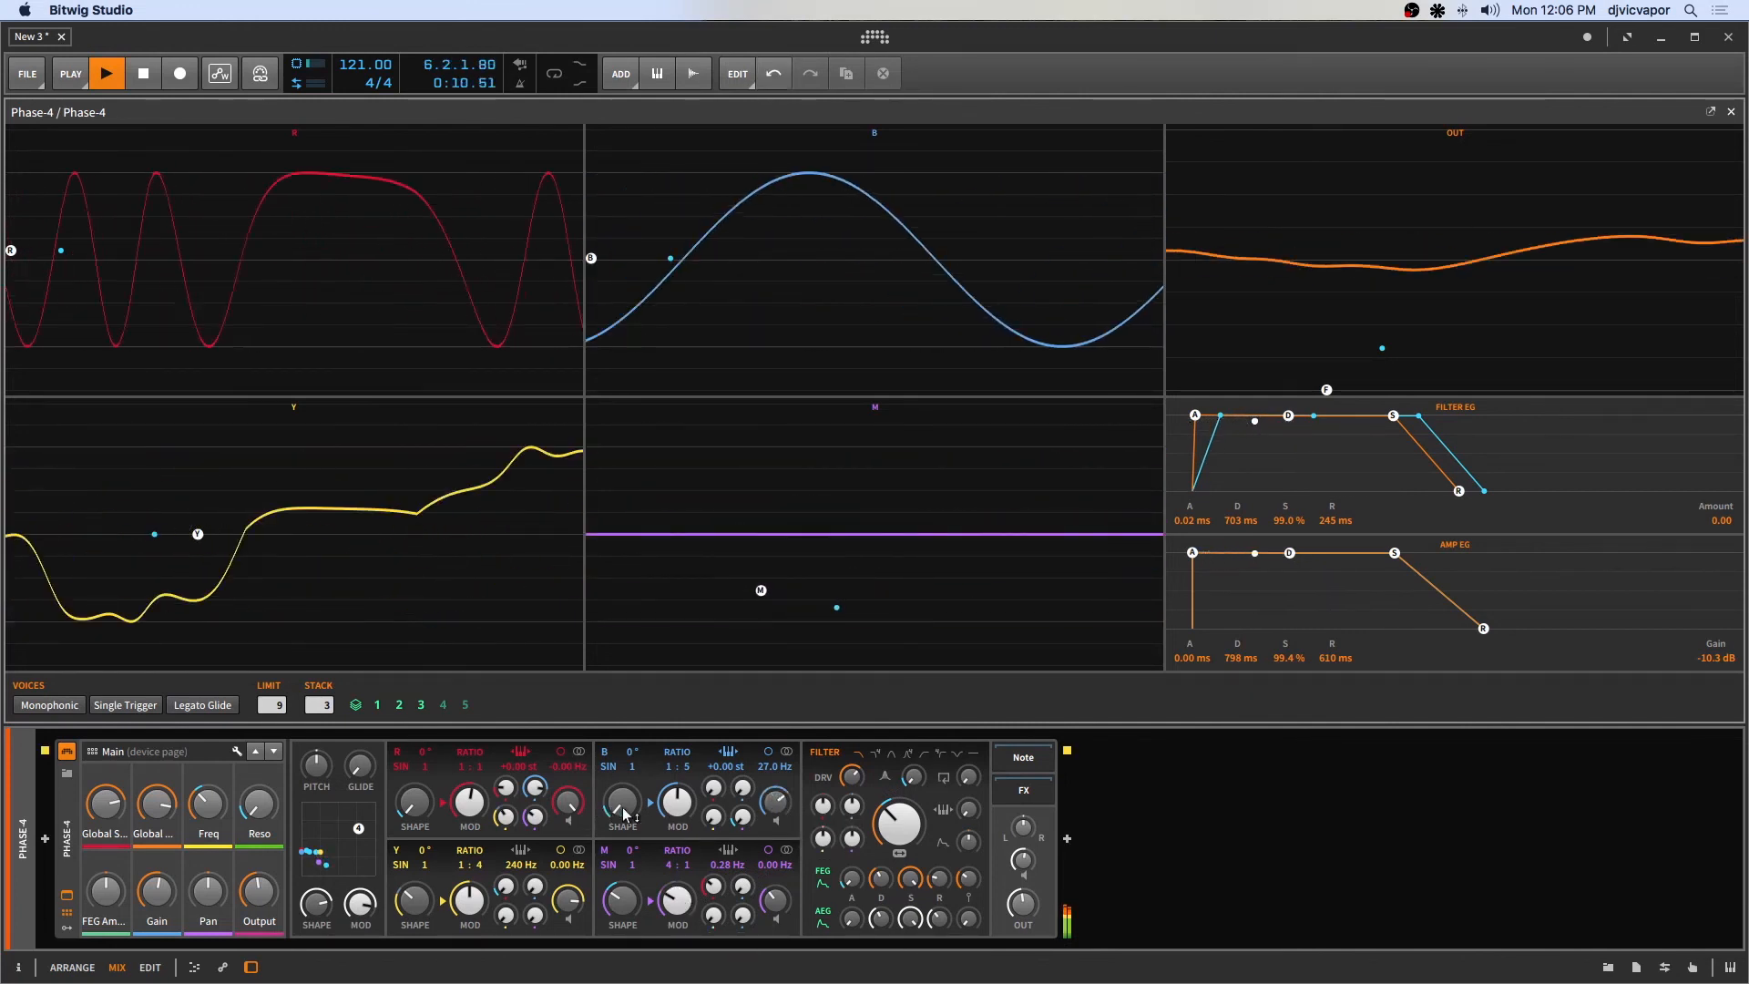
{"action": "left_click_drag", "start_coordinate": [622, 802], "coordinate": [622, 796]}
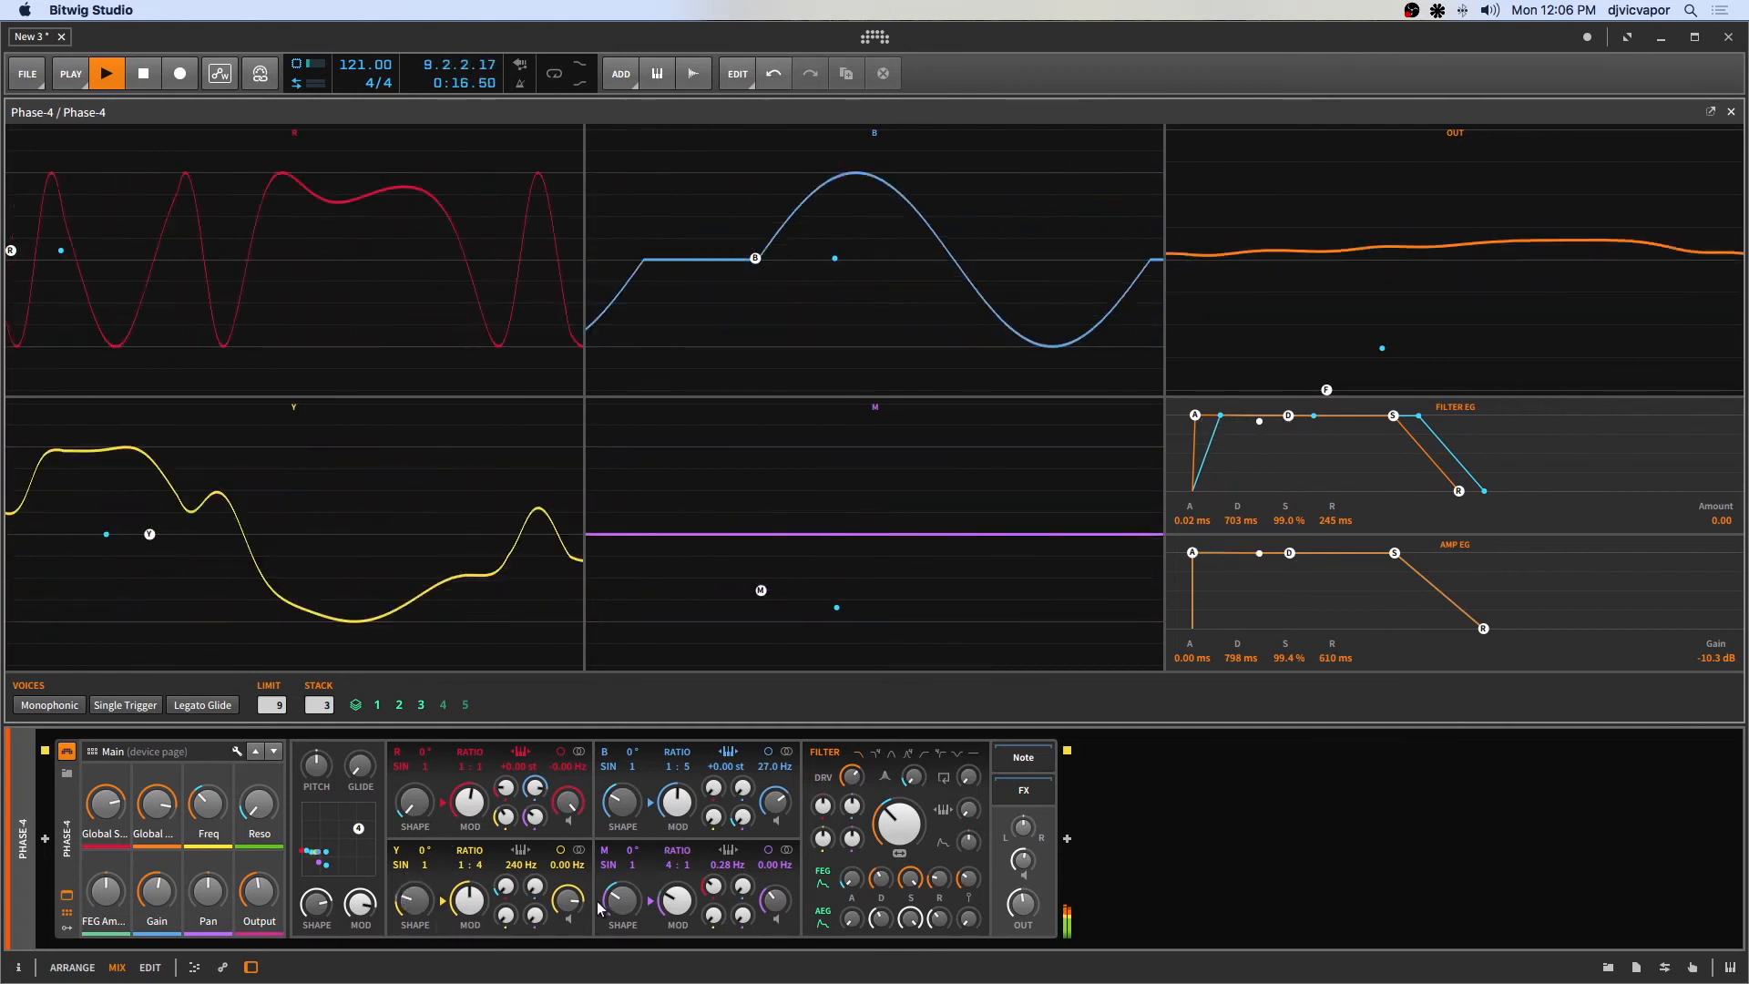
{"action": "left_click_drag", "start_coordinate": [612, 900], "coordinate": [612, 840]}
{"action": "mouse_move", "coordinate": [914, 815]}
{"action": "left_mouse_down"}
{"action": "mouse_move", "coordinate": [914, 774]}
{"action": "mouse_move", "coordinate": [896, 830]}
{"action": "left_mouse_up"}
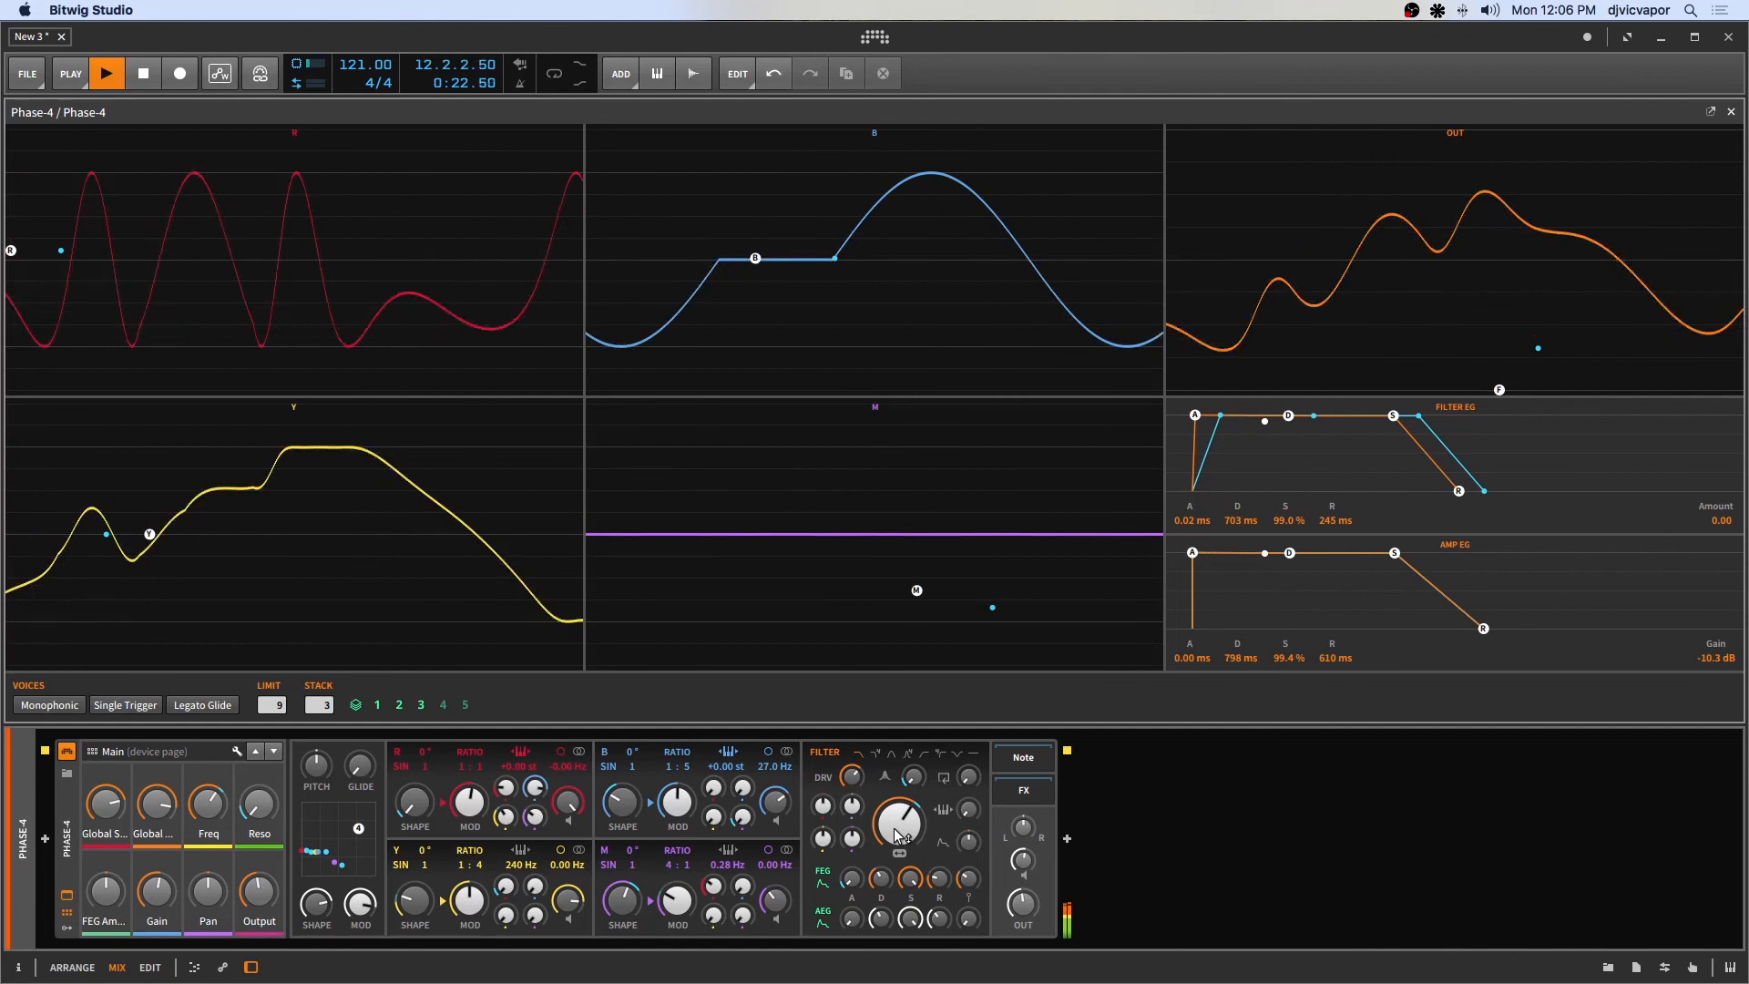
{"action": "mouse_move", "coordinate": [895, 834]}
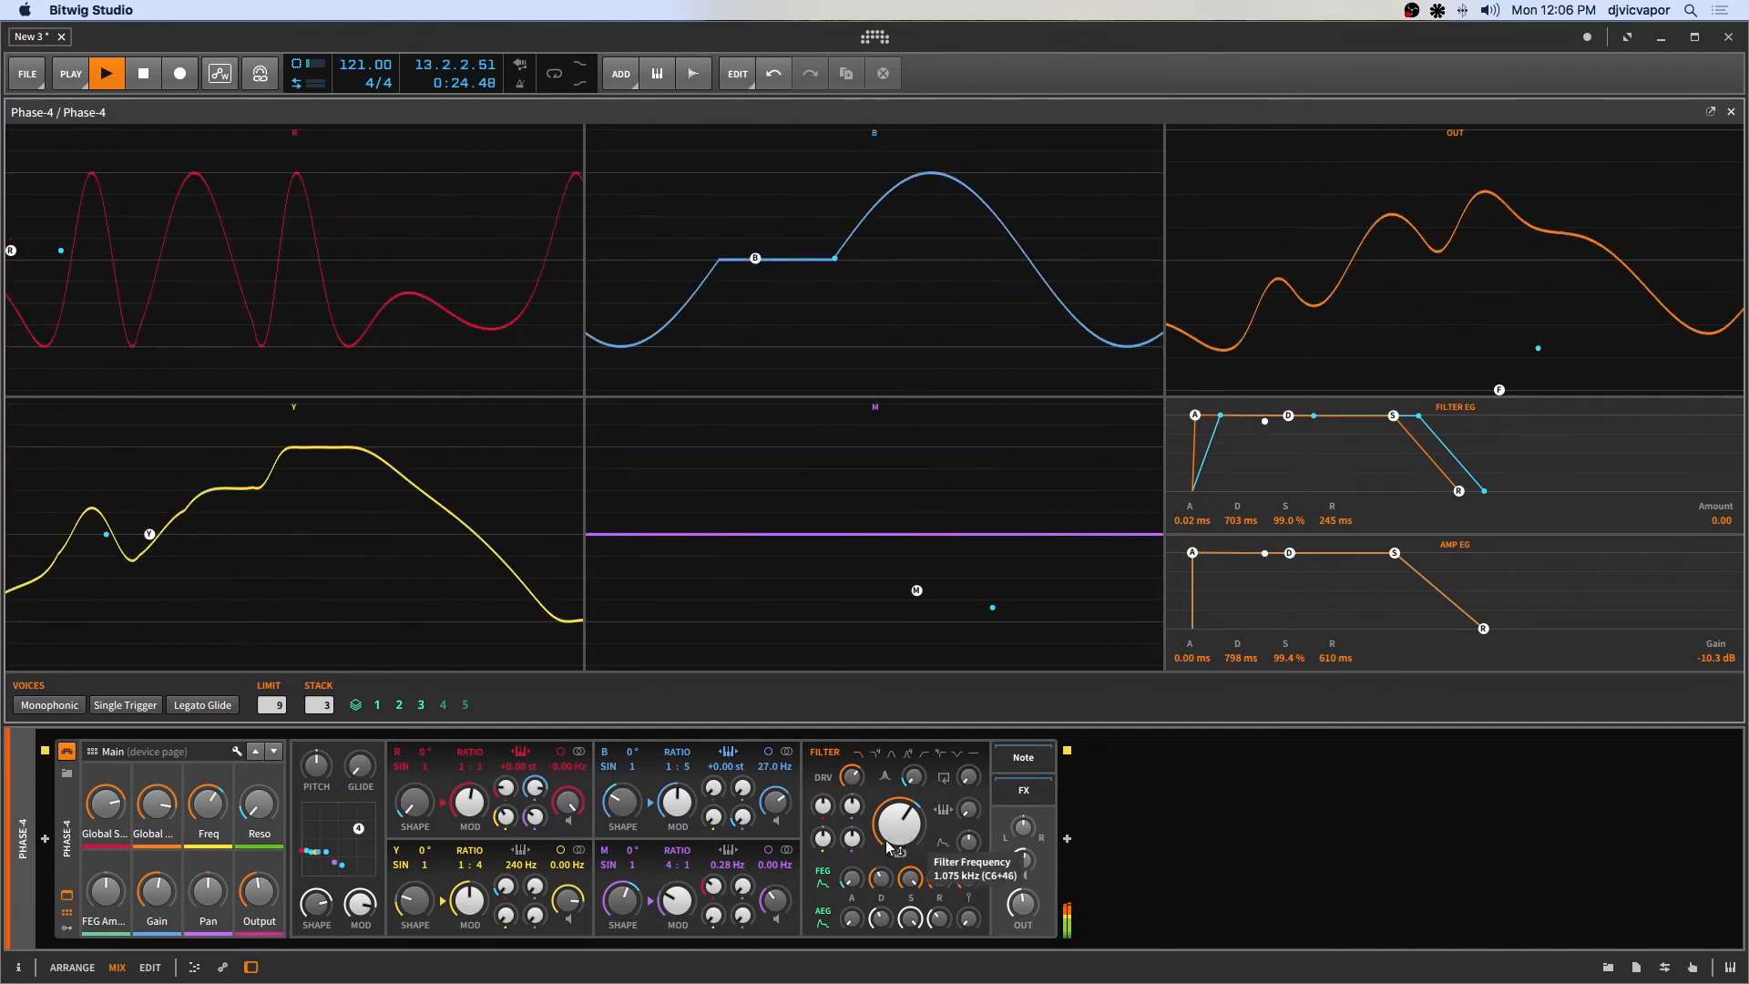
{"action": "key", "text": "space"}
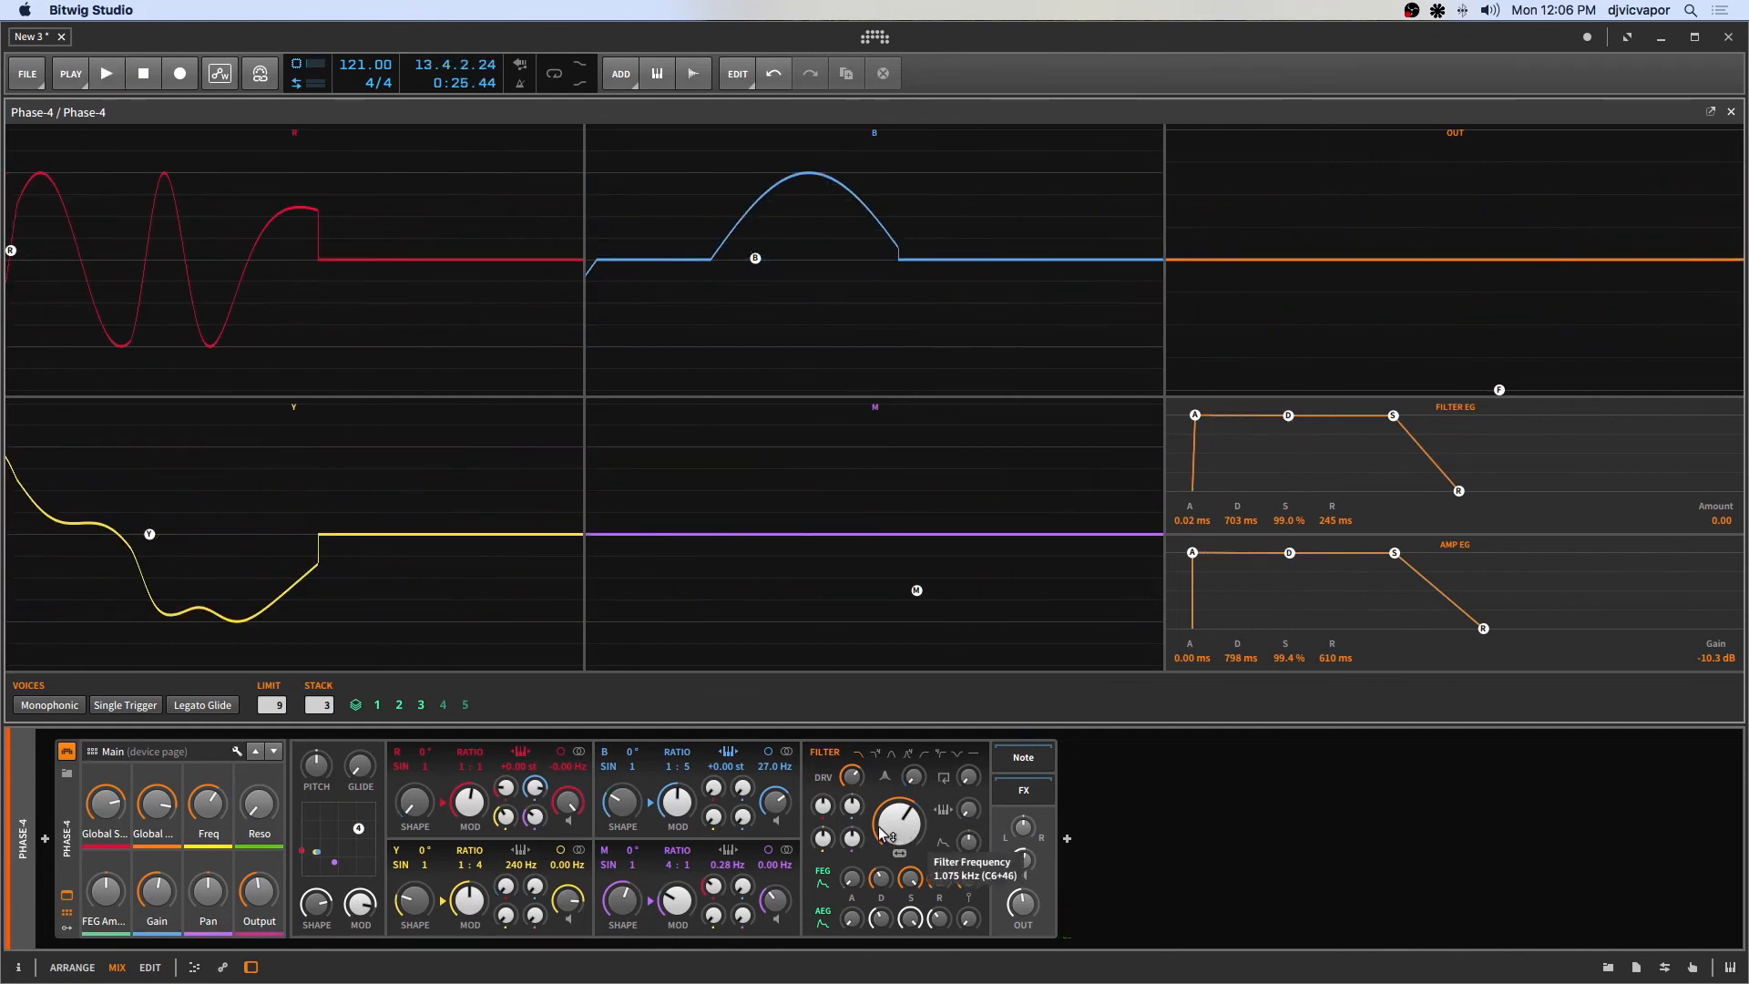